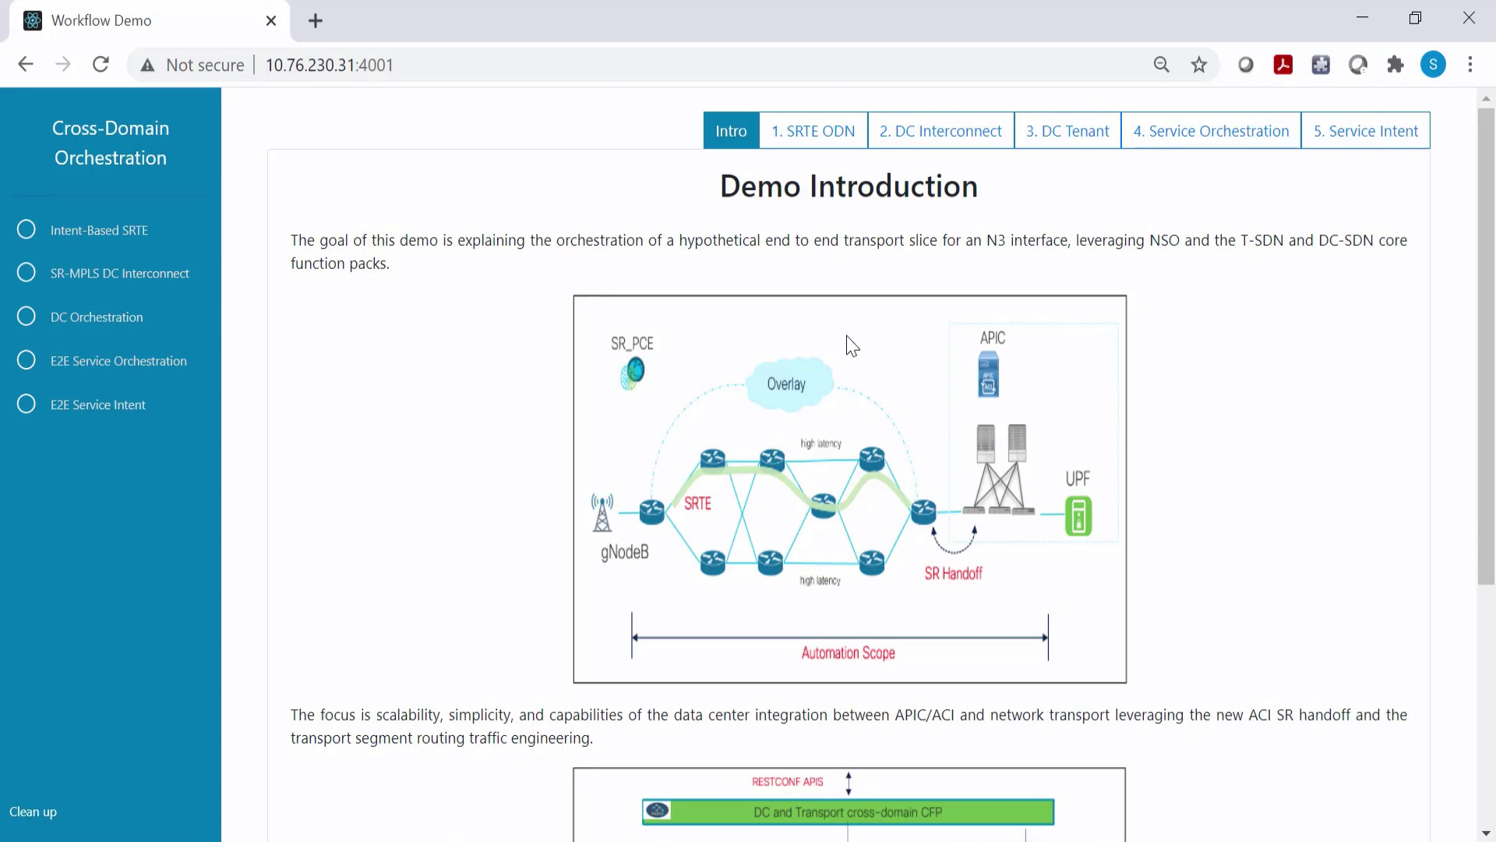
# Step: Read through the demo's overview pages on SRTE ODN, DC Interconnect, DC Tenant, Service Orchestration and Service Intent
pyautogui.click(803, 134)
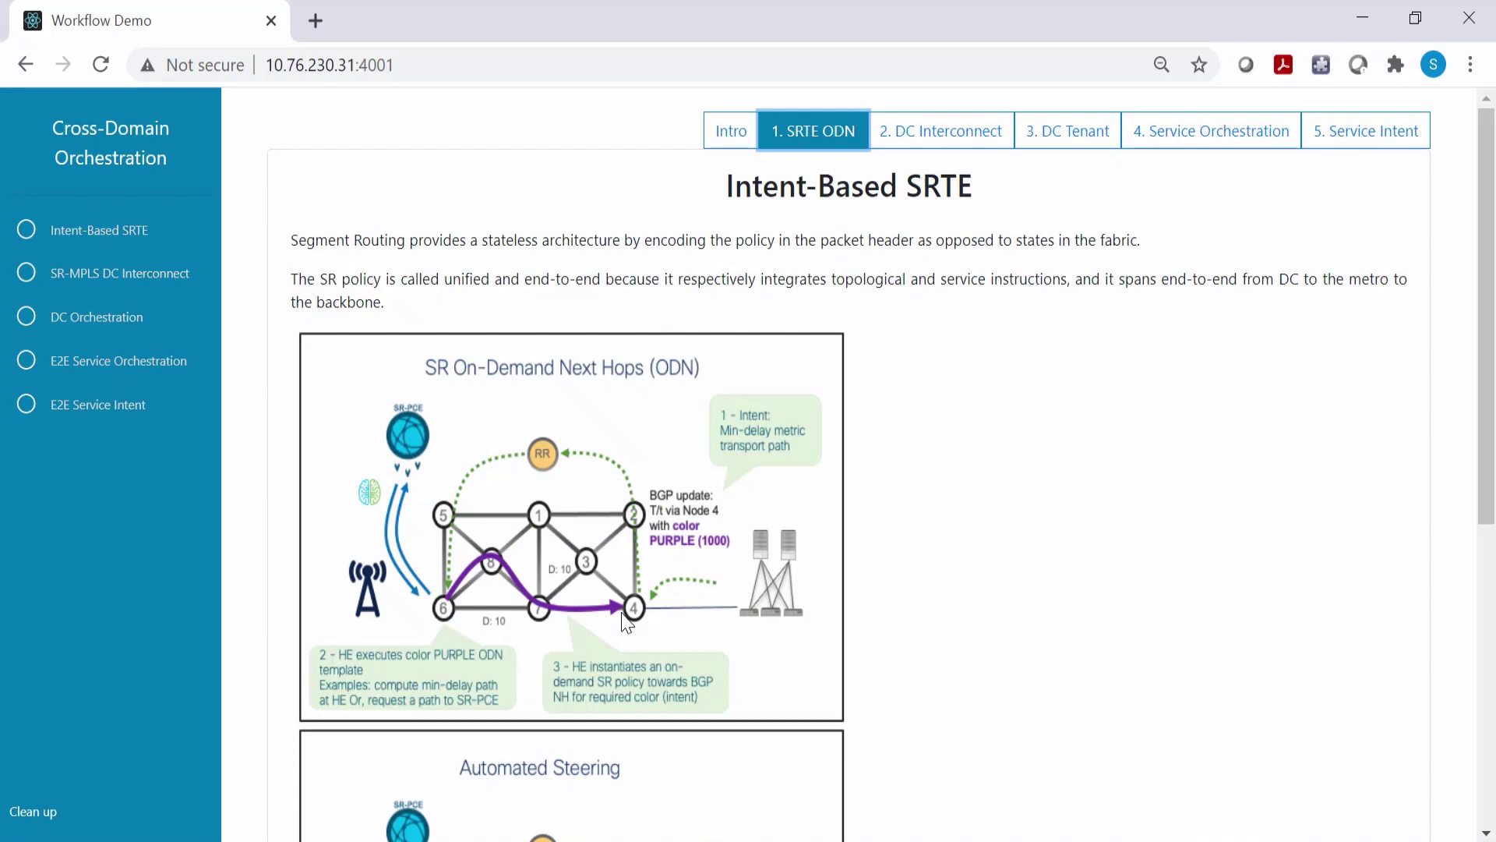
pyautogui.click(997, 142)
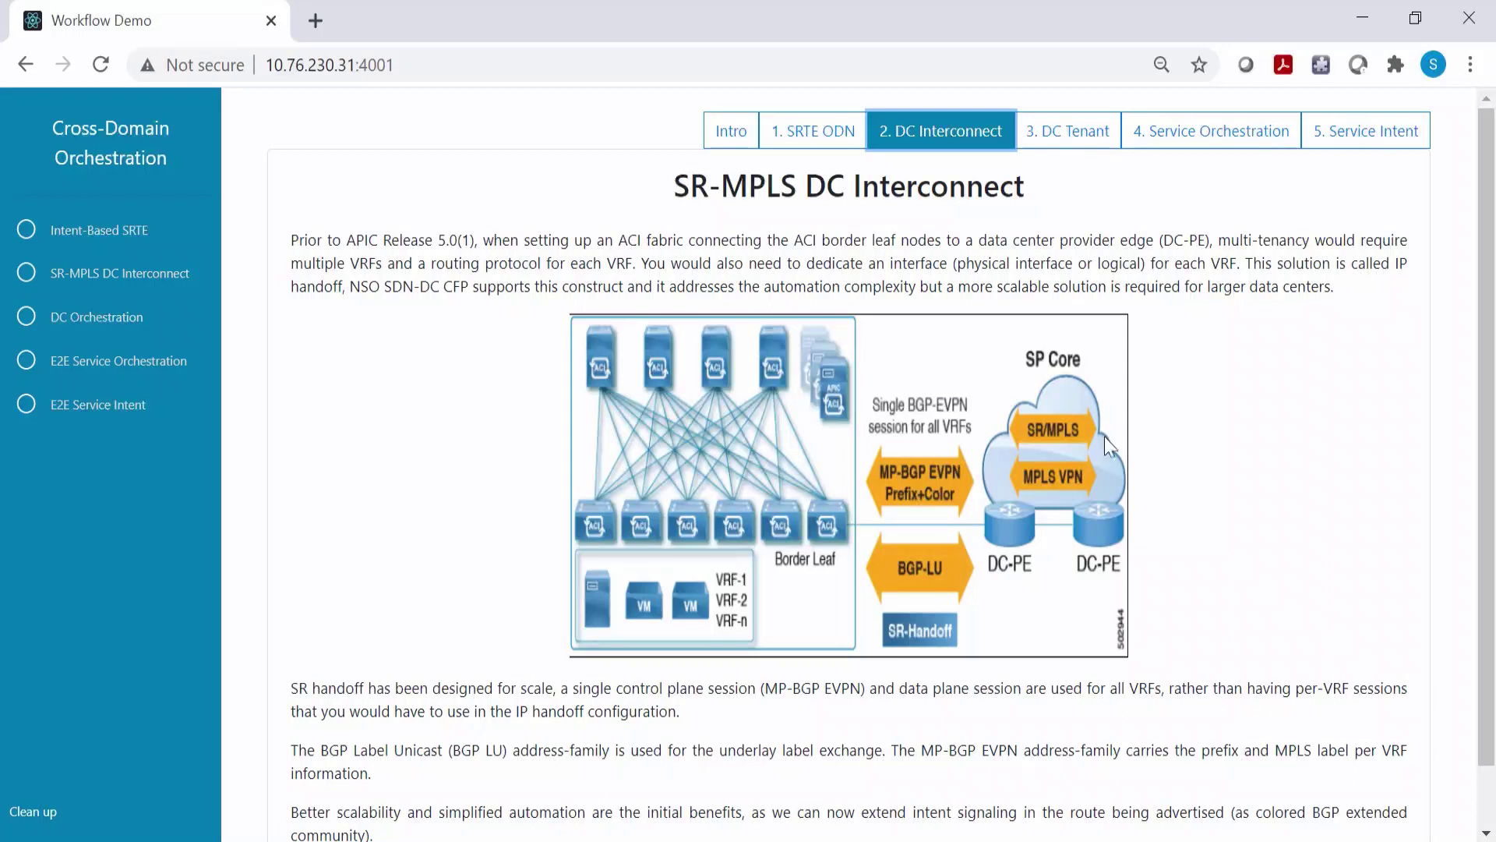
pyautogui.click(1048, 132)
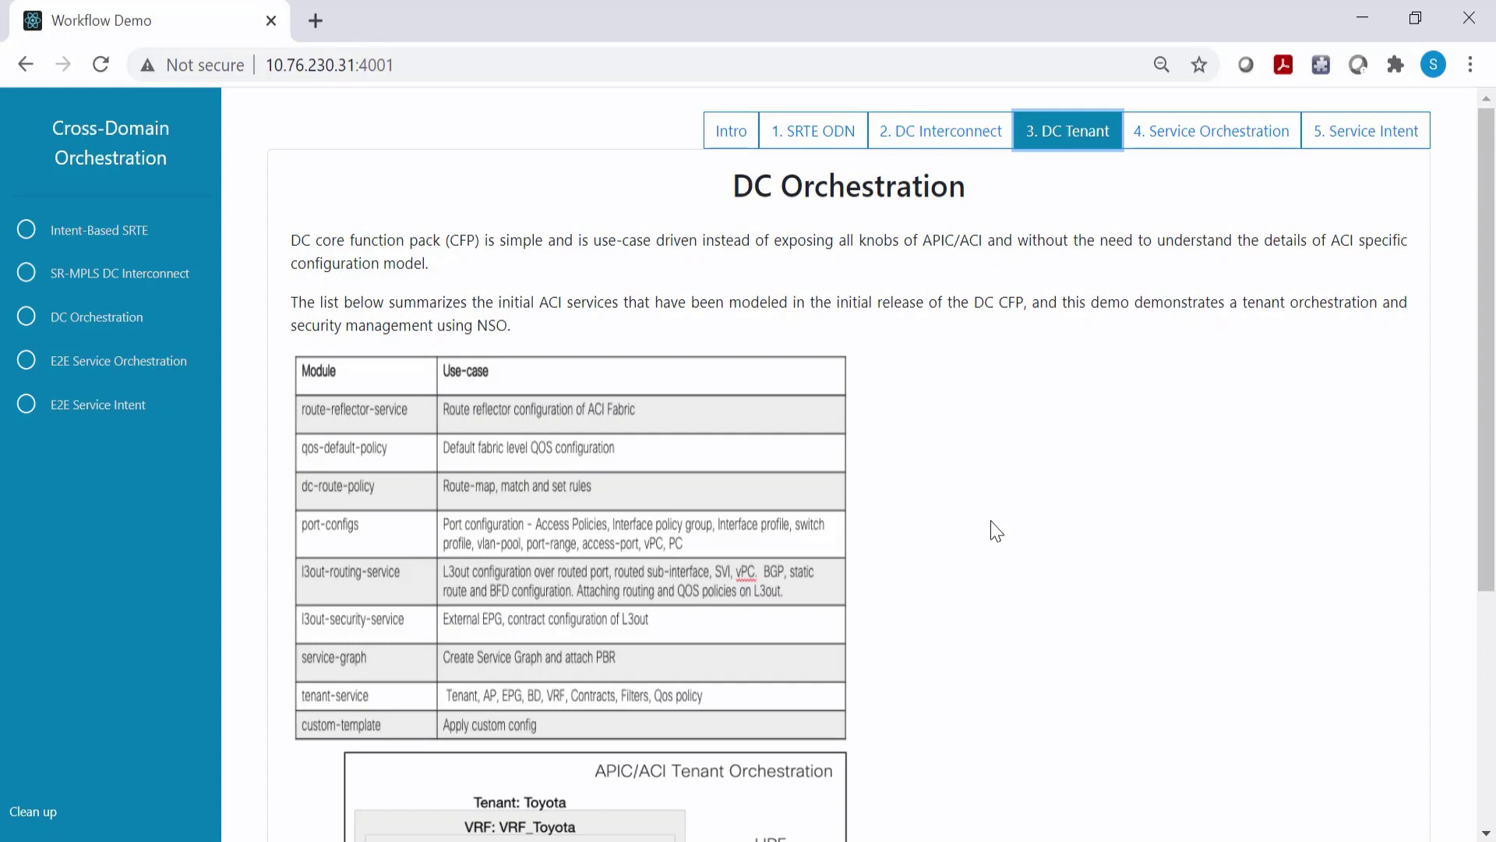
pyautogui.click(1212, 131)
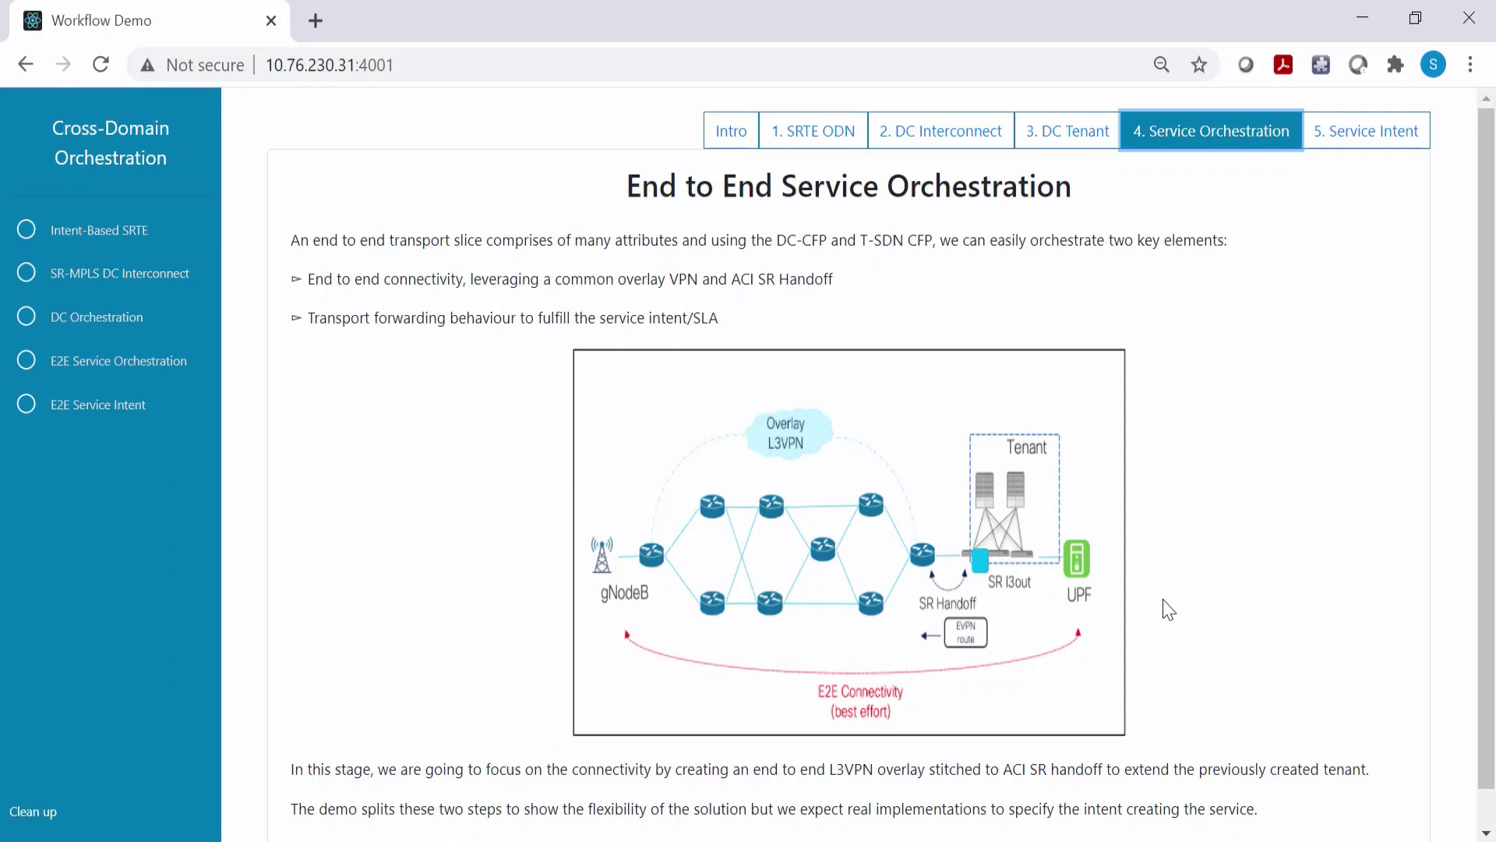
pyautogui.click(1310, 139)
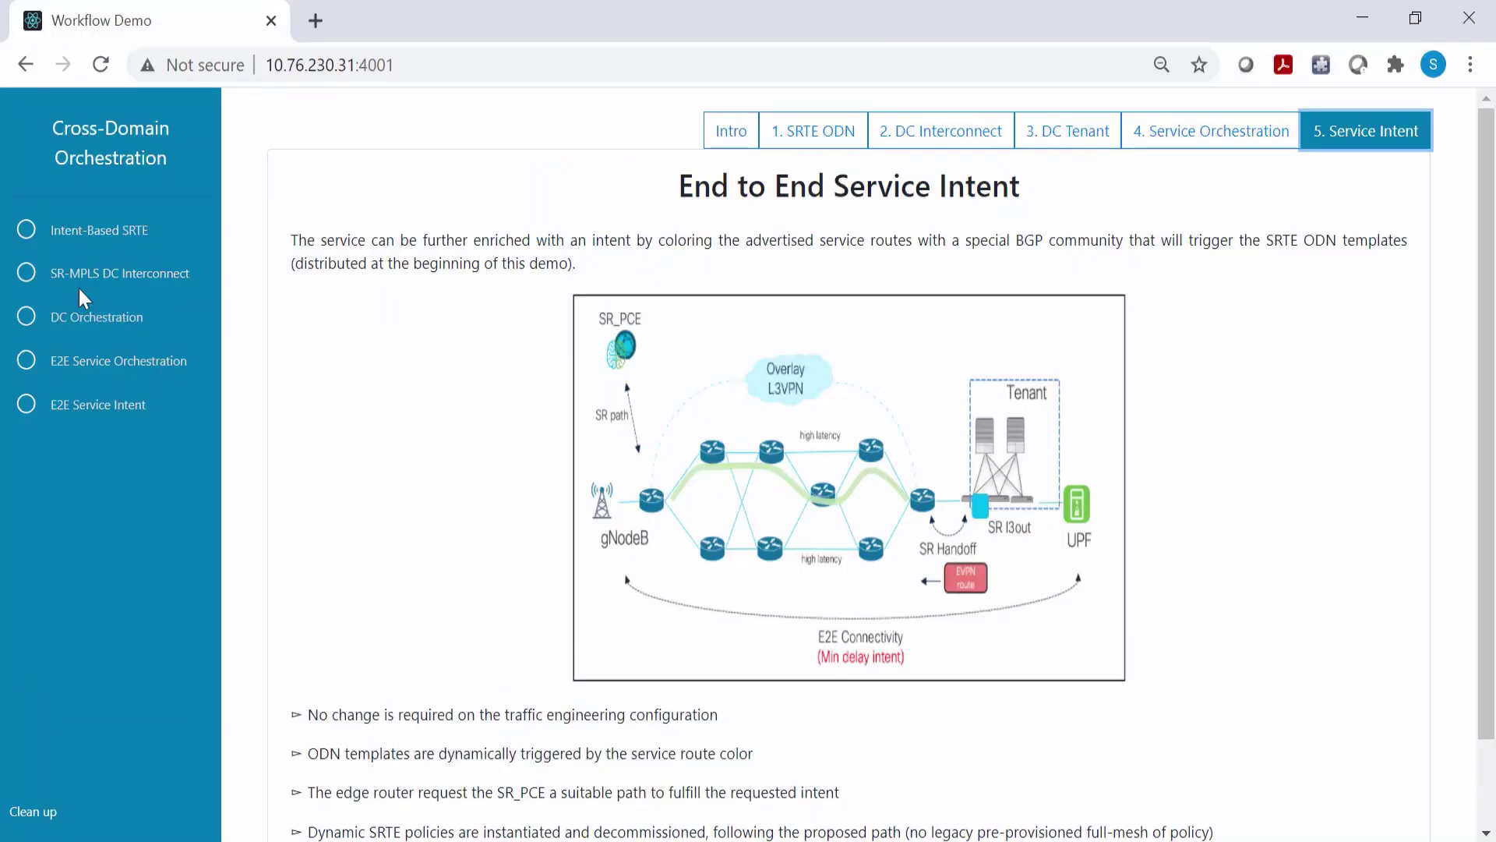
# Step: Open the Intent-Based SRTE stage and examine the payload of its SRTE ODN templates action, including the color value
pyautogui.click(103, 233)
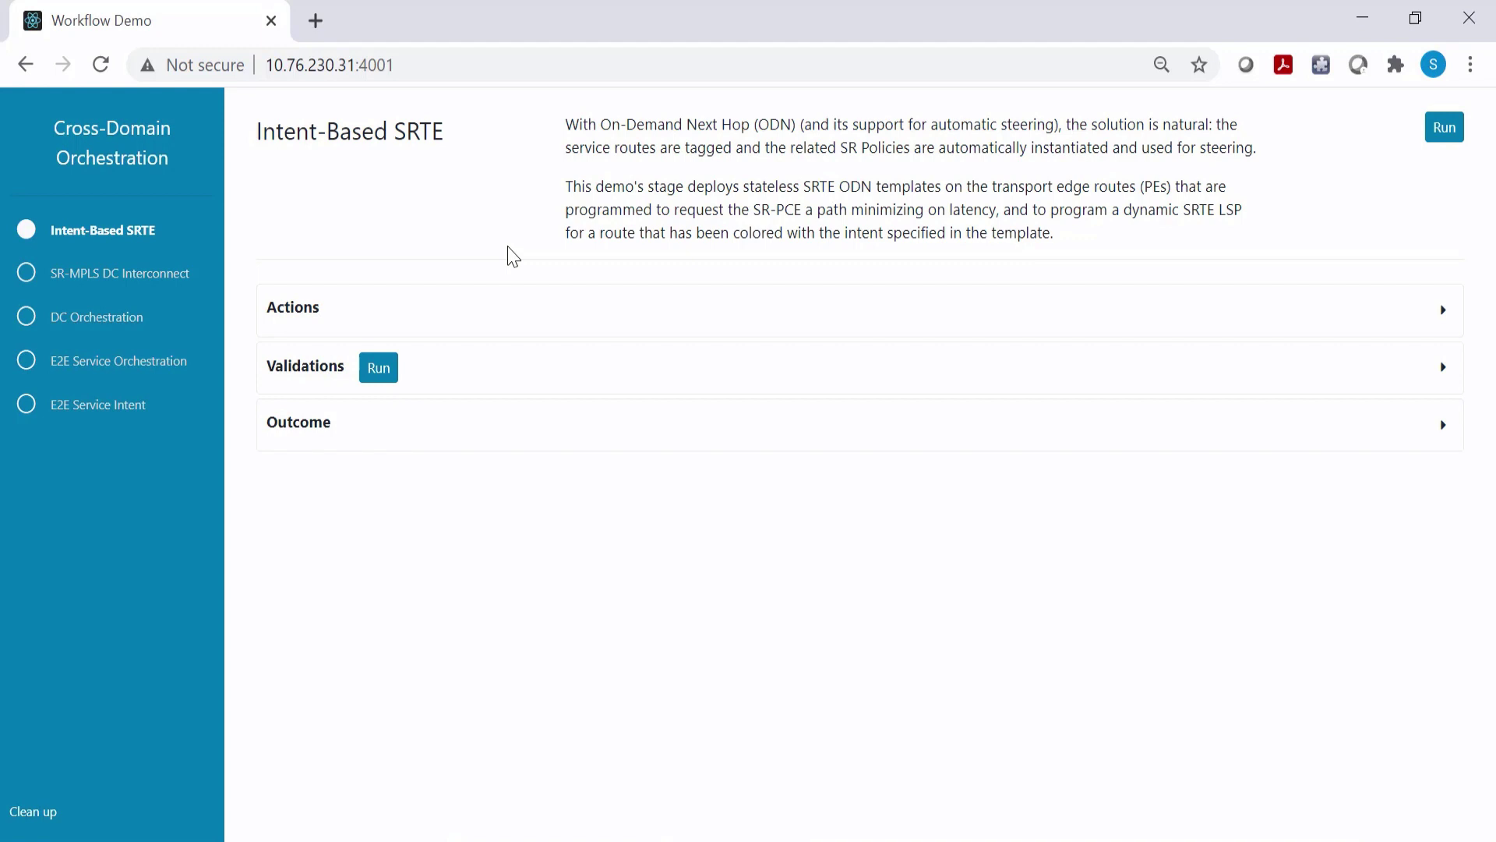
pyautogui.click(537, 308)
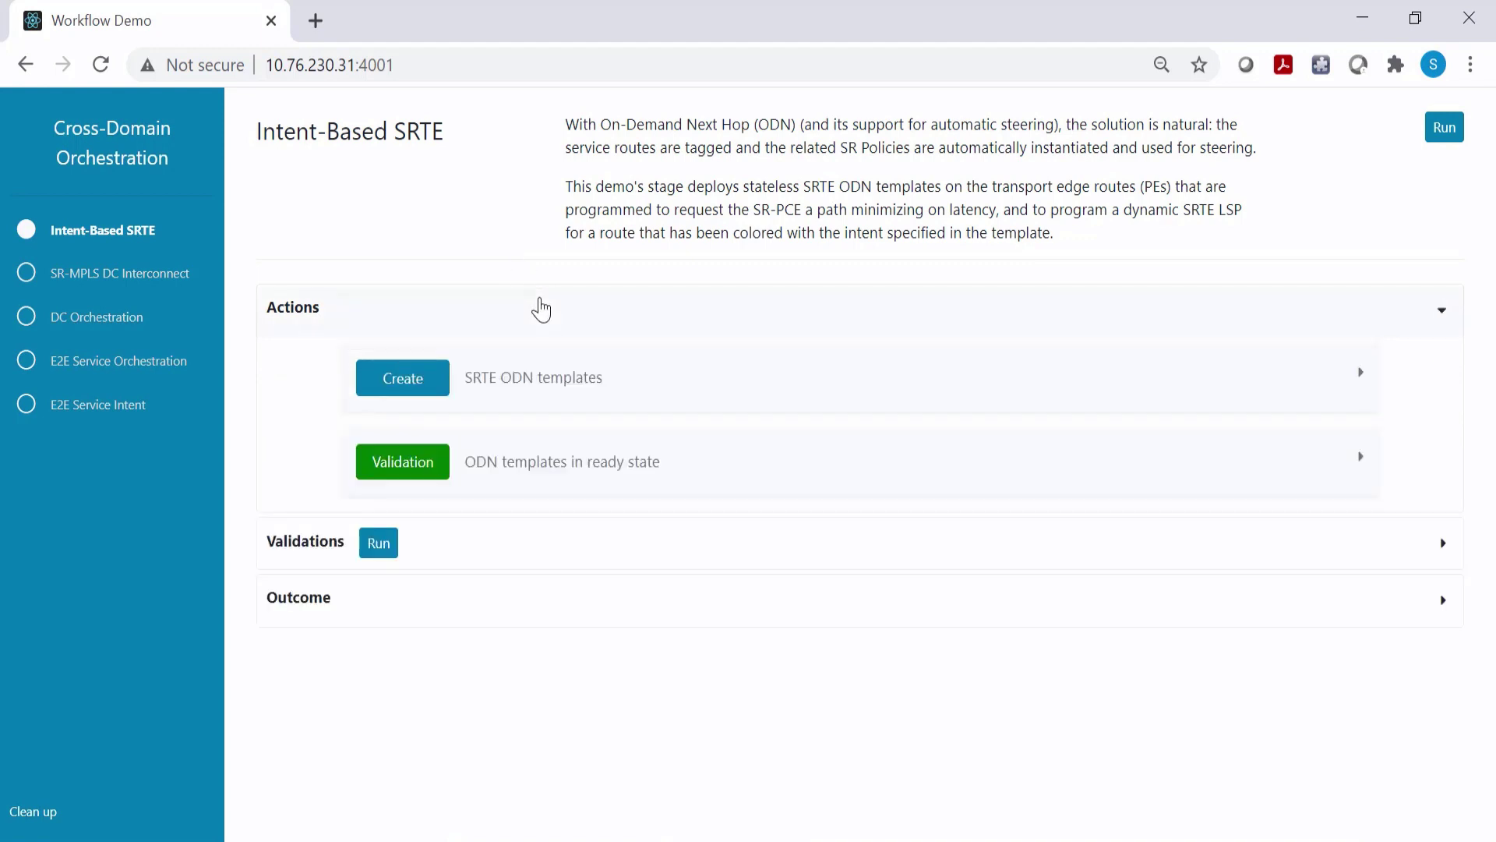
pyautogui.click(549, 402)
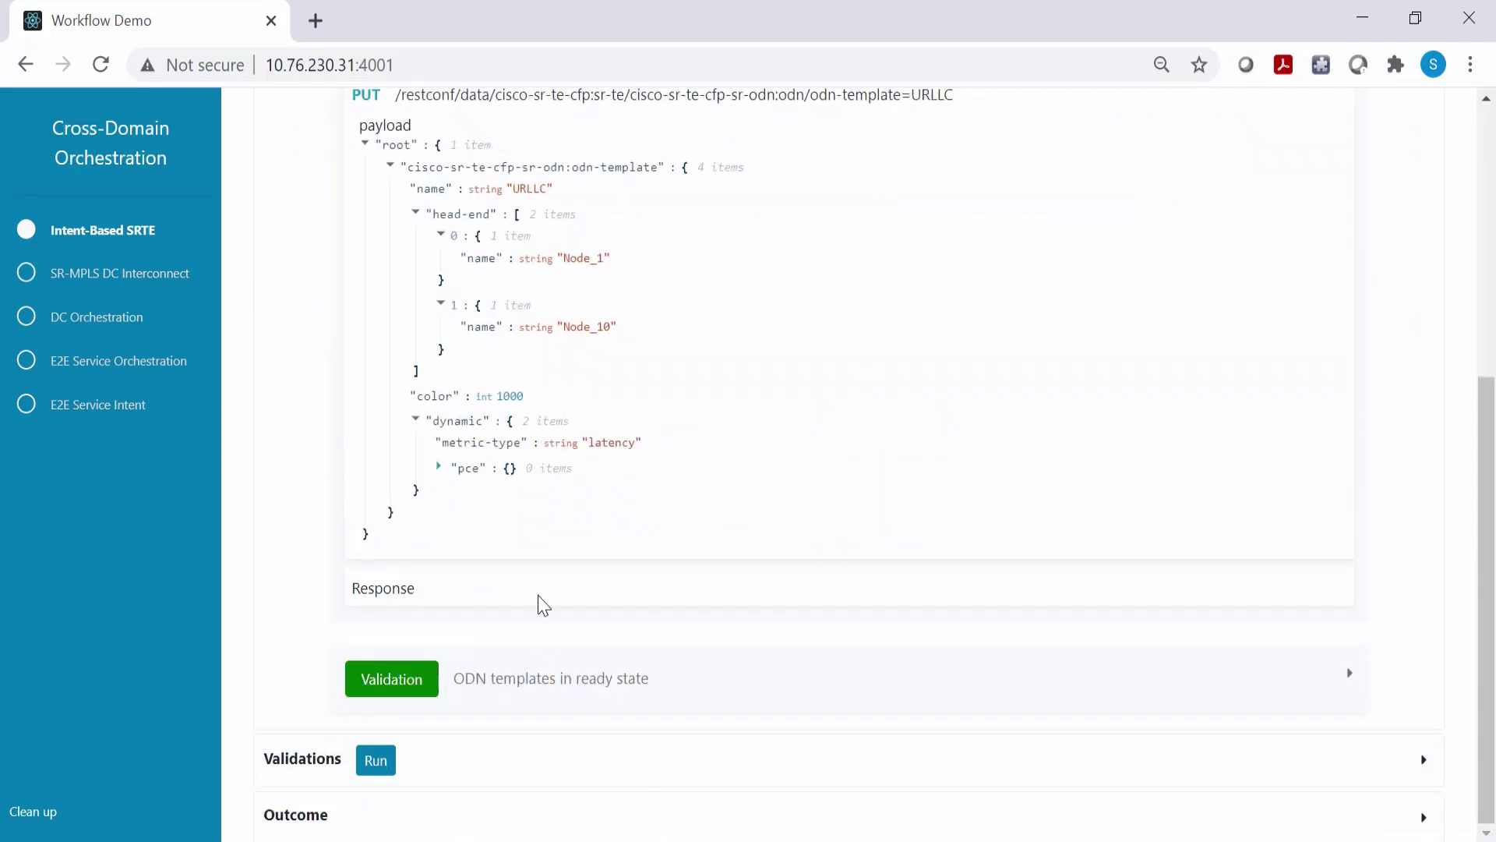
pyautogui.moveTo(497, 400); pyautogui.dragTo(522, 402)
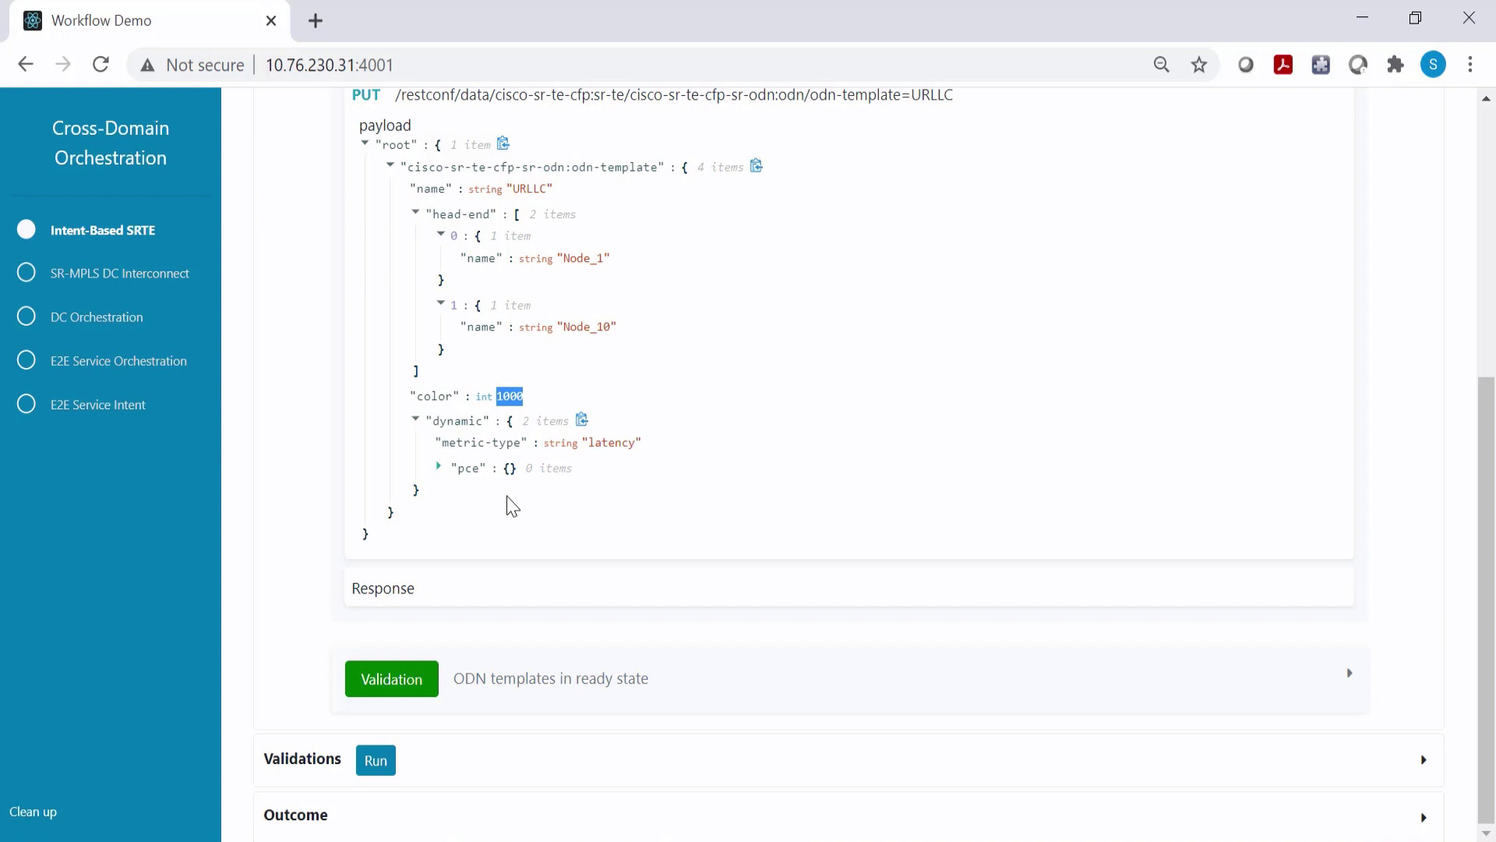
# Step: Run the whole Intent-Based SRTE stage to create the URLLC ODN template
pyautogui.scroll(6, 882, 318)
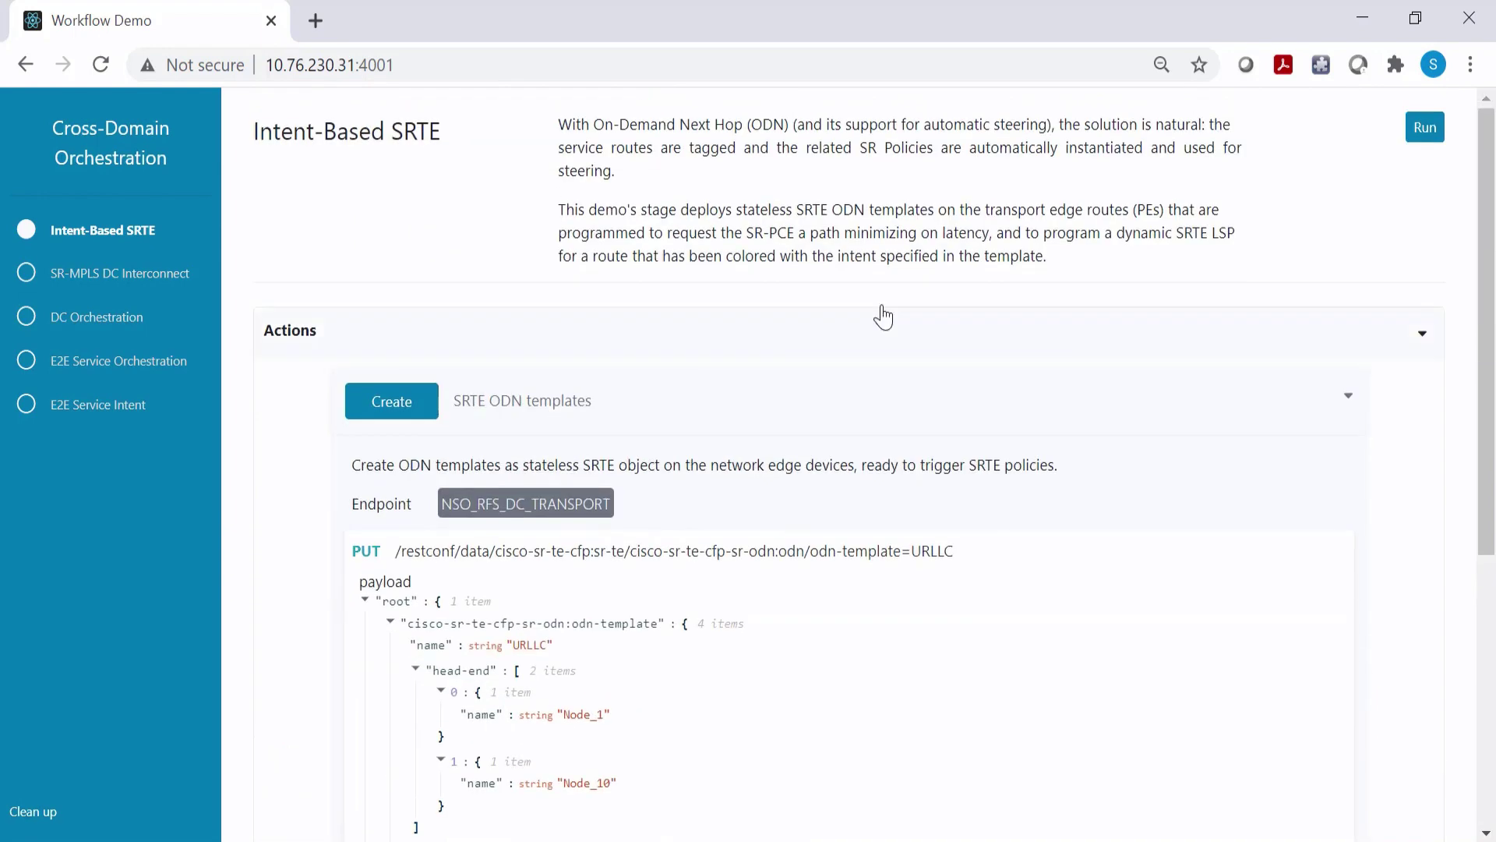
pyautogui.click(1425, 128)
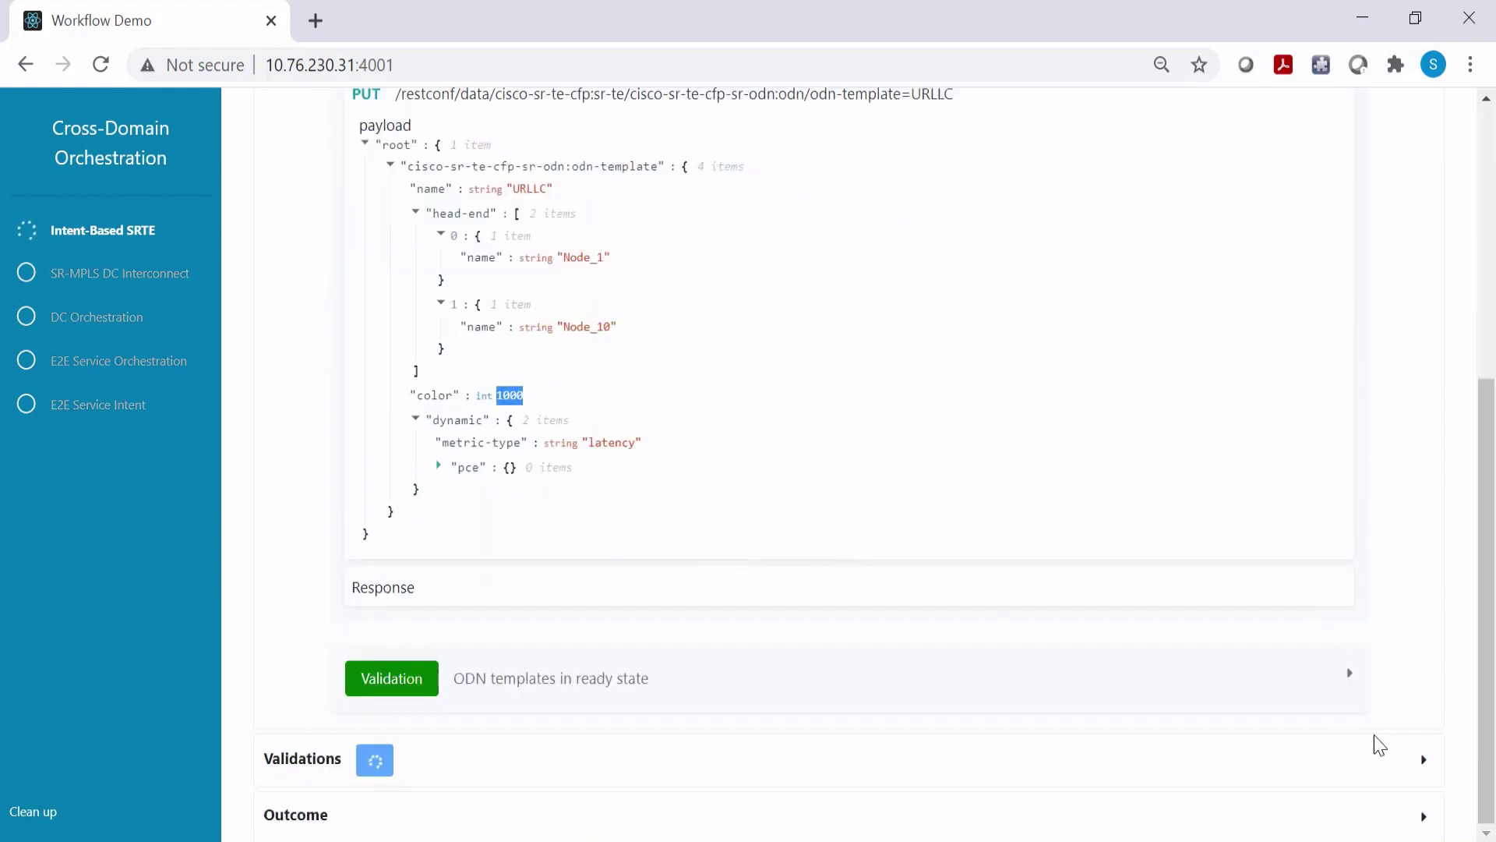
pyautogui.scroll(5, 1080, 672)
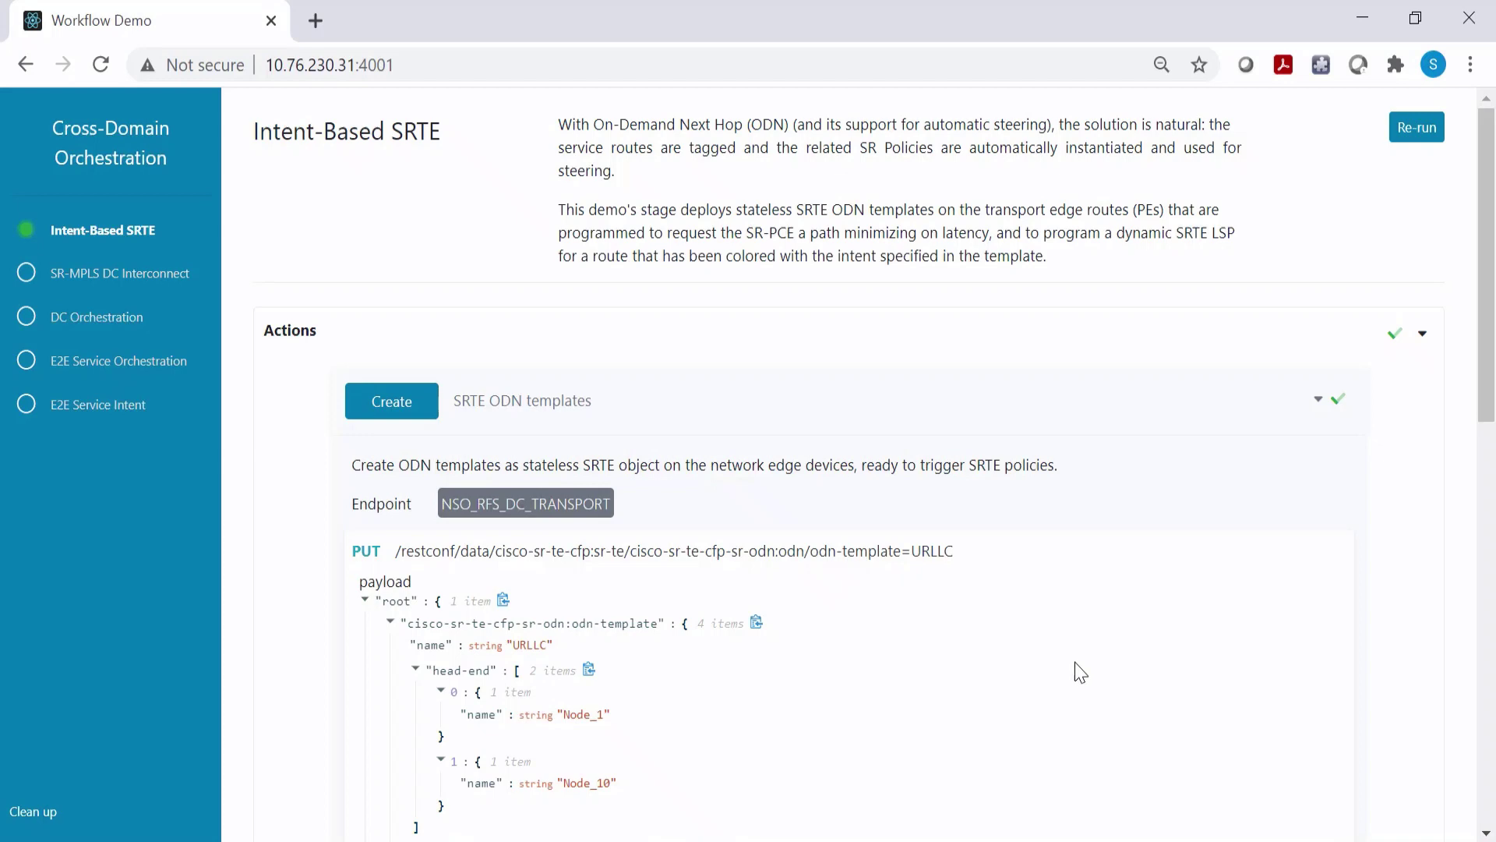
# Step: Review the template creation response, the ODN templates ready-state validation and the outcome topology of the Intent-Based SRTE stage
pyautogui.scroll(-8, 1081, 672)
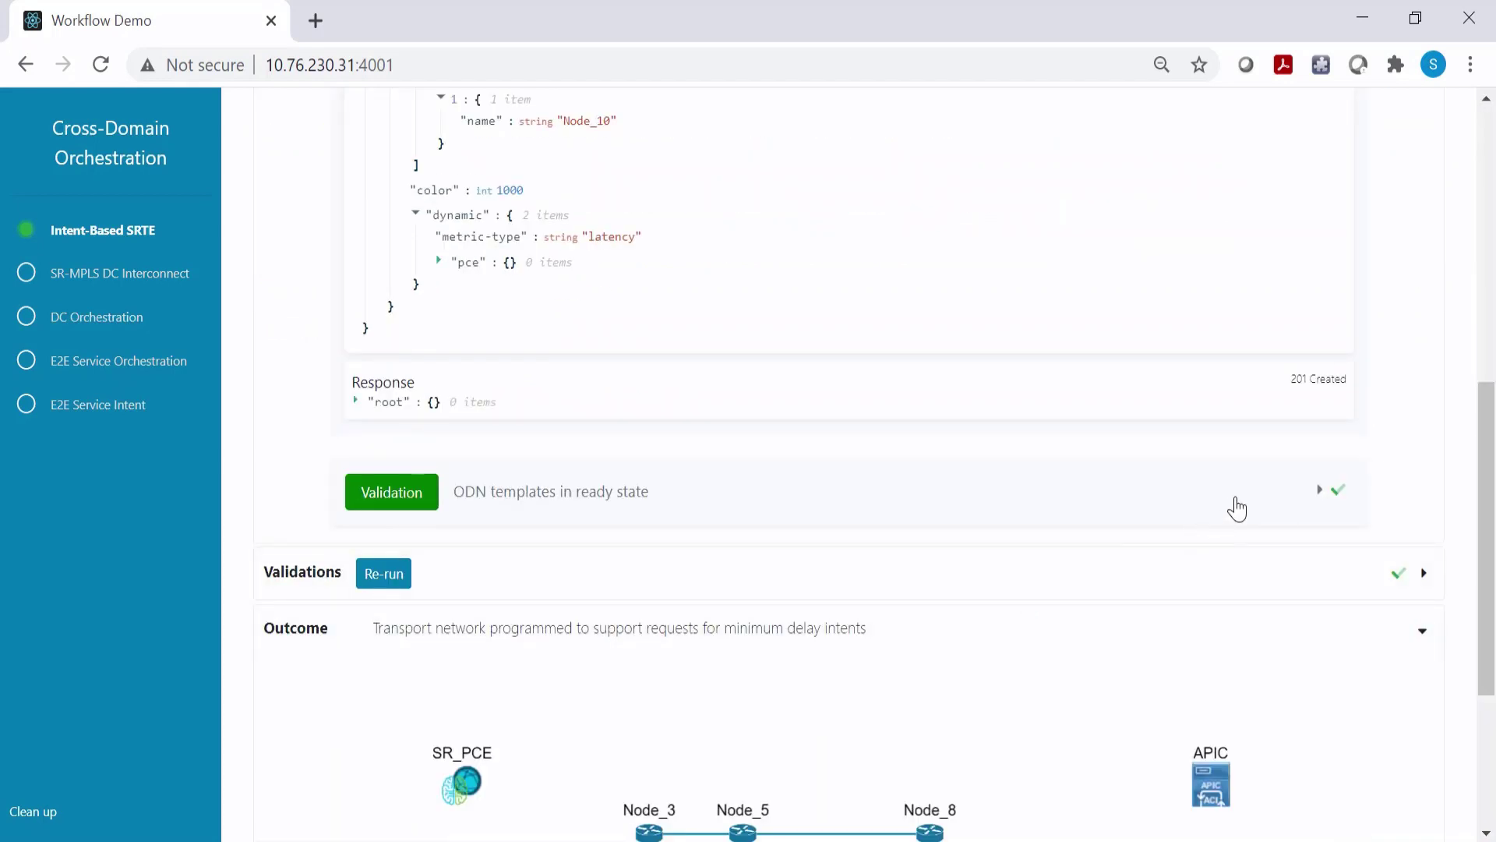
pyautogui.click(1262, 505)
pyautogui.scroll(-7, 437, 468)
pyautogui.scroll(8, 493, 426)
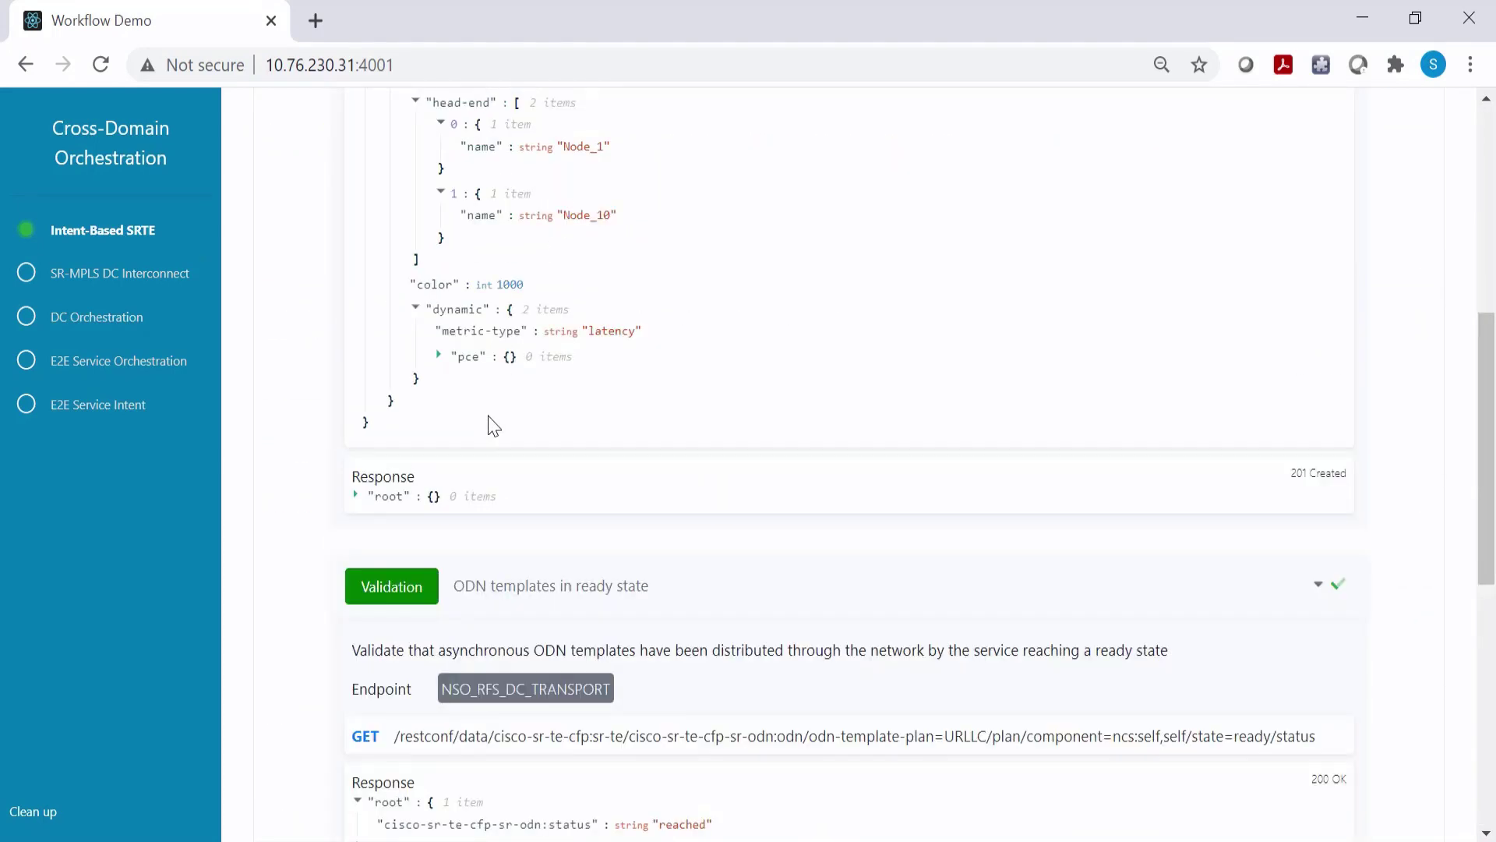
pyautogui.scroll(-8, 745, 421)
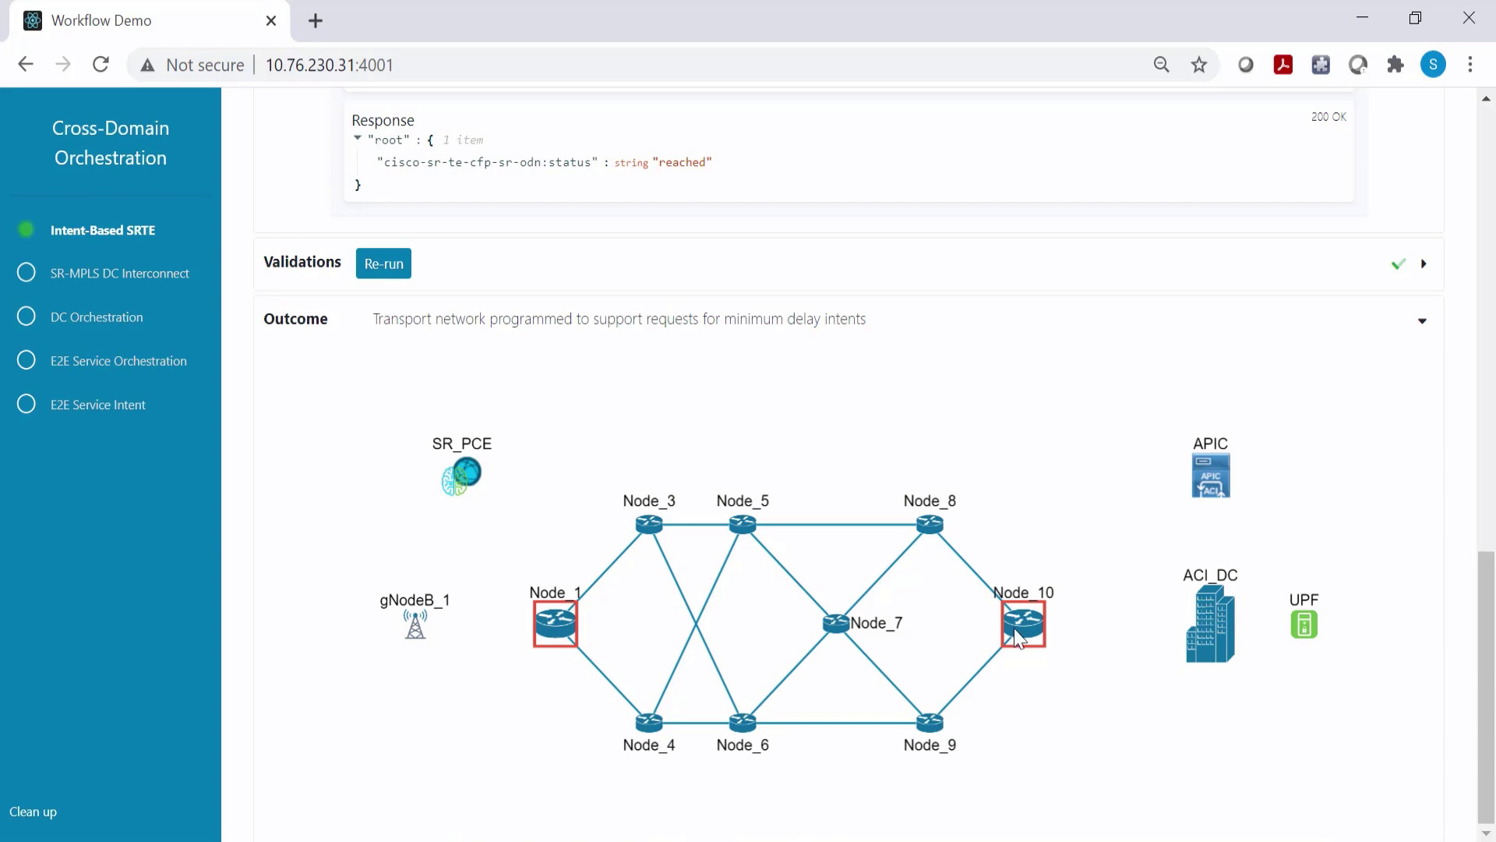
# Step: Open the SR-MPLS DC Interconnect stage and examine its actions and expected outcome topology
pyautogui.click(146, 281)
pyautogui.click(977, 340)
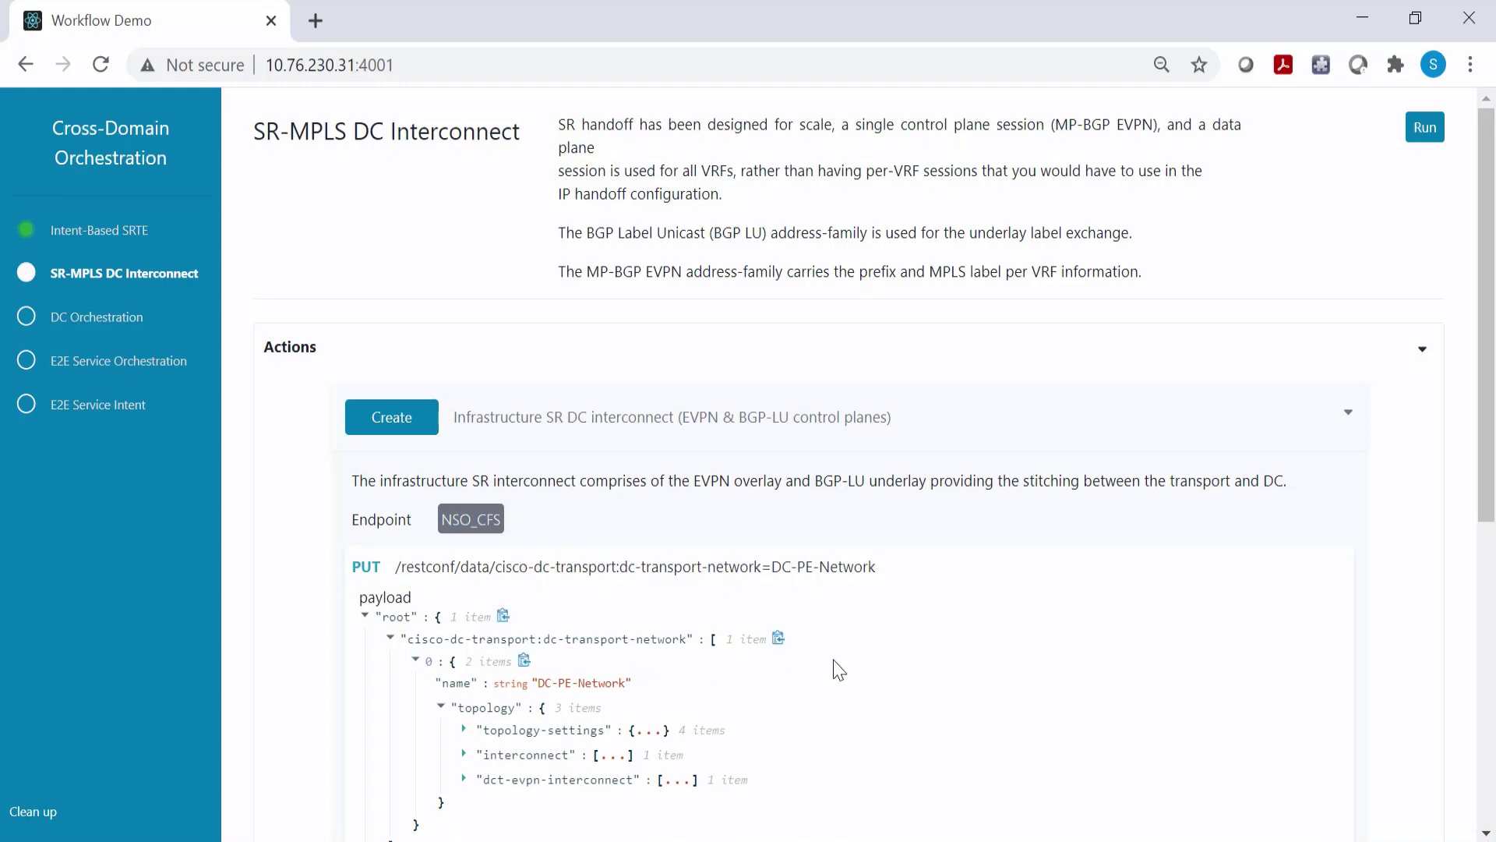
pyautogui.scroll(-8, 1196, 709)
pyautogui.click(1356, 814)
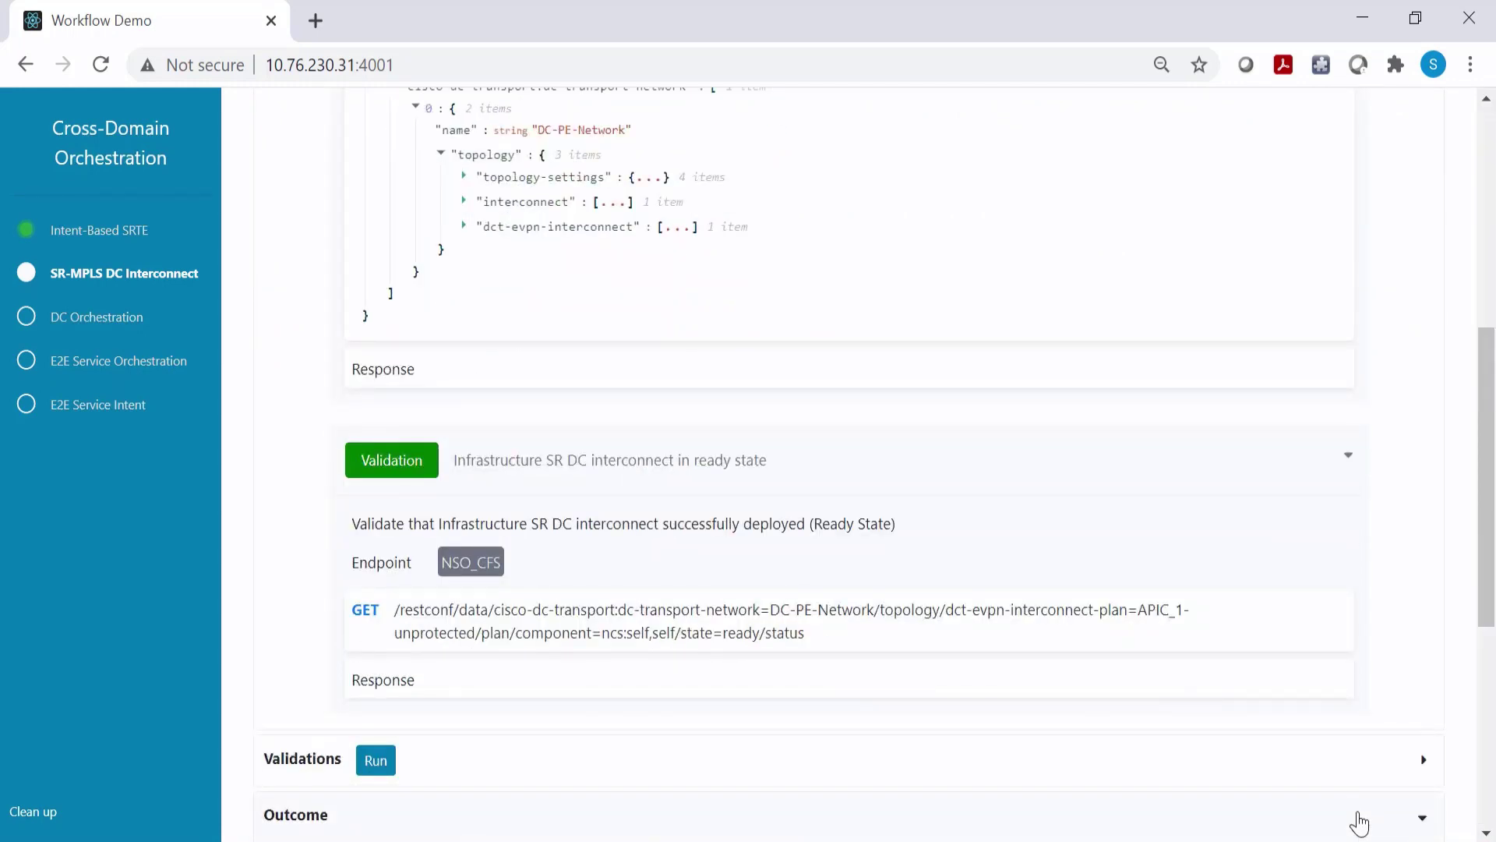
pyautogui.scroll(-6, 1314, 788)
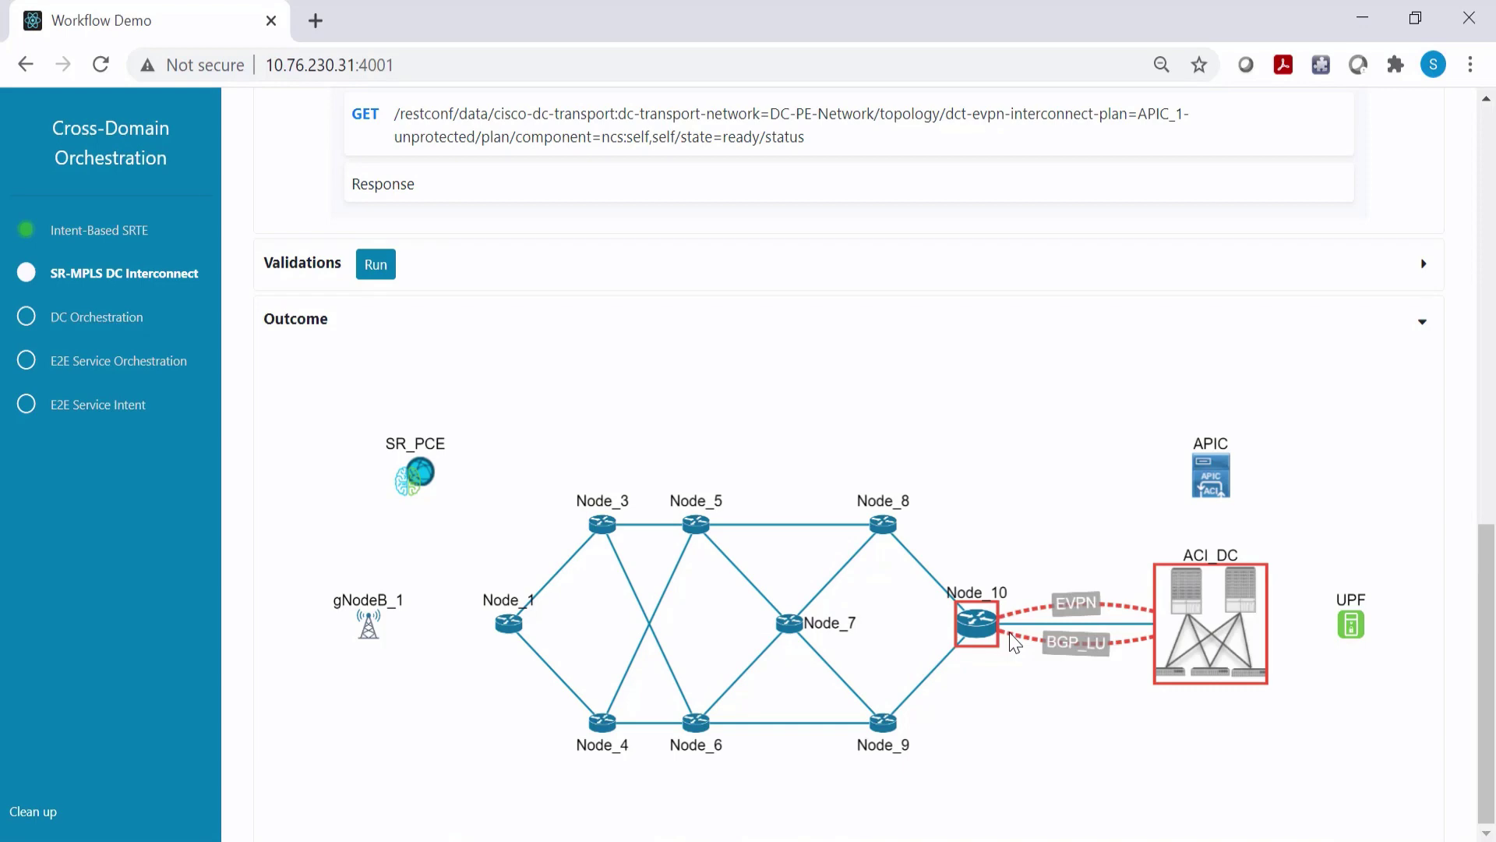
# Step: Run the whole SR-MPLS DC Interconnect stage to create the DC-PE-Network infrastructure
pyautogui.scroll(15, 1192, 448)
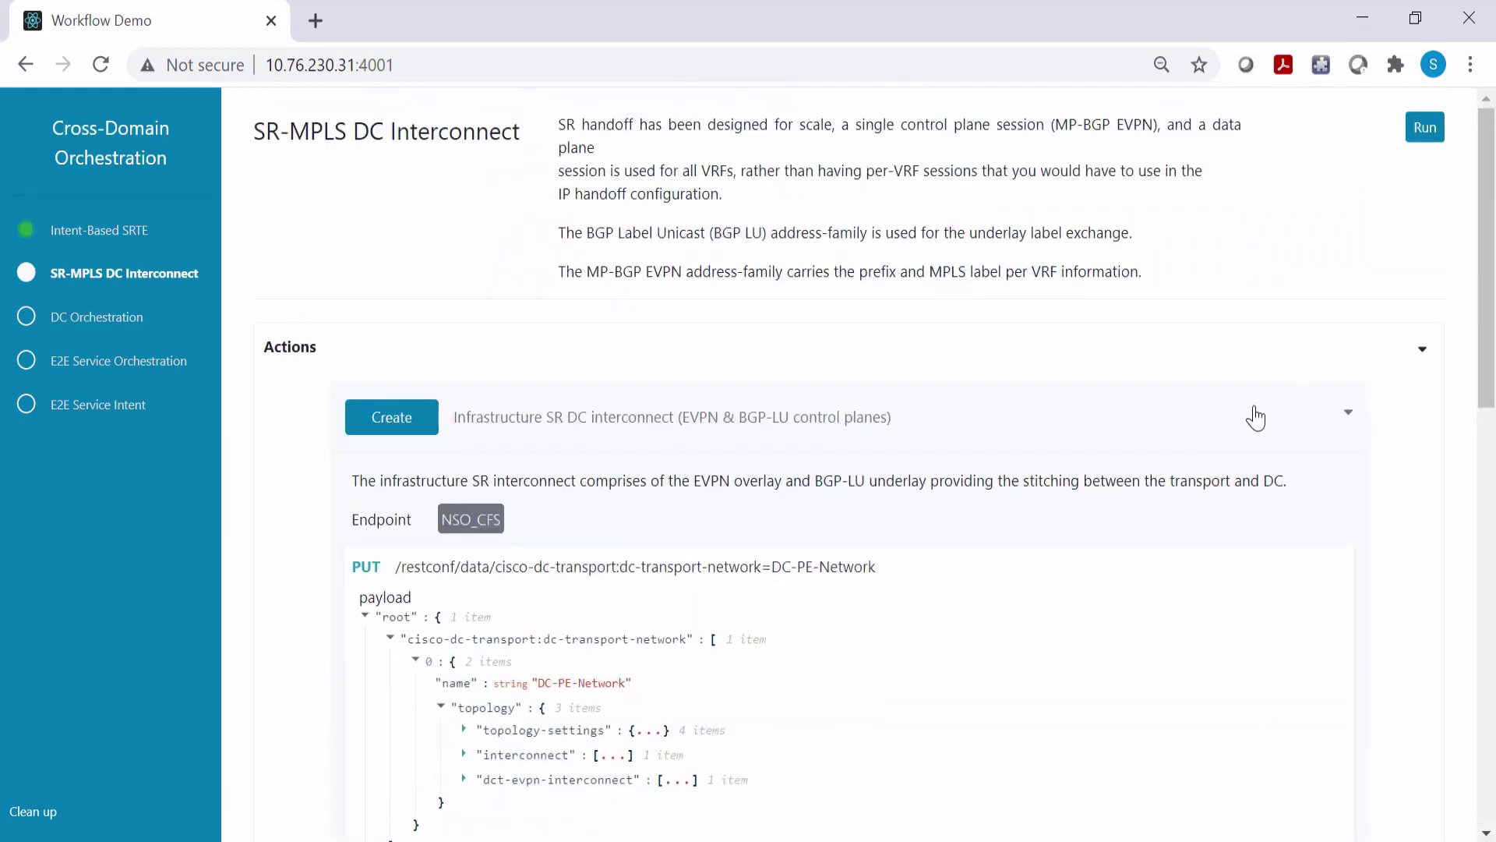
pyautogui.click(1425, 127)
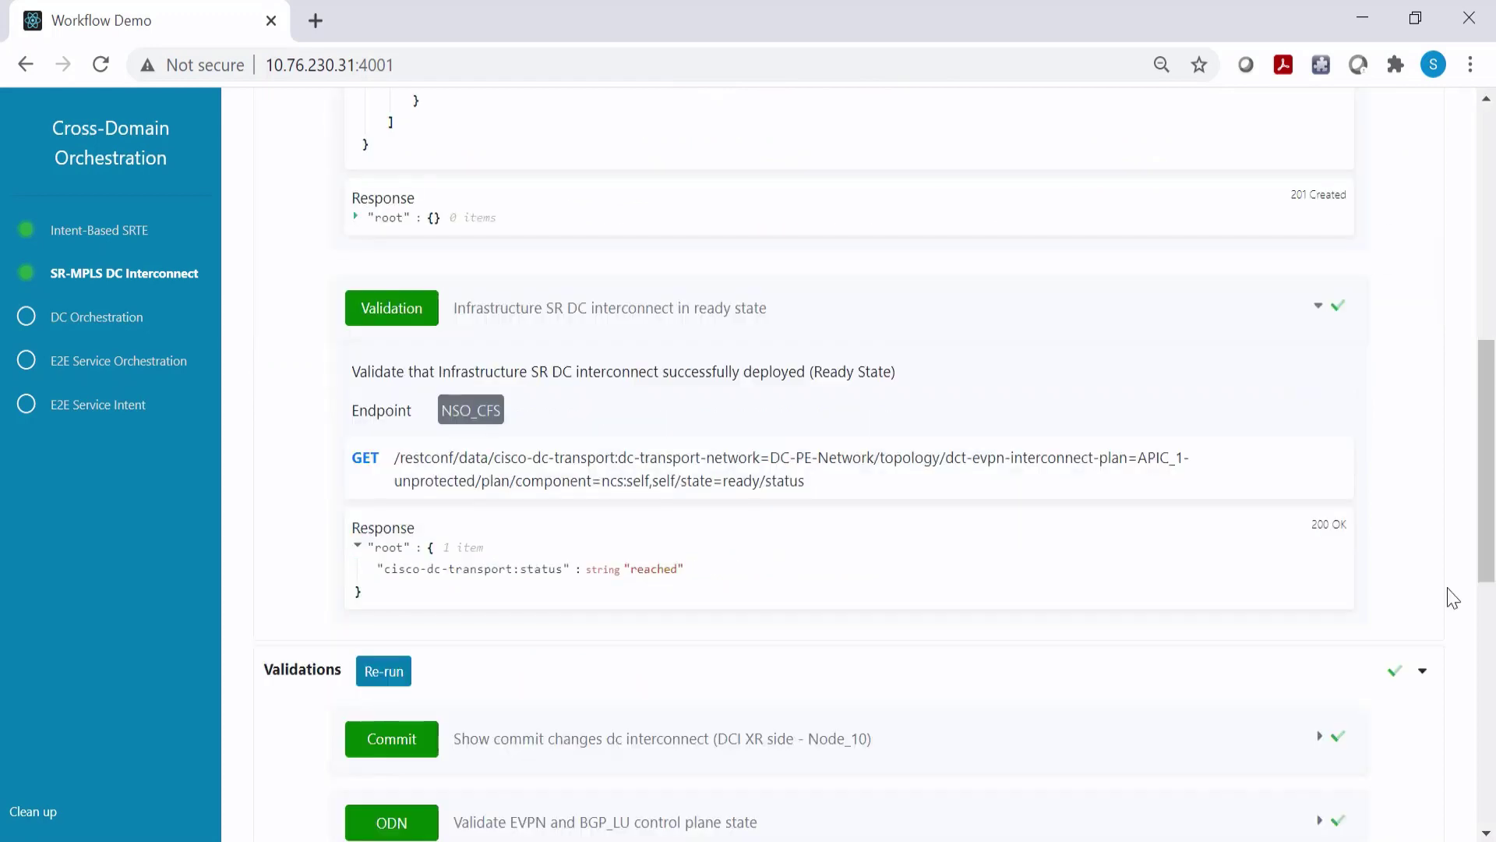
pyautogui.scroll(7, 881, 561)
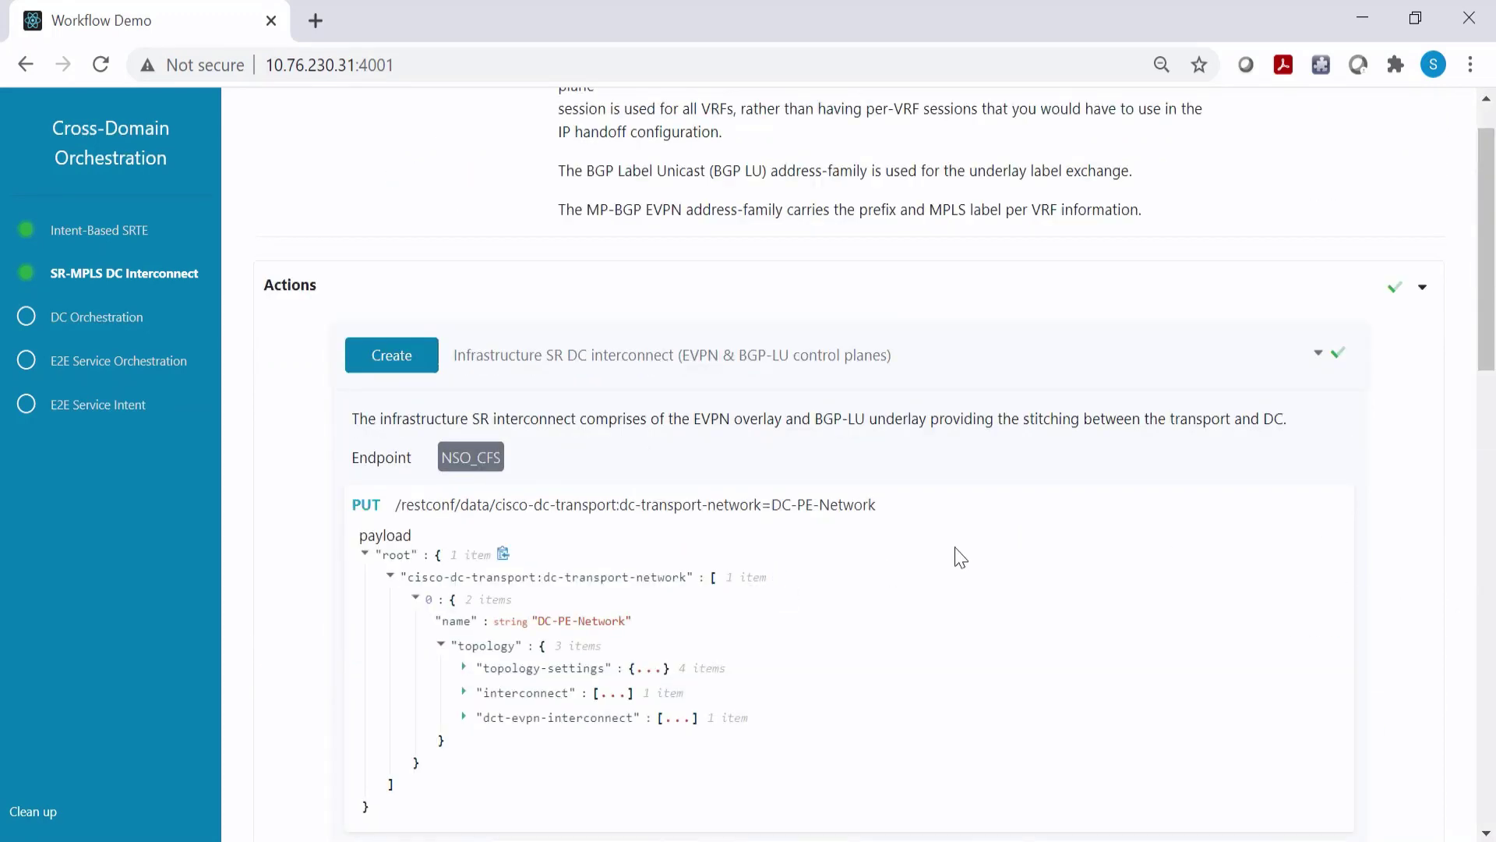
# Step: Expand the DC interconnect commit changes validation for Node_10 and read through its configuration output
pyautogui.scroll(-7, 959, 558)
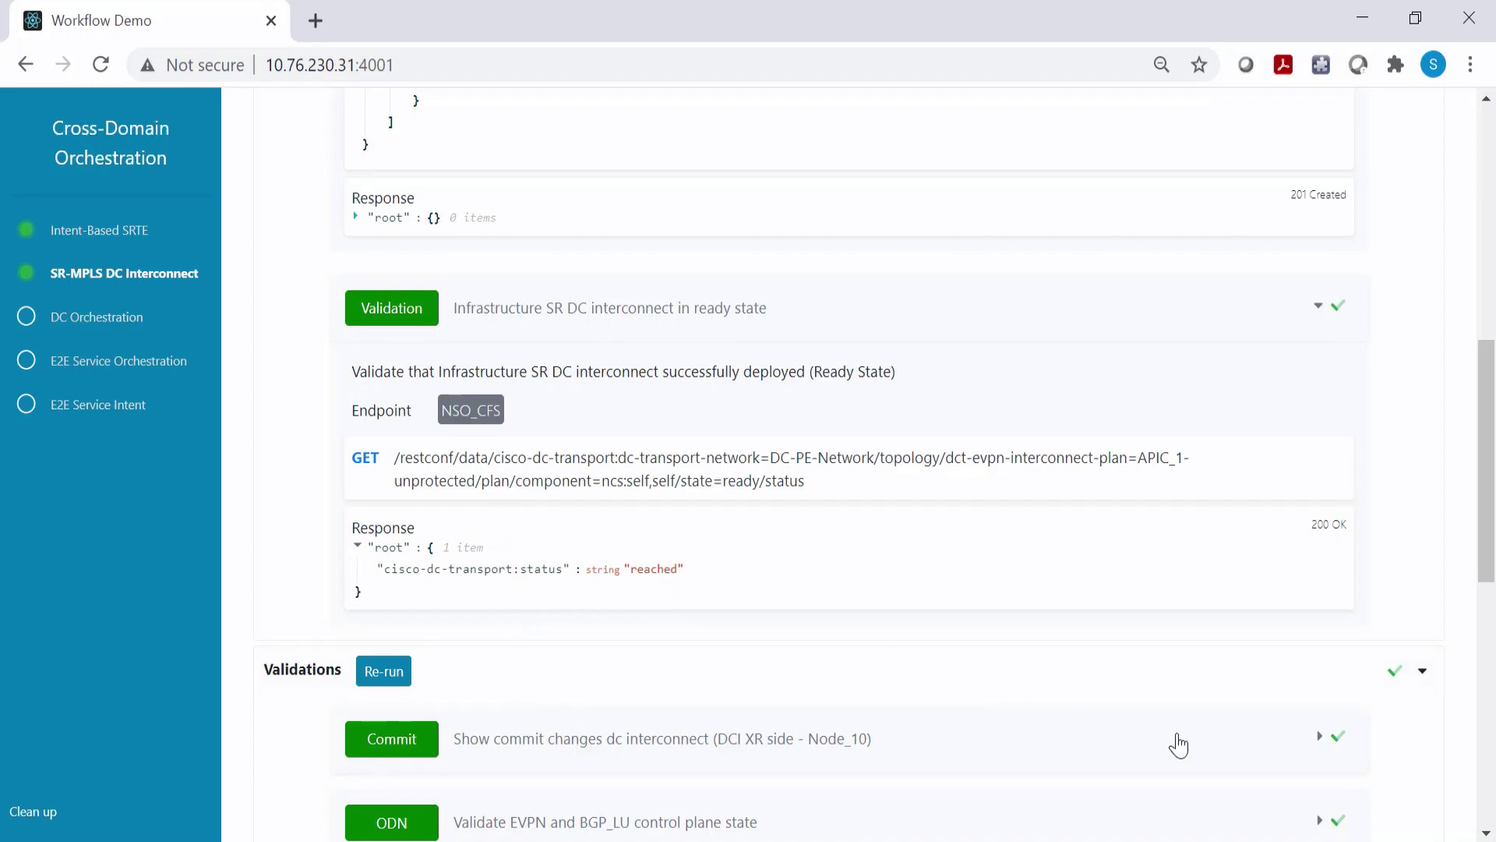
pyautogui.click(1318, 736)
pyautogui.moveTo(1486, 394); pyautogui.dragTo(1487, 511)
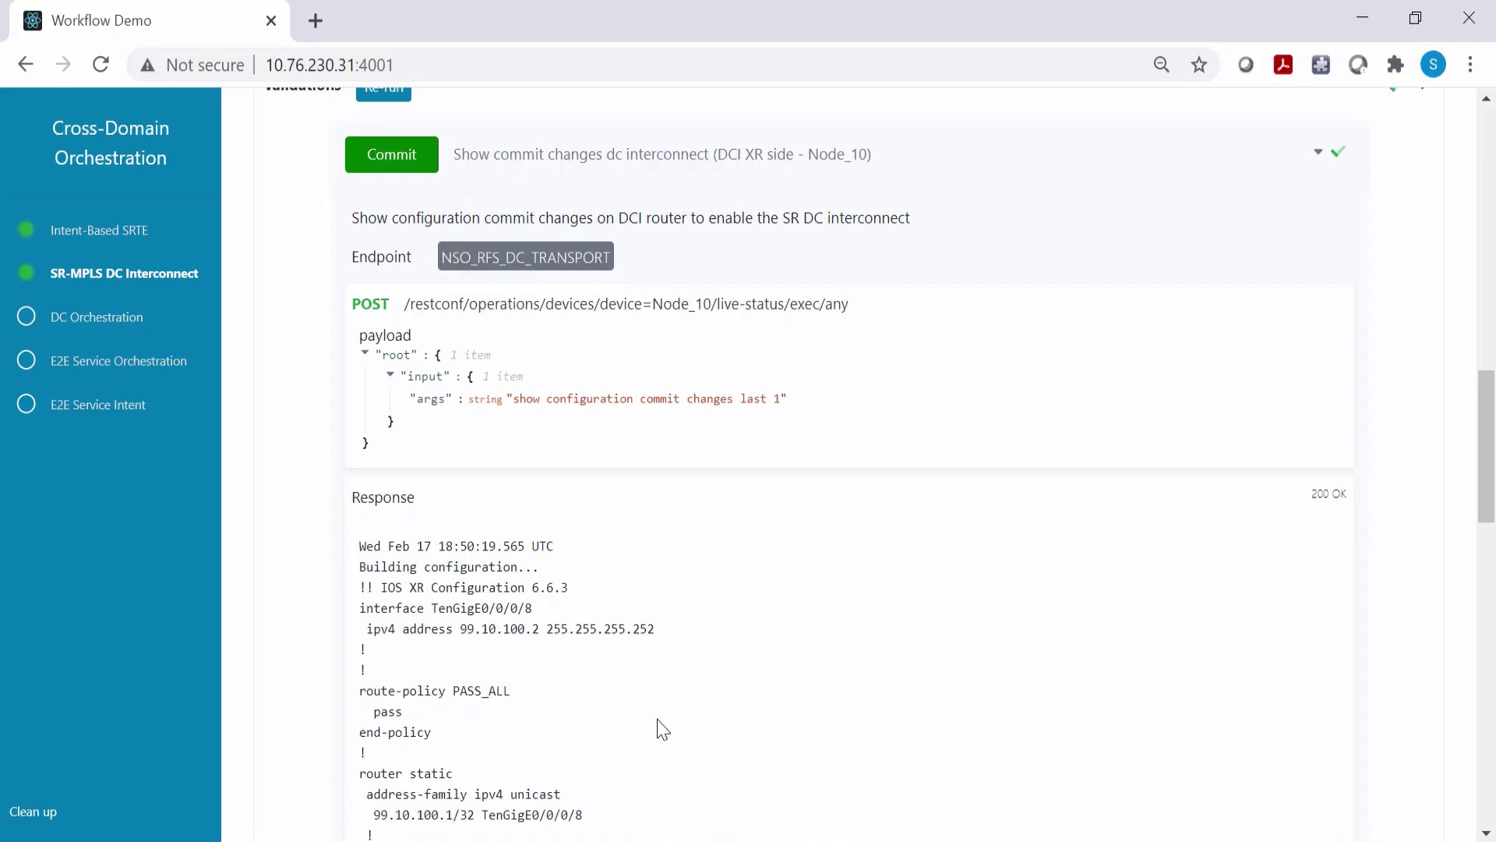
pyautogui.scroll(-15, 631, 652)
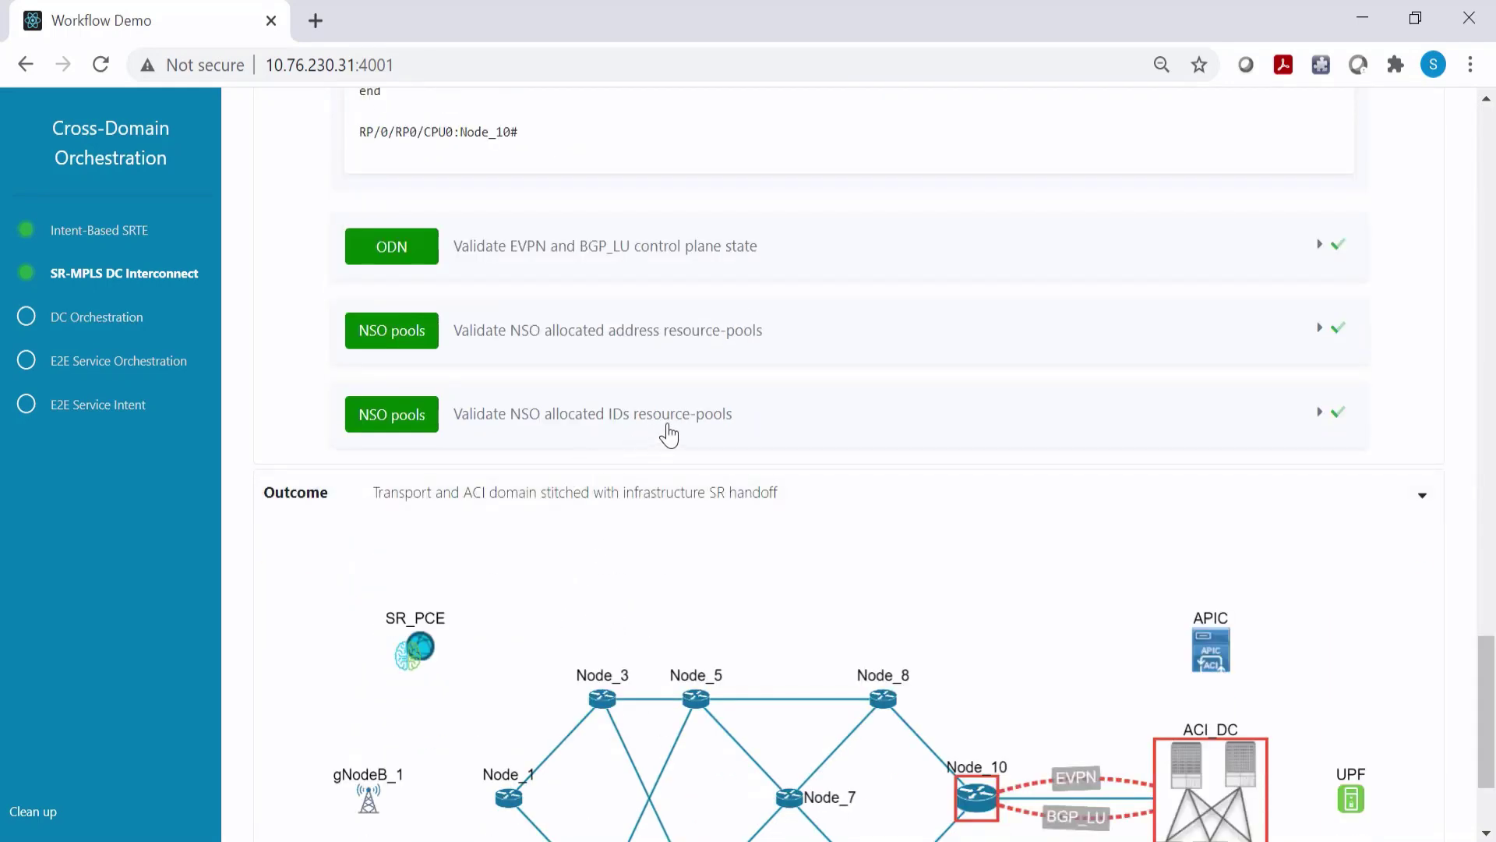
# Step: Expand and review the validations for NSO allocated IDs resource-pools and for the EVPN and BGP_LU control plane state
pyautogui.click(699, 419)
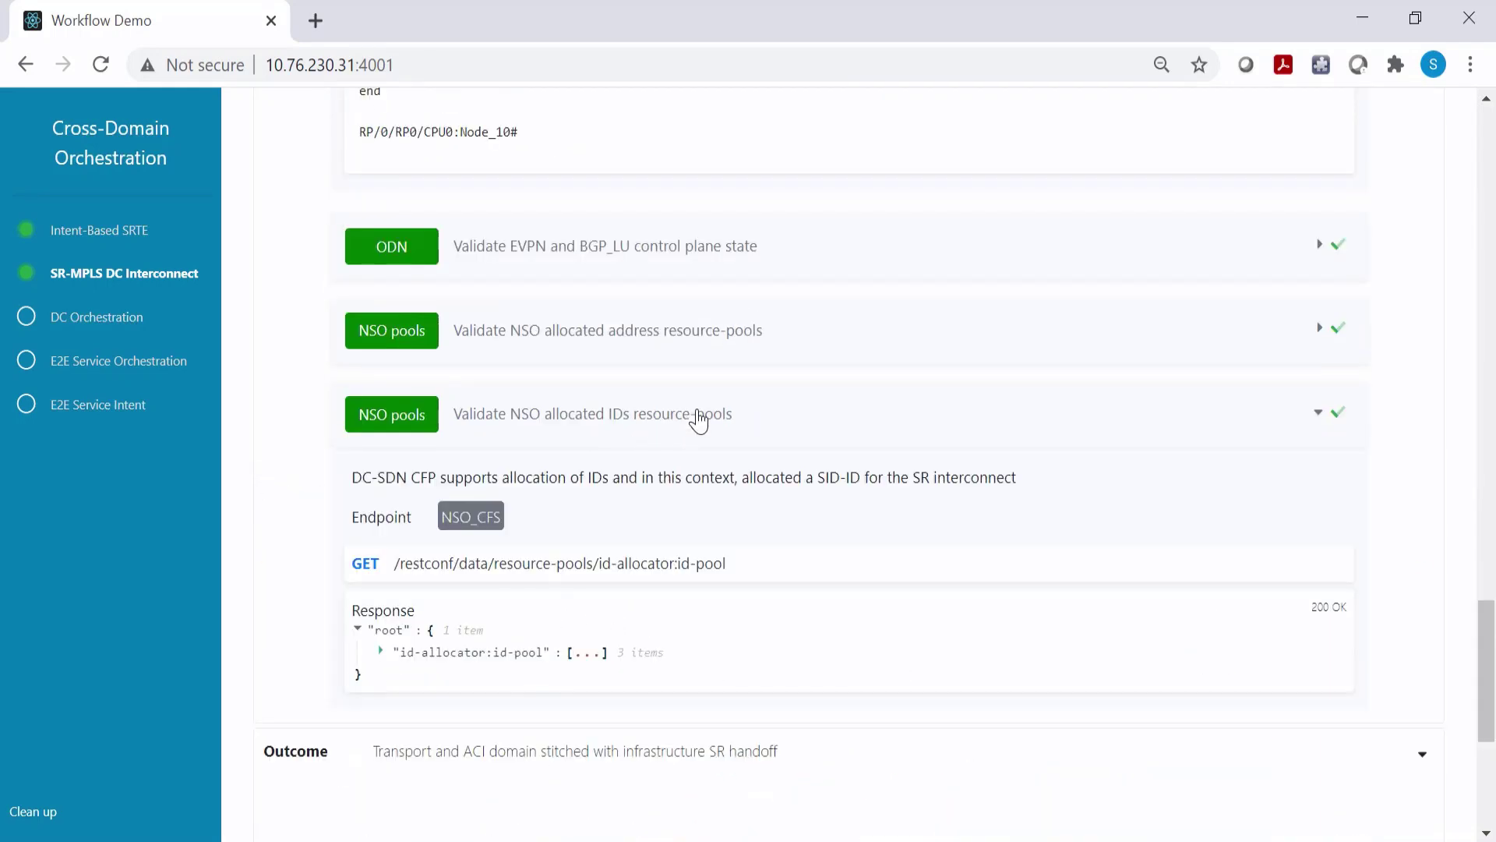
pyautogui.click(776, 261)
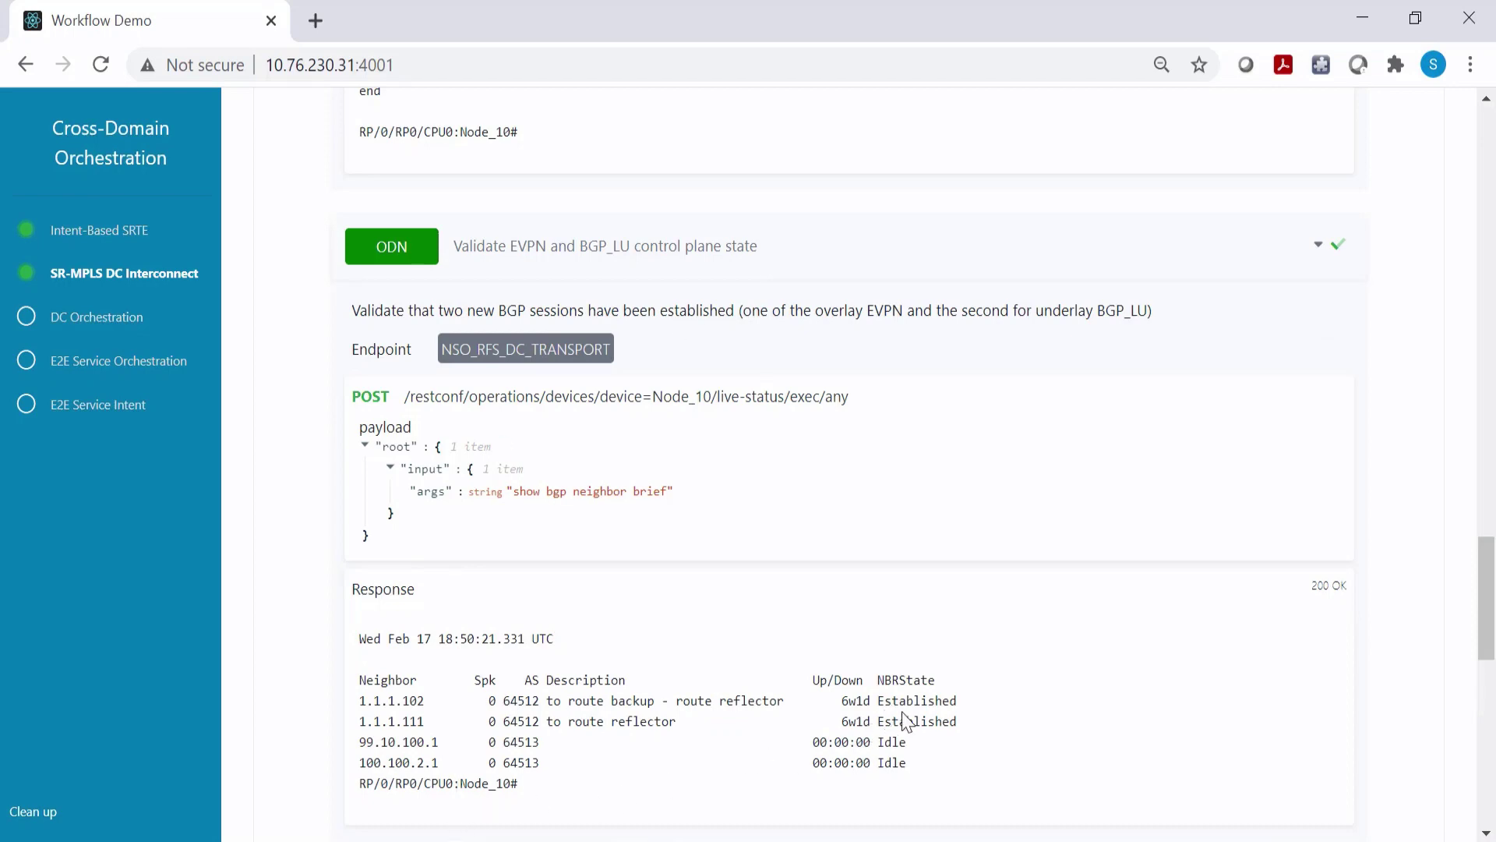
pyautogui.scroll(-9, 891, 719)
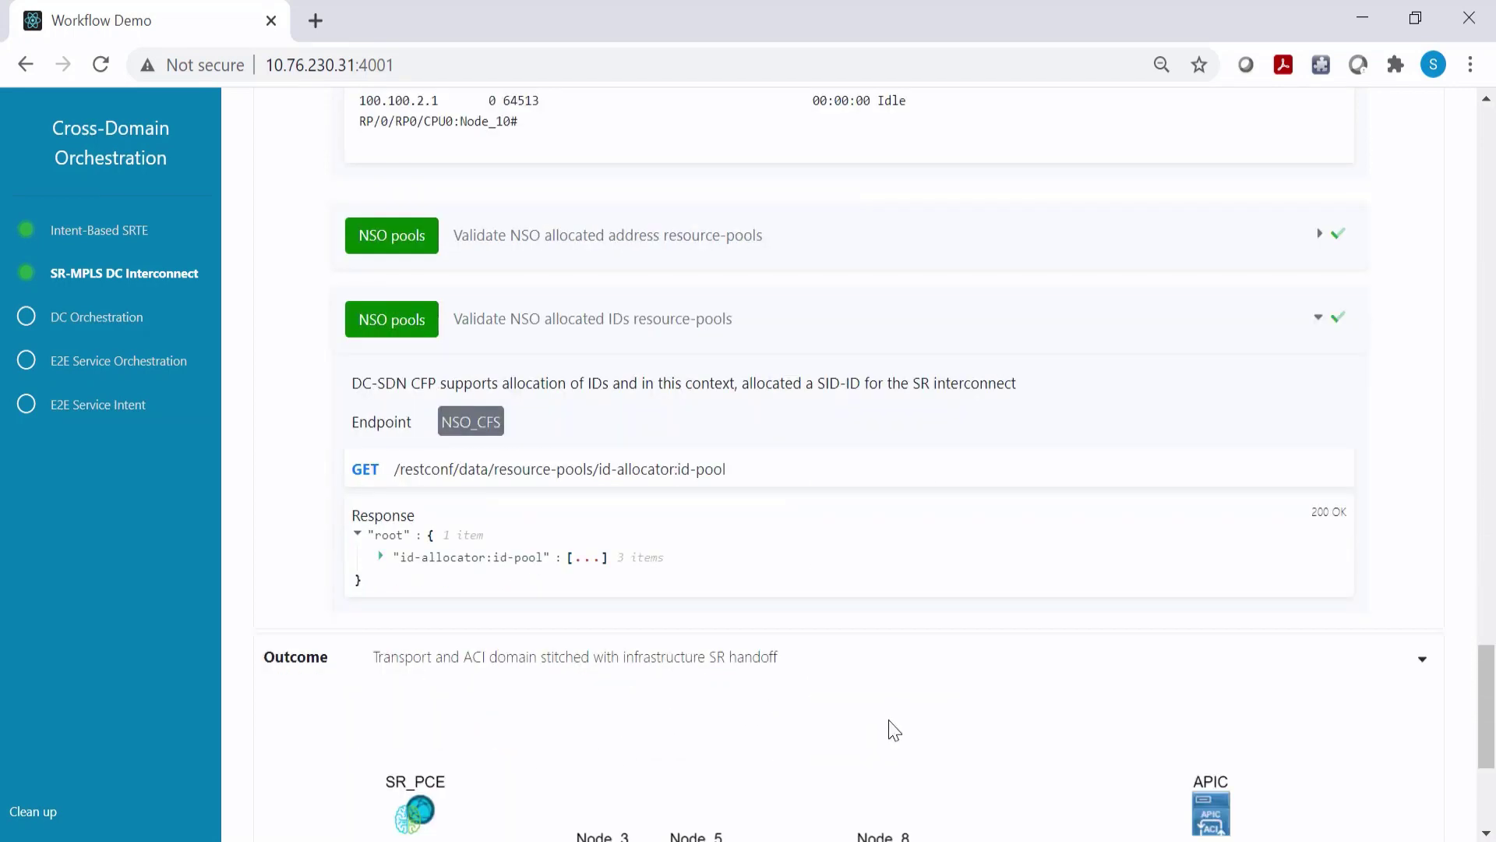
# Step: From Node_10 in the outcome topology, run "Validate EVPN and BGP_LU control plane state", check the neighbor states and close the results
pyautogui.scroll(-4, 889, 723)
pyautogui.click(978, 623)
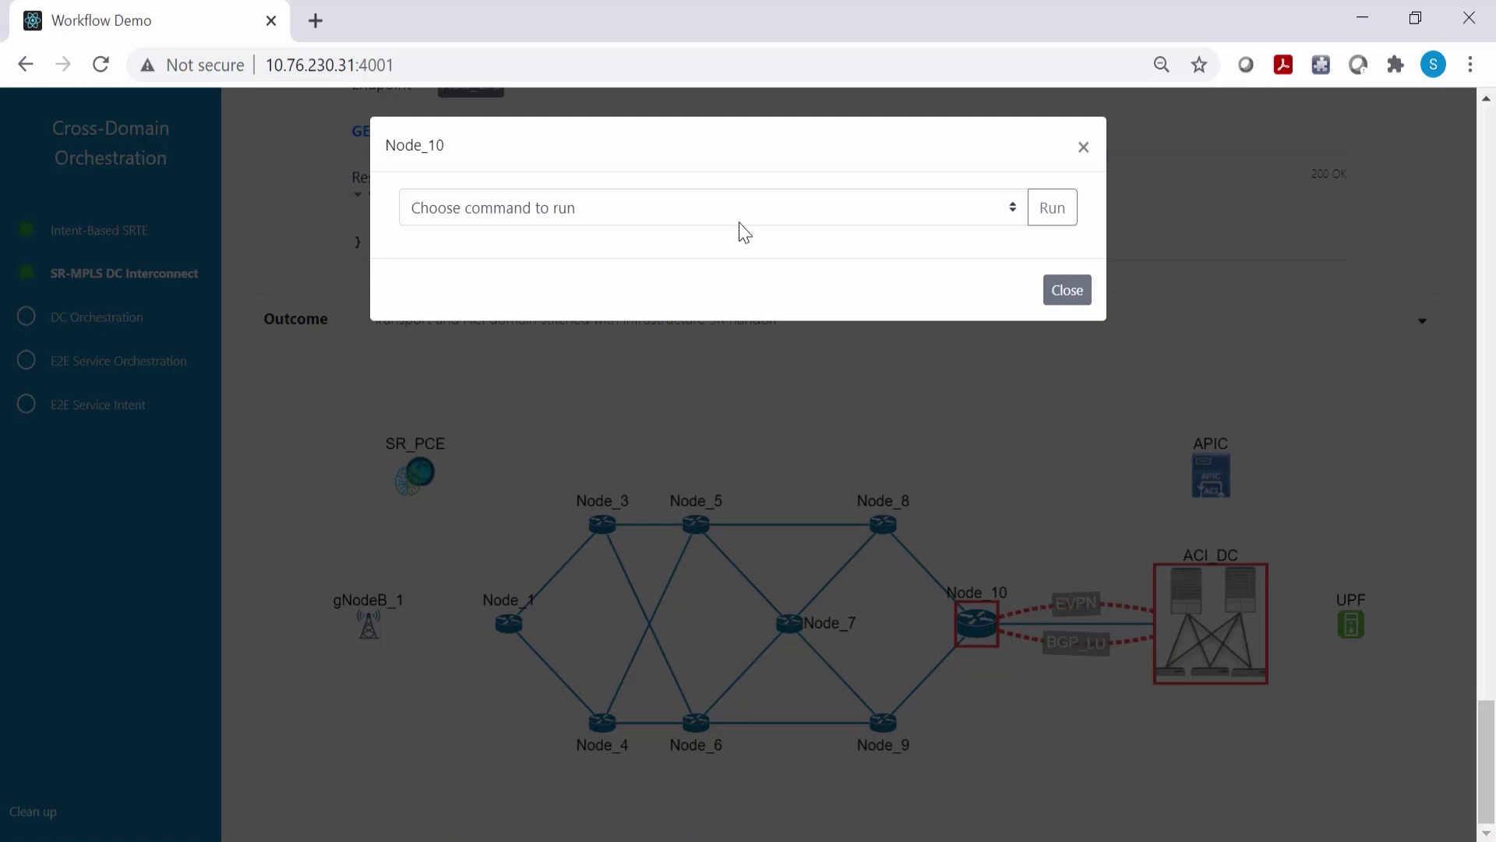
pyautogui.click(718, 201)
pyautogui.click(736, 269)
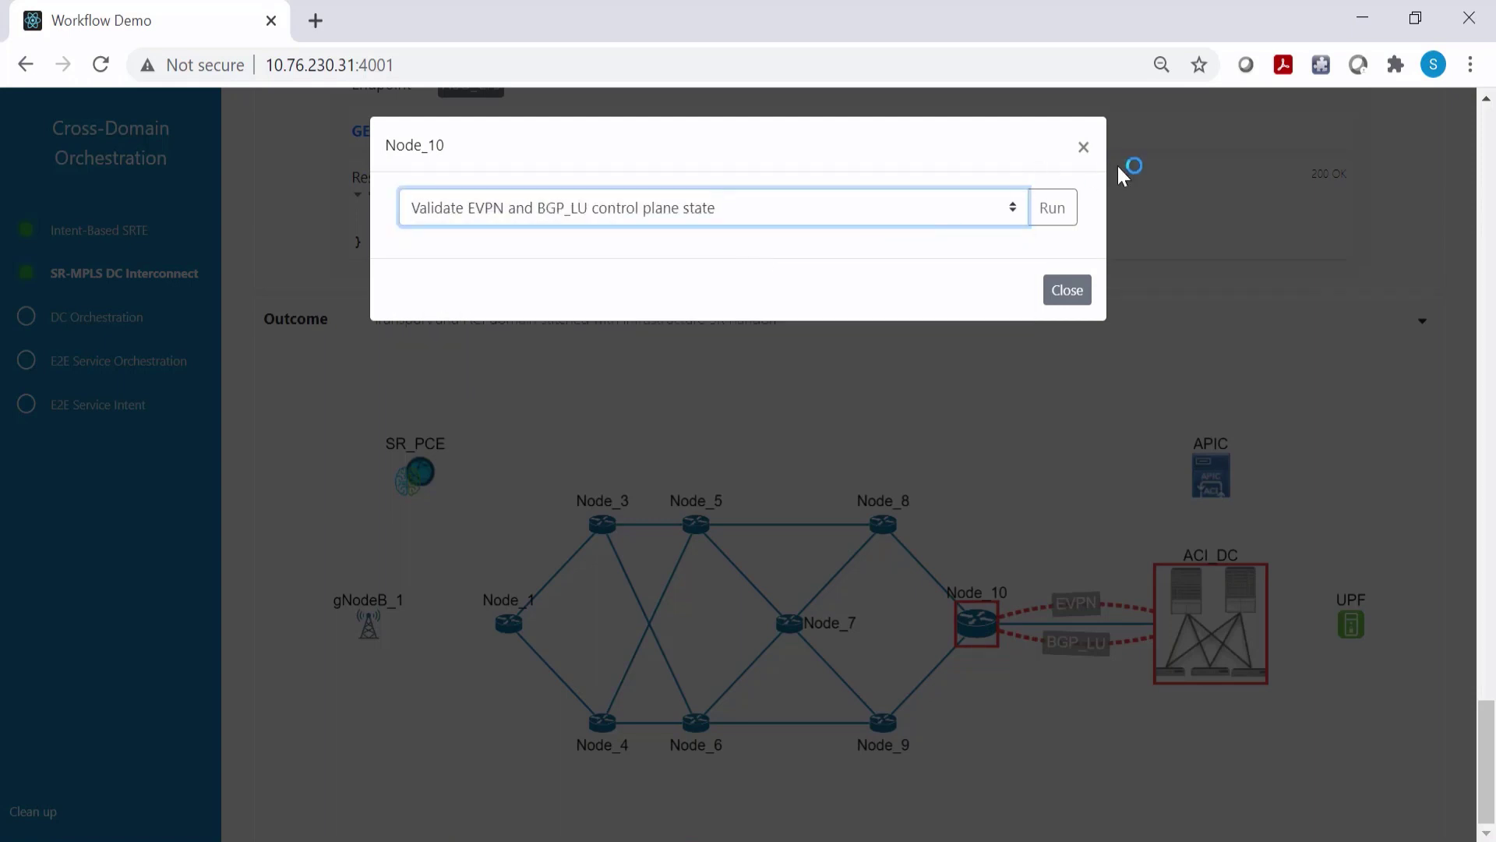
pyautogui.click(1048, 214)
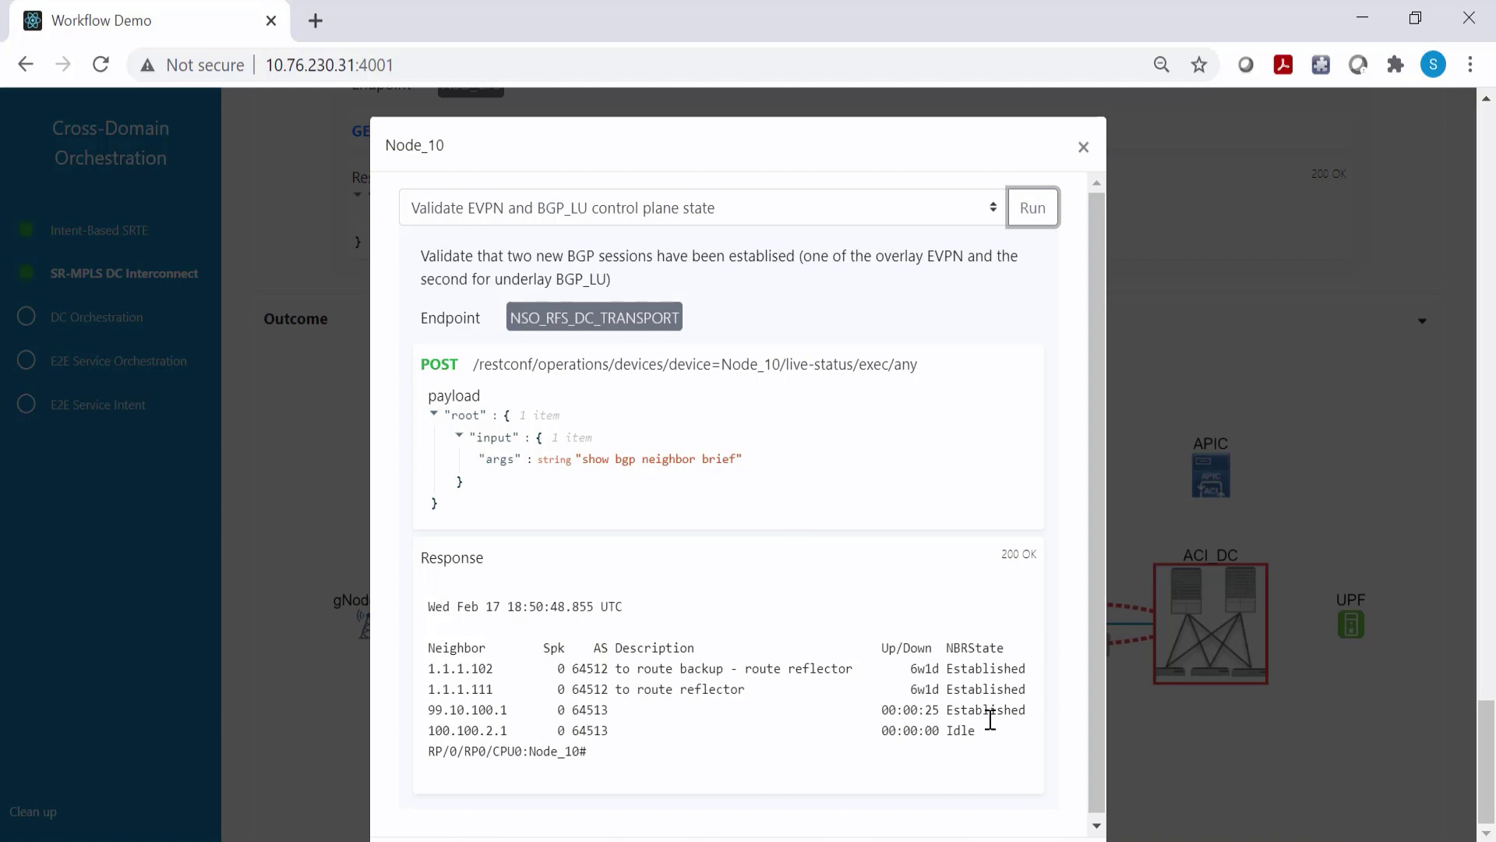
pyautogui.doubleClick(990, 718)
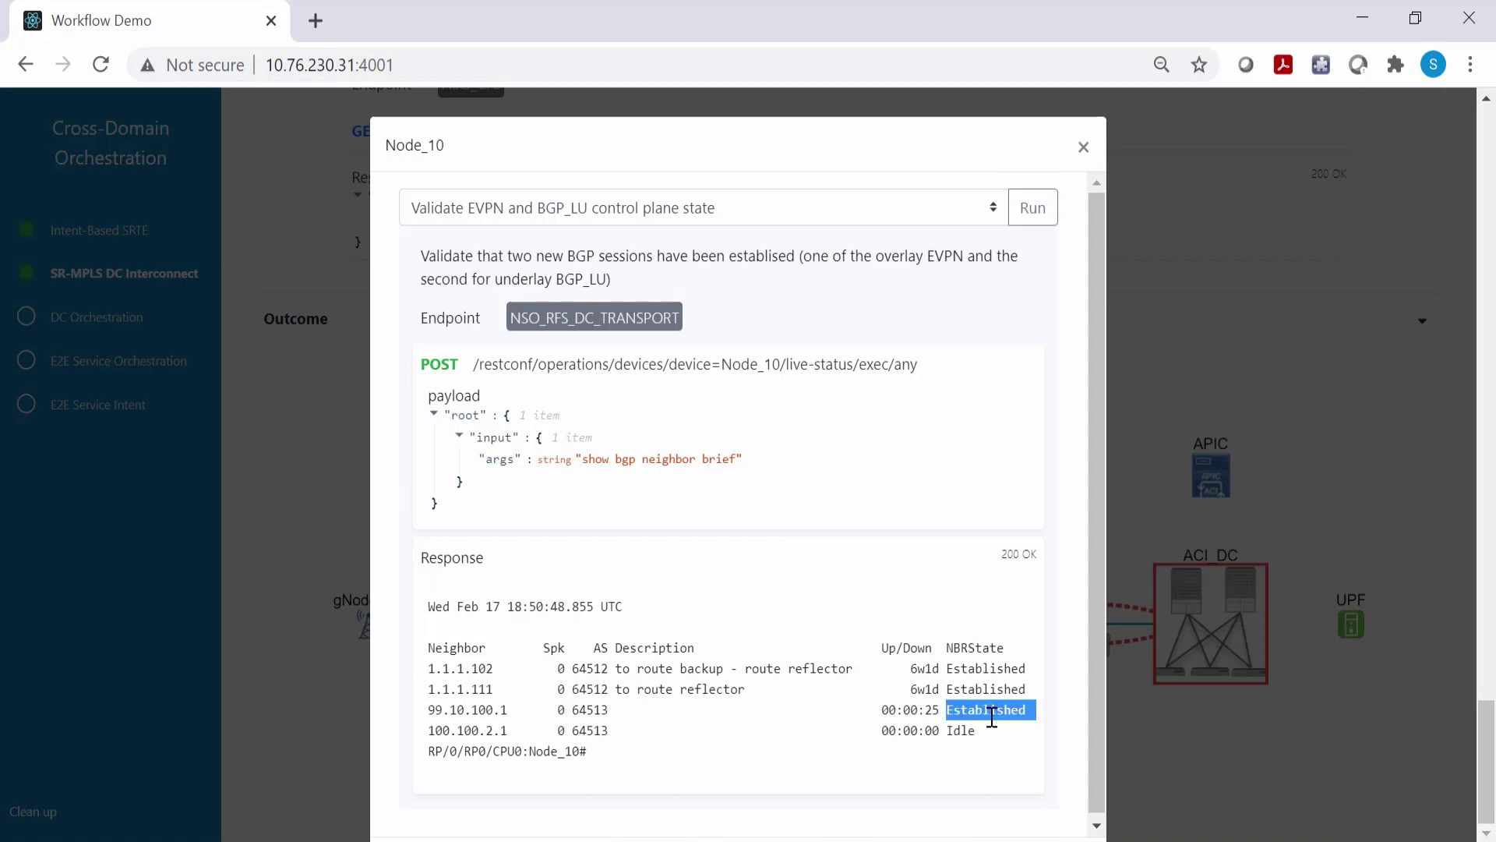
pyautogui.click(1085, 148)
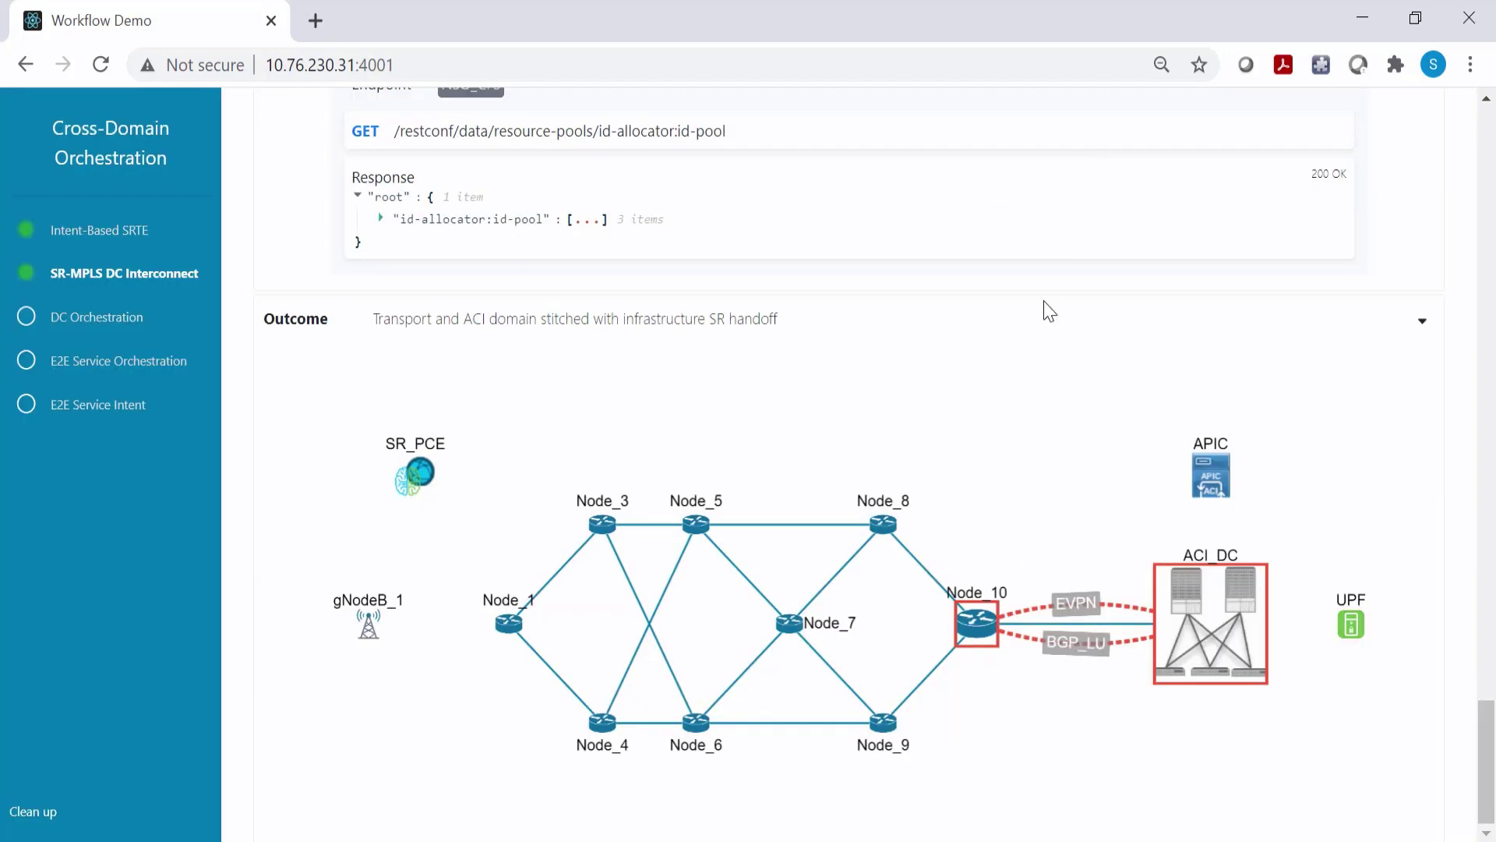
# Step: Reopen Node_10 and rerun the EVPN and BGP_LU control plane validation, highlighting the four BGP neighbor rows
pyautogui.click(982, 627)
pyautogui.click(851, 215)
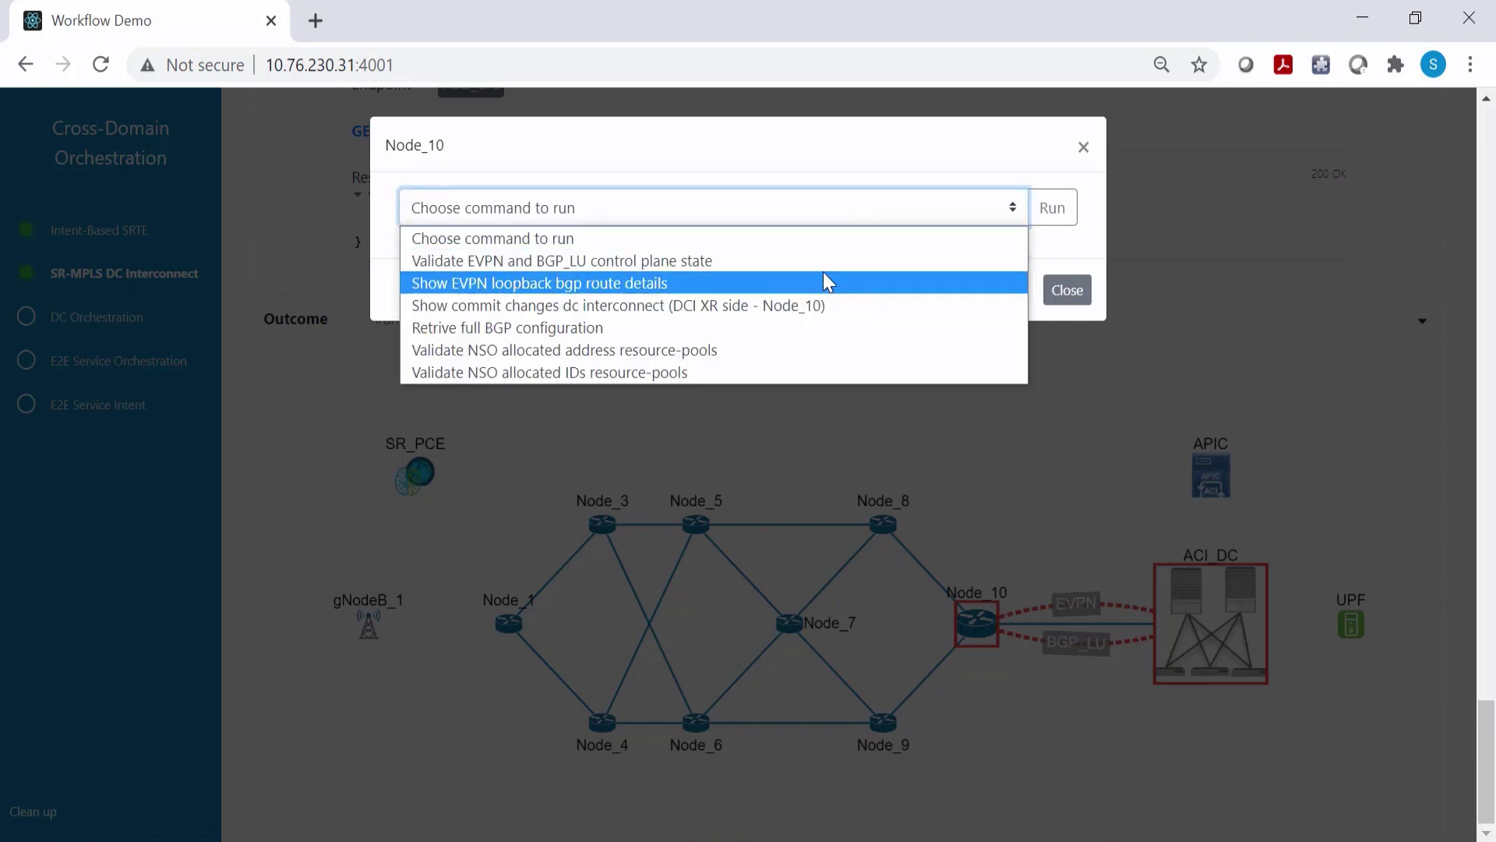
pyautogui.click(826, 261)
pyautogui.click(1060, 221)
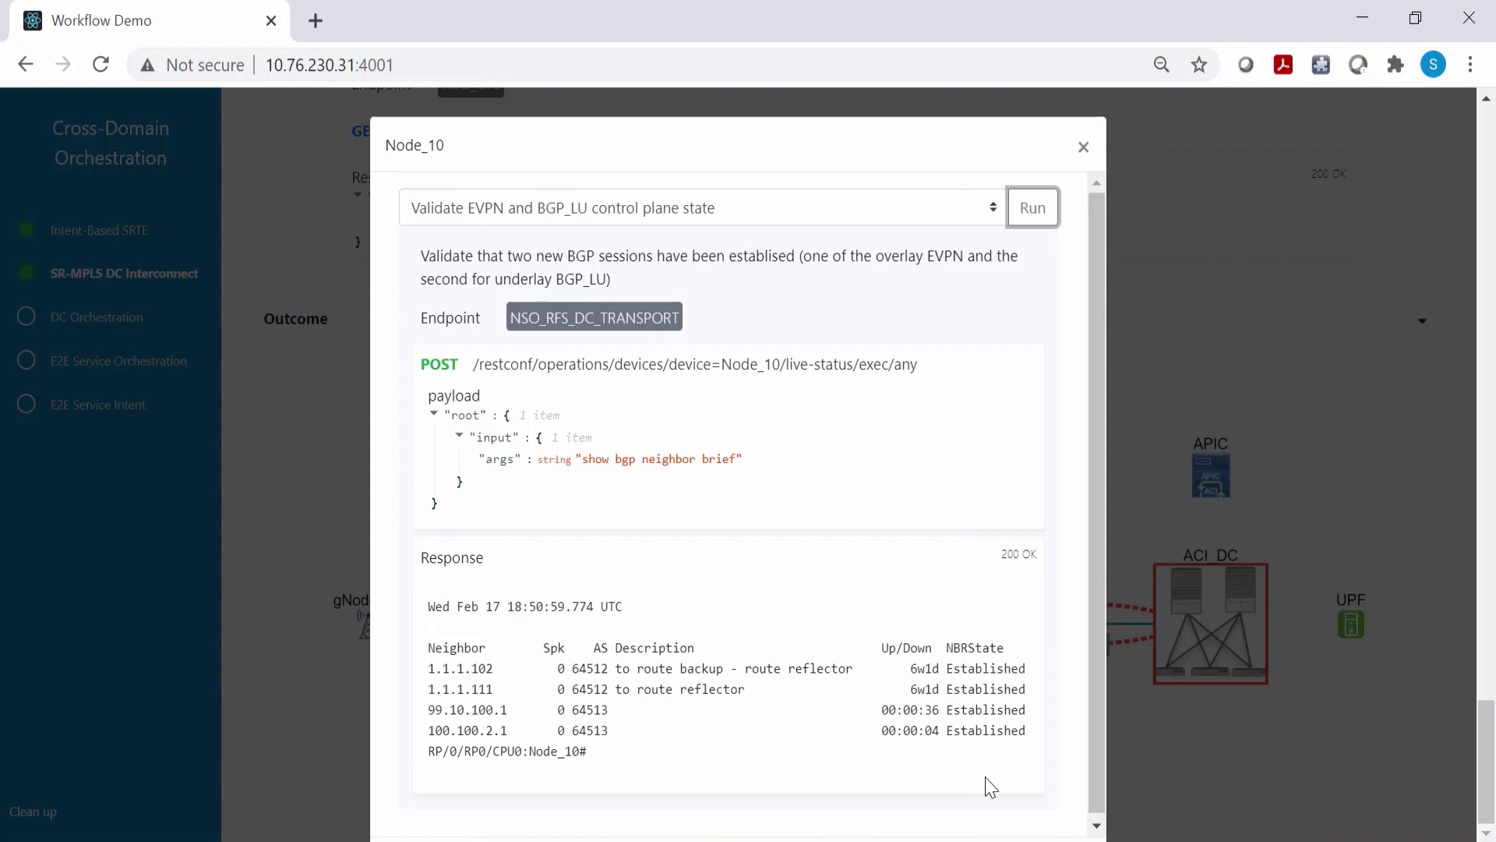
pyautogui.moveTo(1036, 747); pyautogui.dragTo(412, 677)
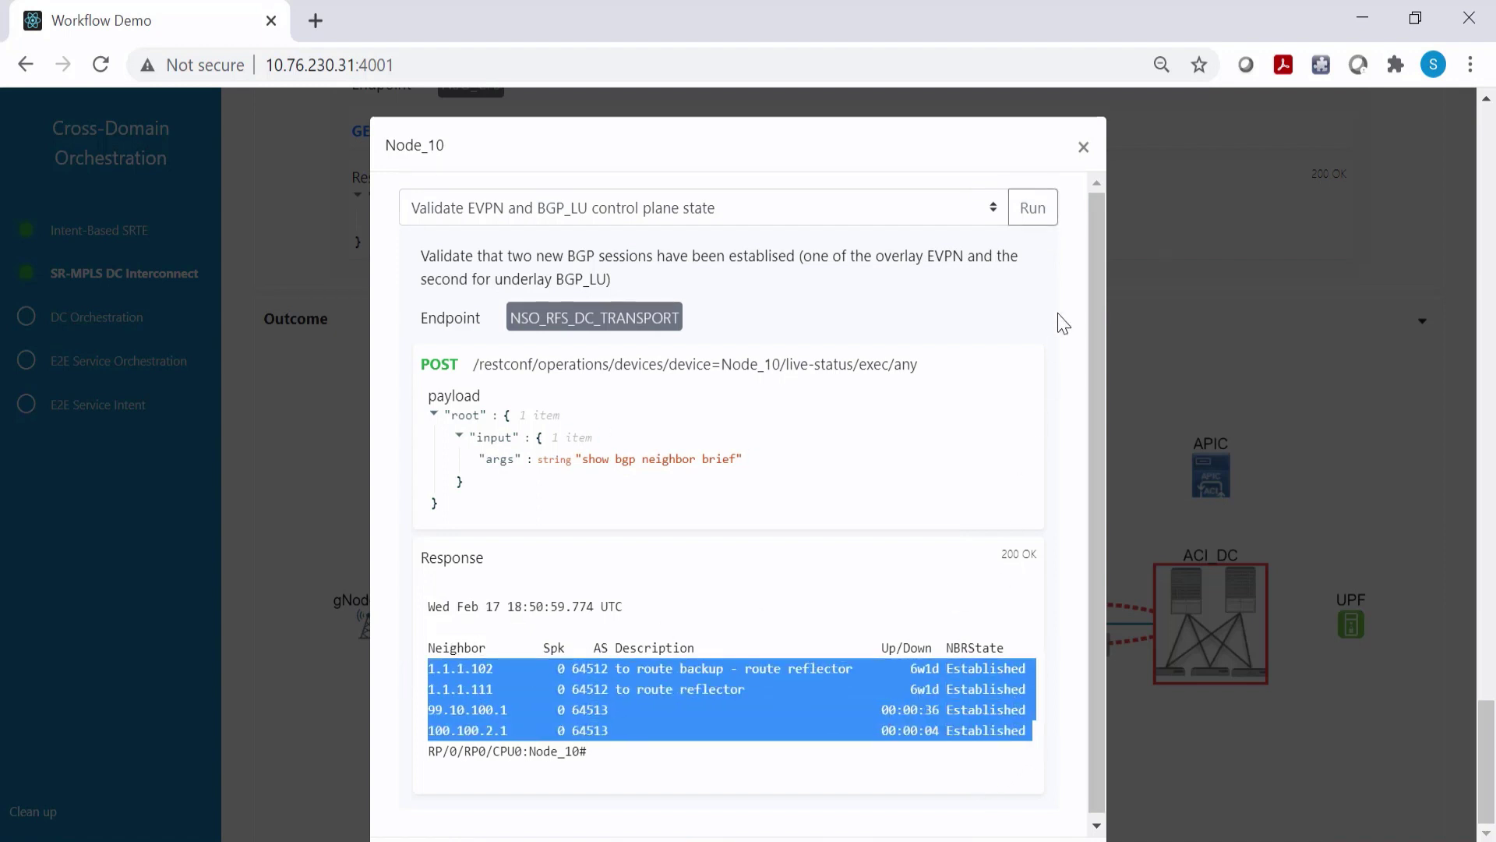
# Step: Close the Node_10 results and view the outcome diagram of the DC Orchestration stage
pyautogui.click(1085, 148)
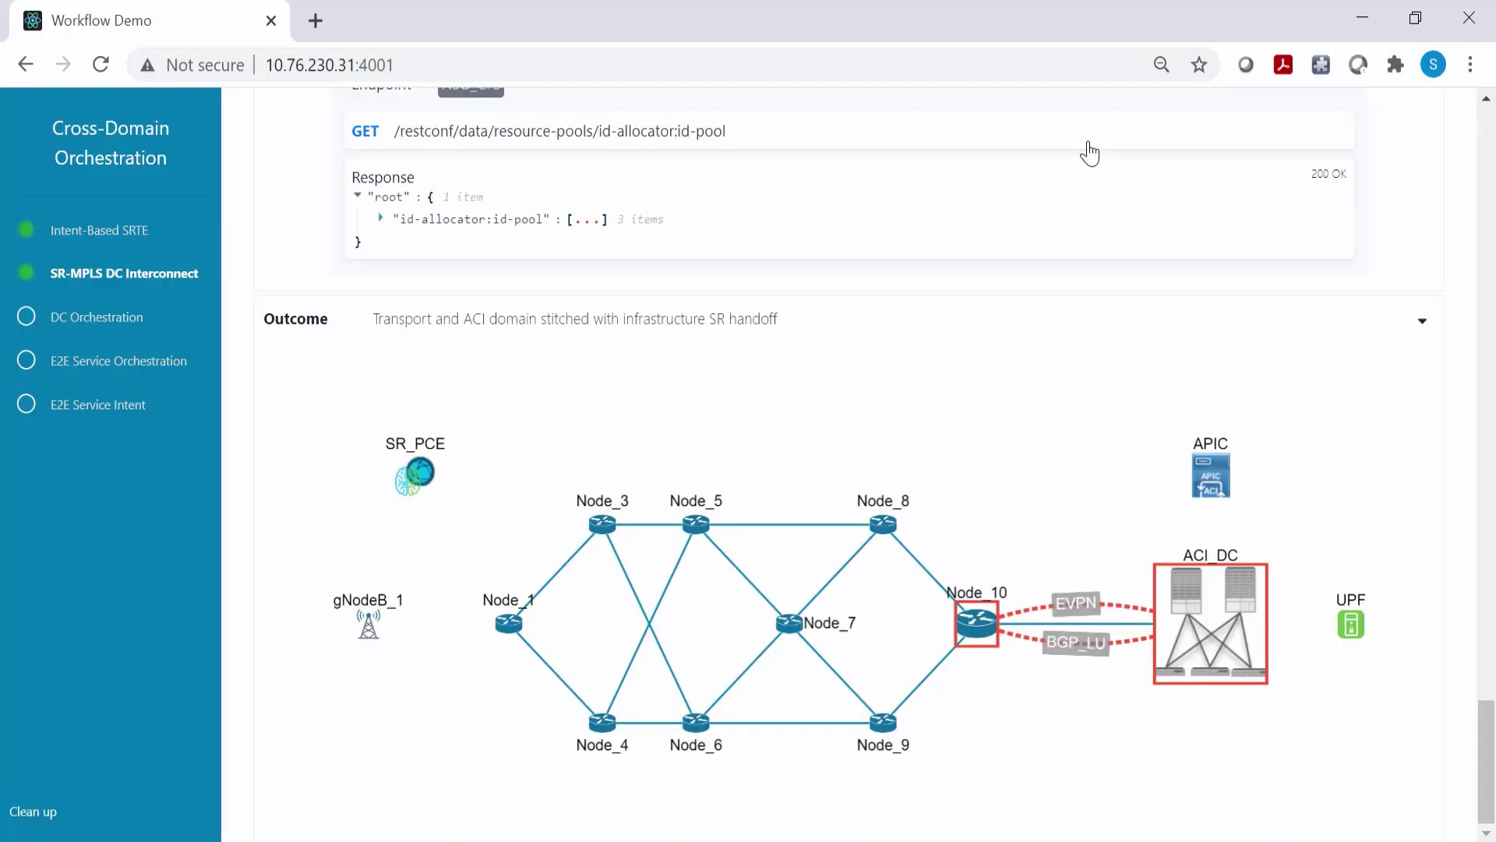
pyautogui.click(114, 321)
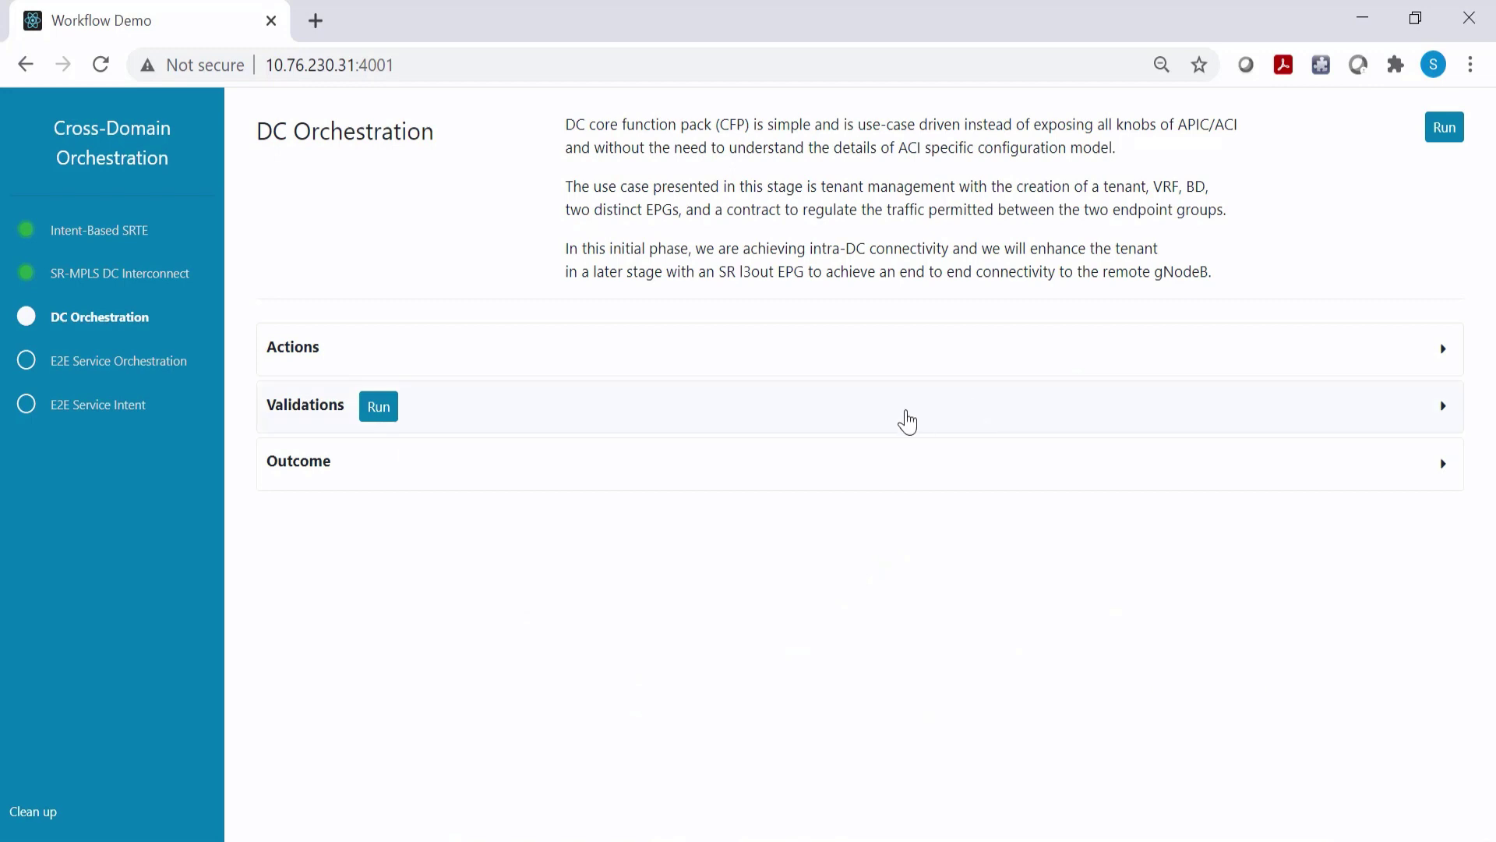
pyautogui.click(945, 466)
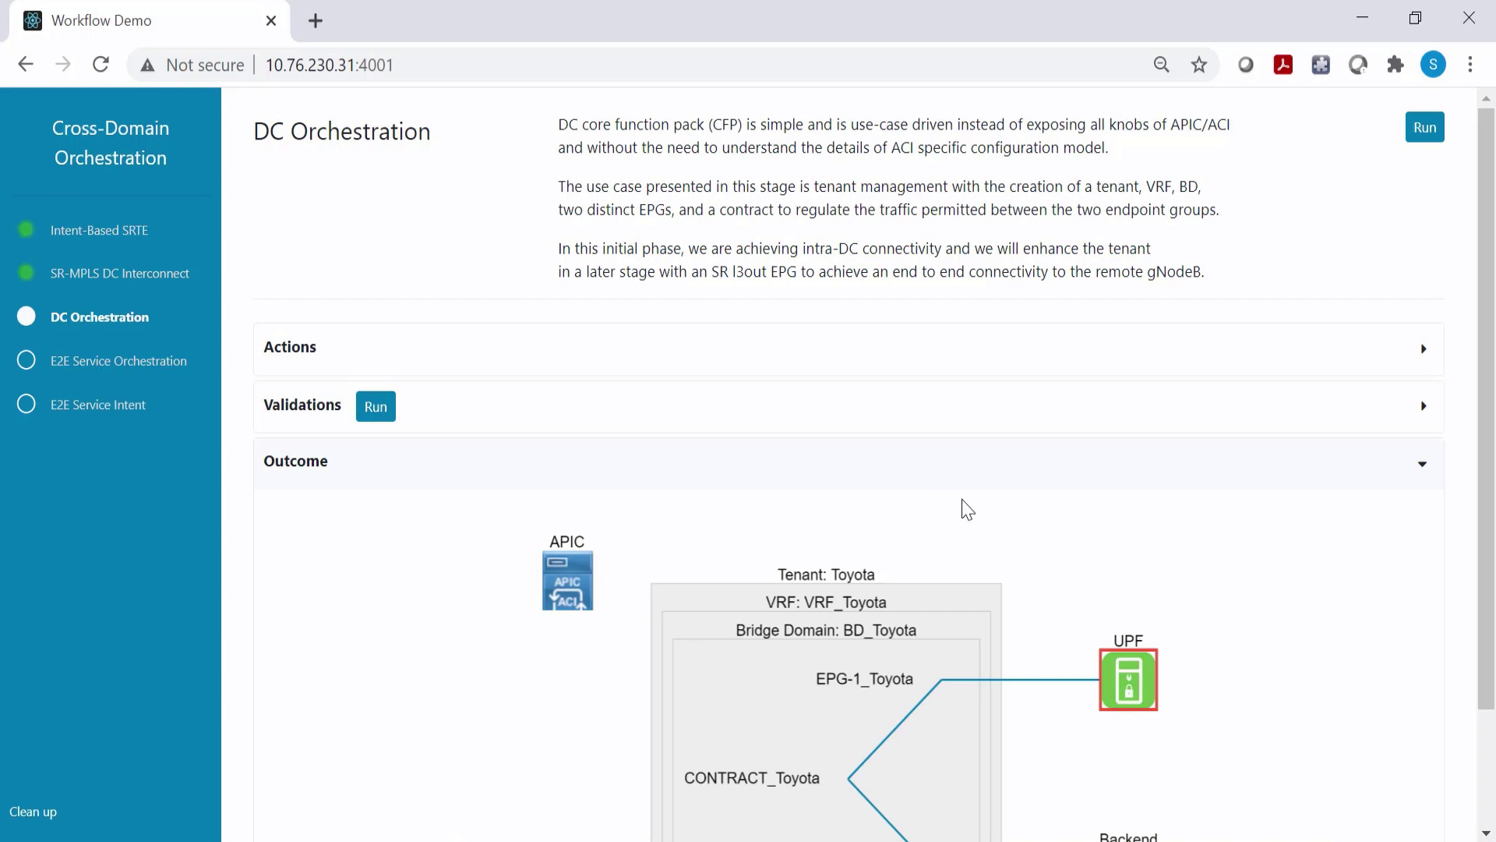
pyautogui.scroll(-2, 951, 537)
pyautogui.click(897, 429)
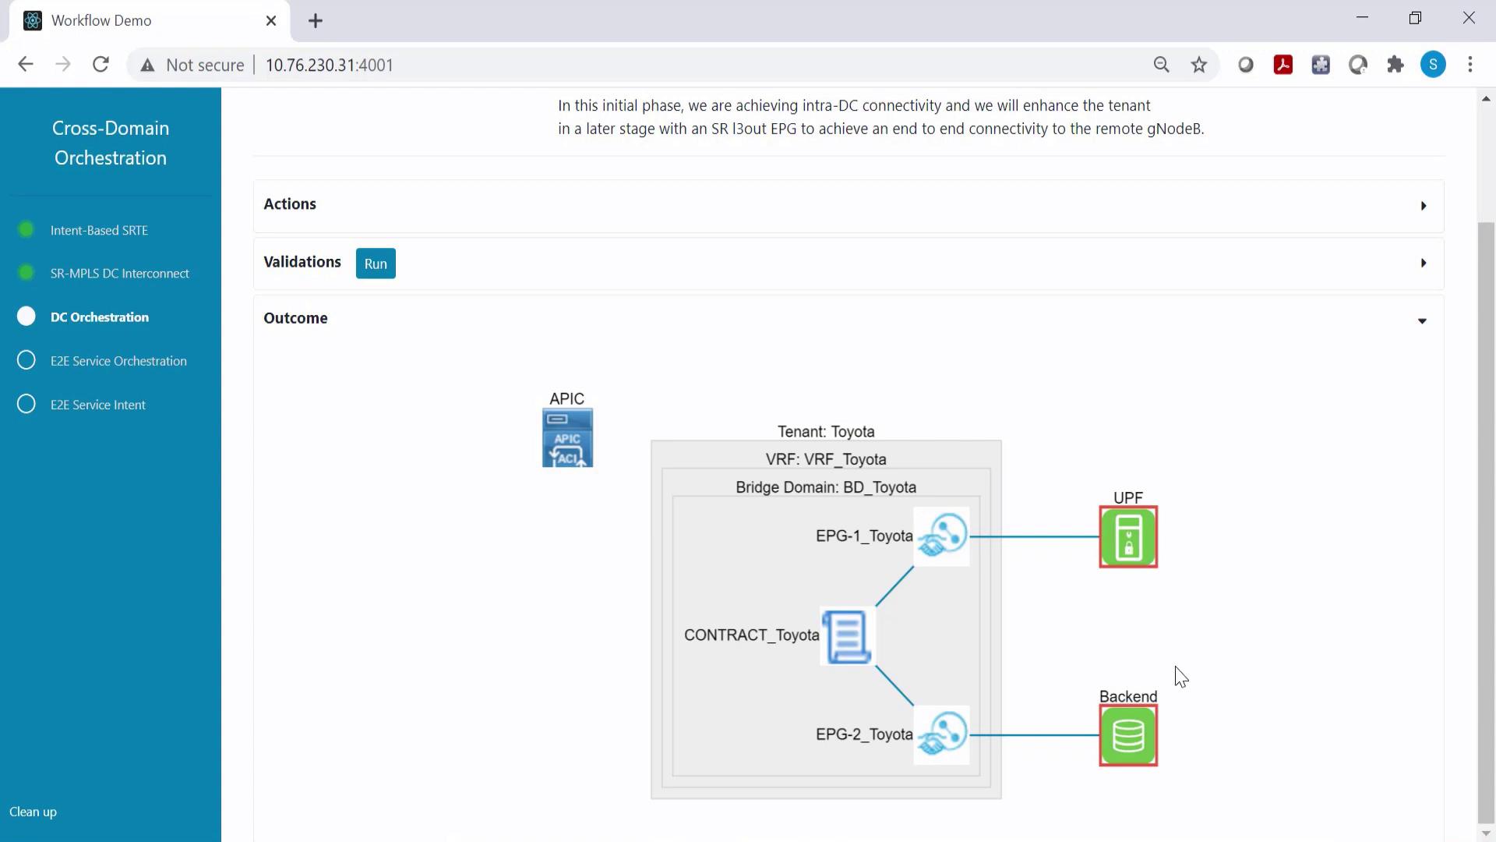
# Step: Check the existing tenant list in APIC, return to the Workflow Demo and run the DC Orchestration stage
pyautogui.scroll(2, 1181, 643)
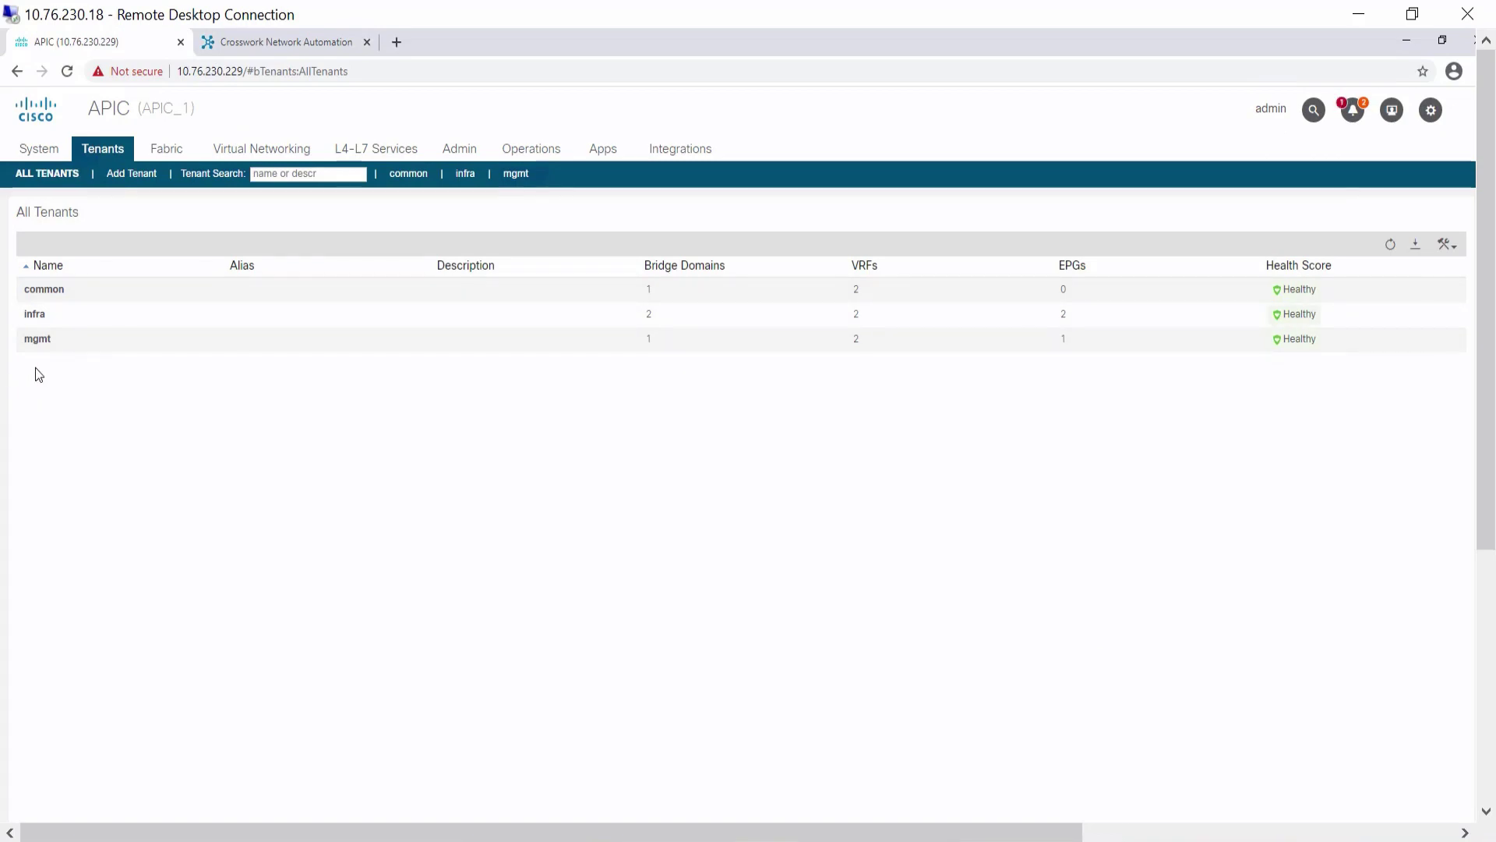
pyautogui.hotkey('alt', 'Tab')
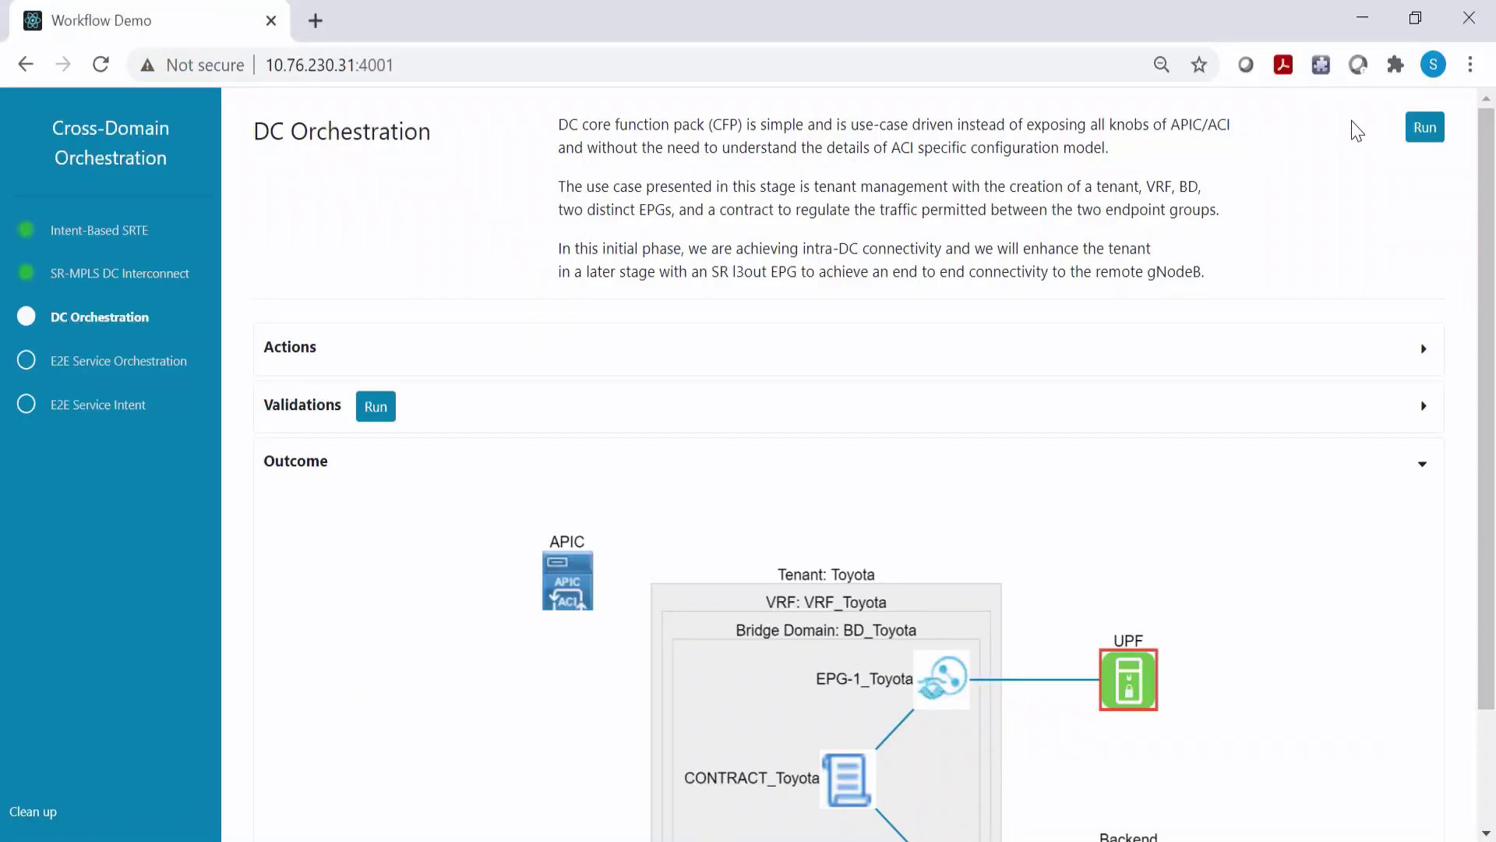
pyautogui.click(1428, 129)
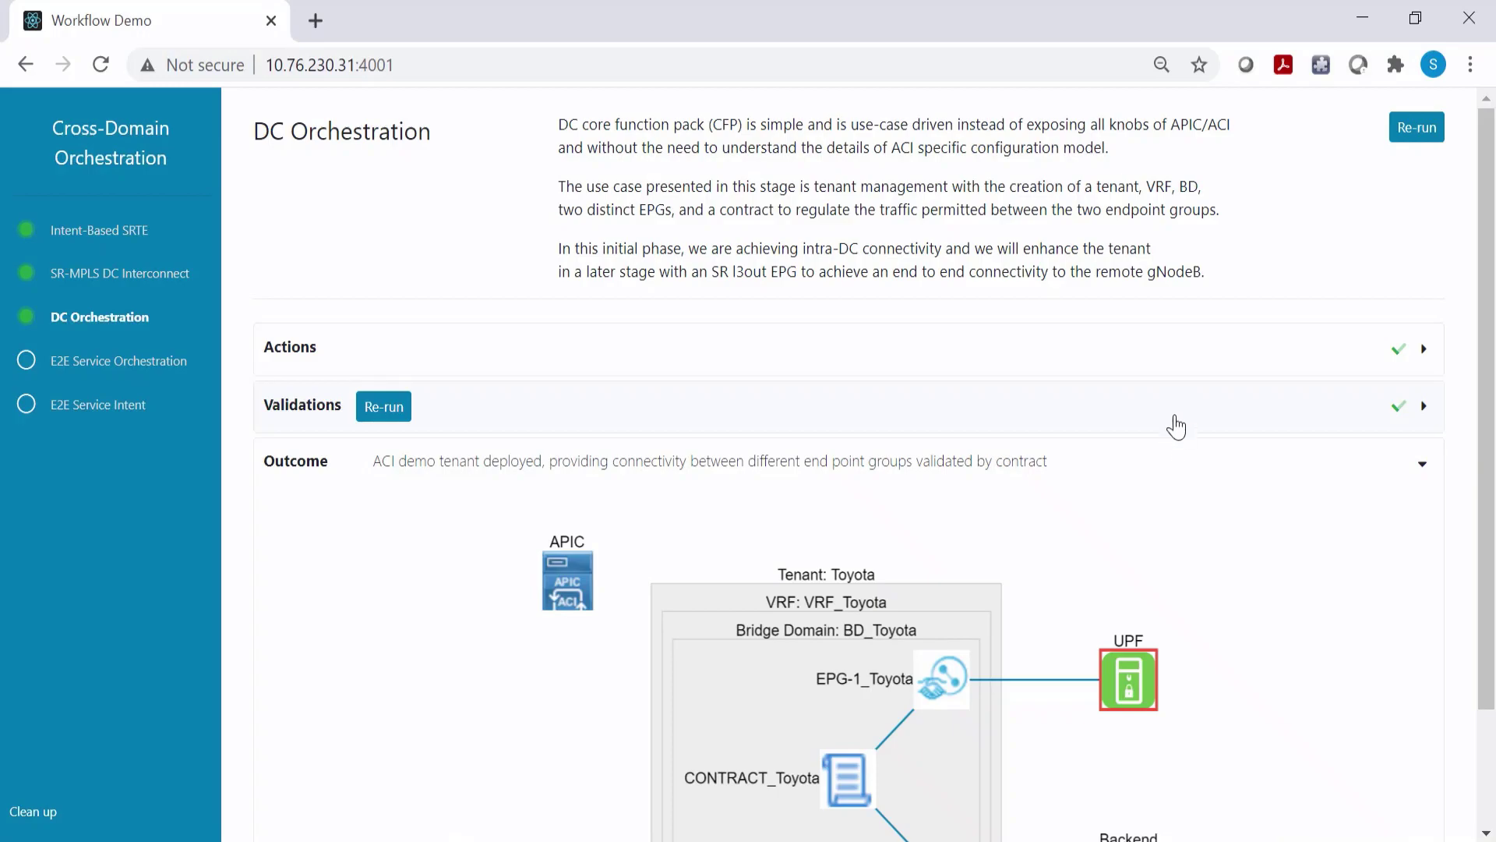
pyautogui.scroll(-2, 1178, 436)
# Step: Check the Toyota tenant in APIC's tenant list and review the DC Orchestration validations in the Workflow Demo
pyautogui.hotkey('alt', 'Tab')
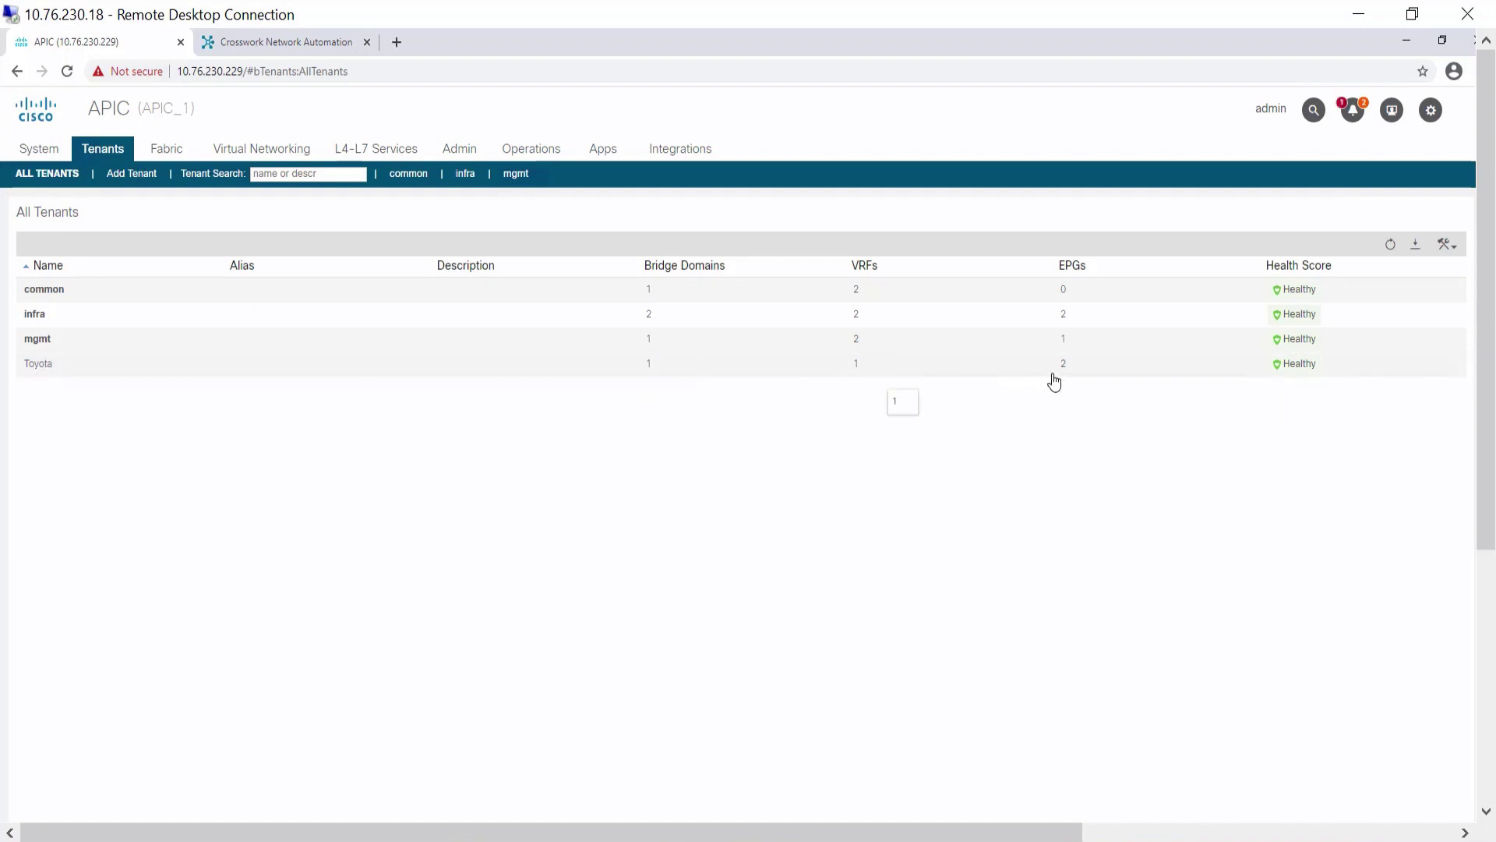
pyautogui.hotkey('alt', 'Tab')
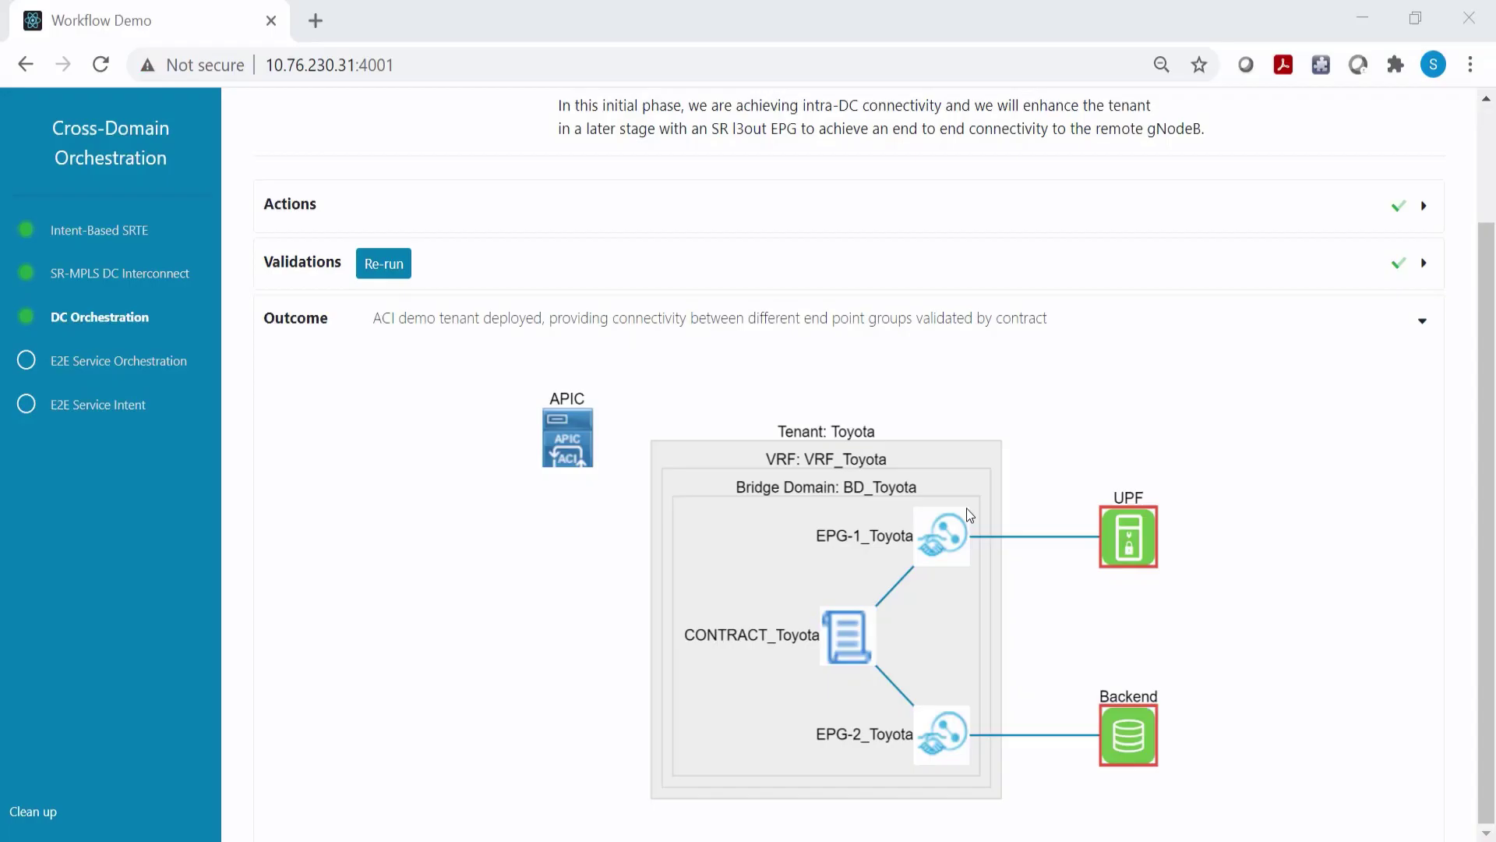
pyautogui.click(689, 287)
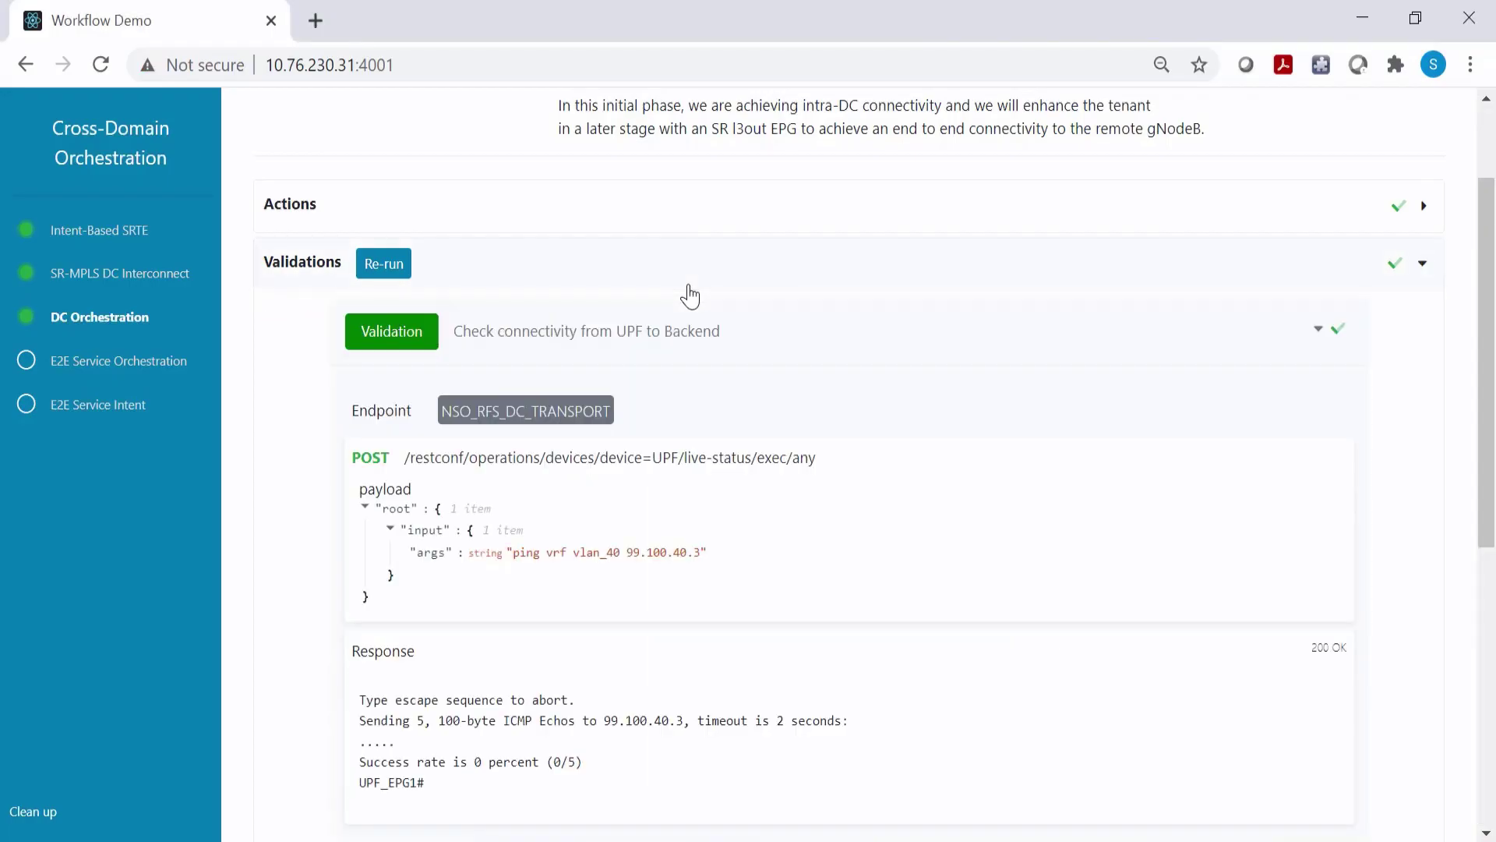
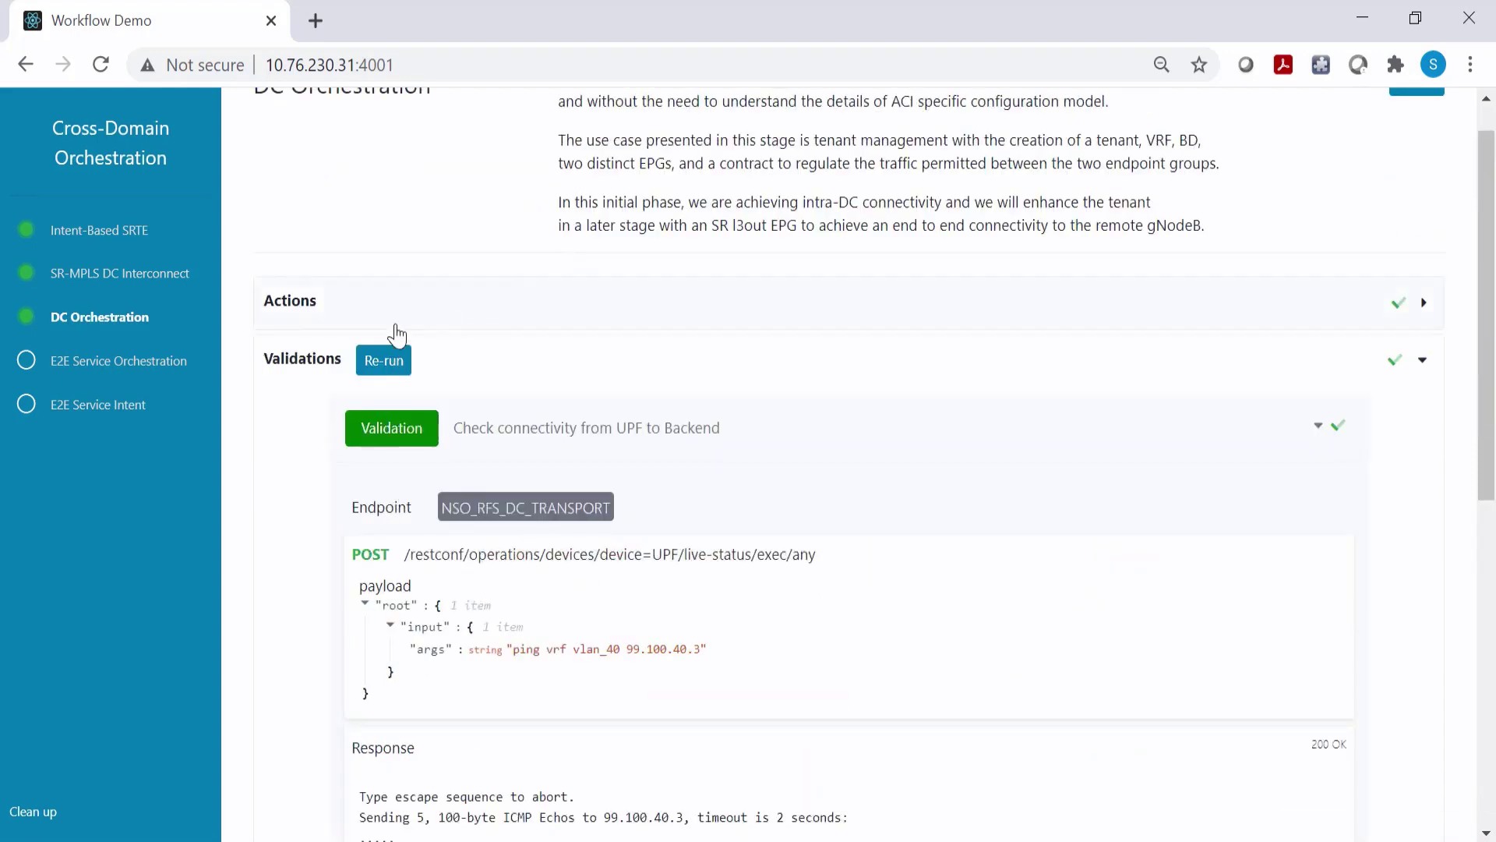
# Step: Open the E2E Service Orchestration stage and examine the L3VPN overlay topology in its outcome
pyautogui.click(171, 365)
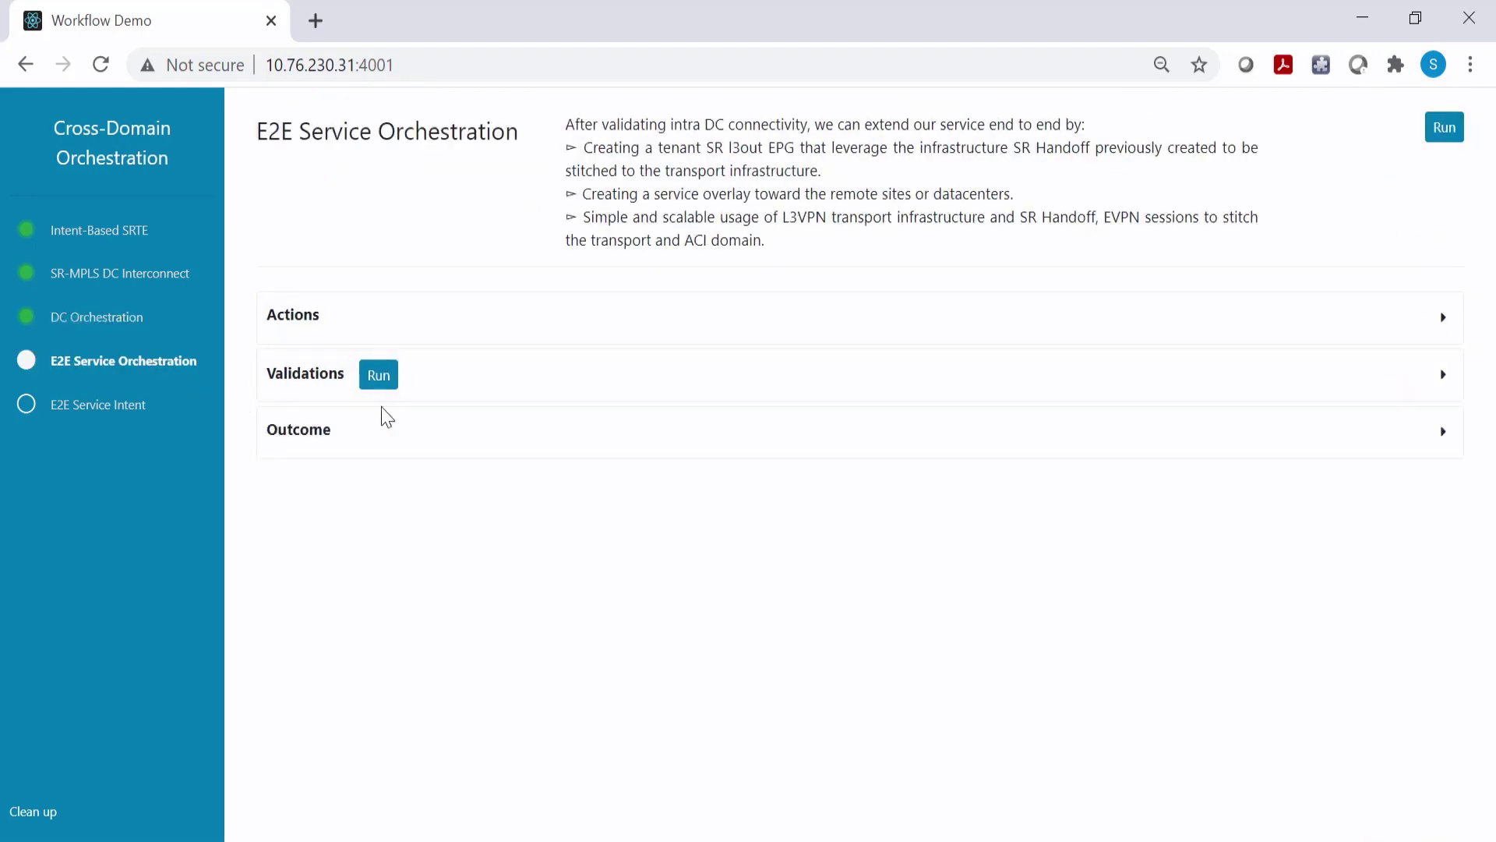
pyautogui.click(629, 435)
pyautogui.scroll(-2, 701, 506)
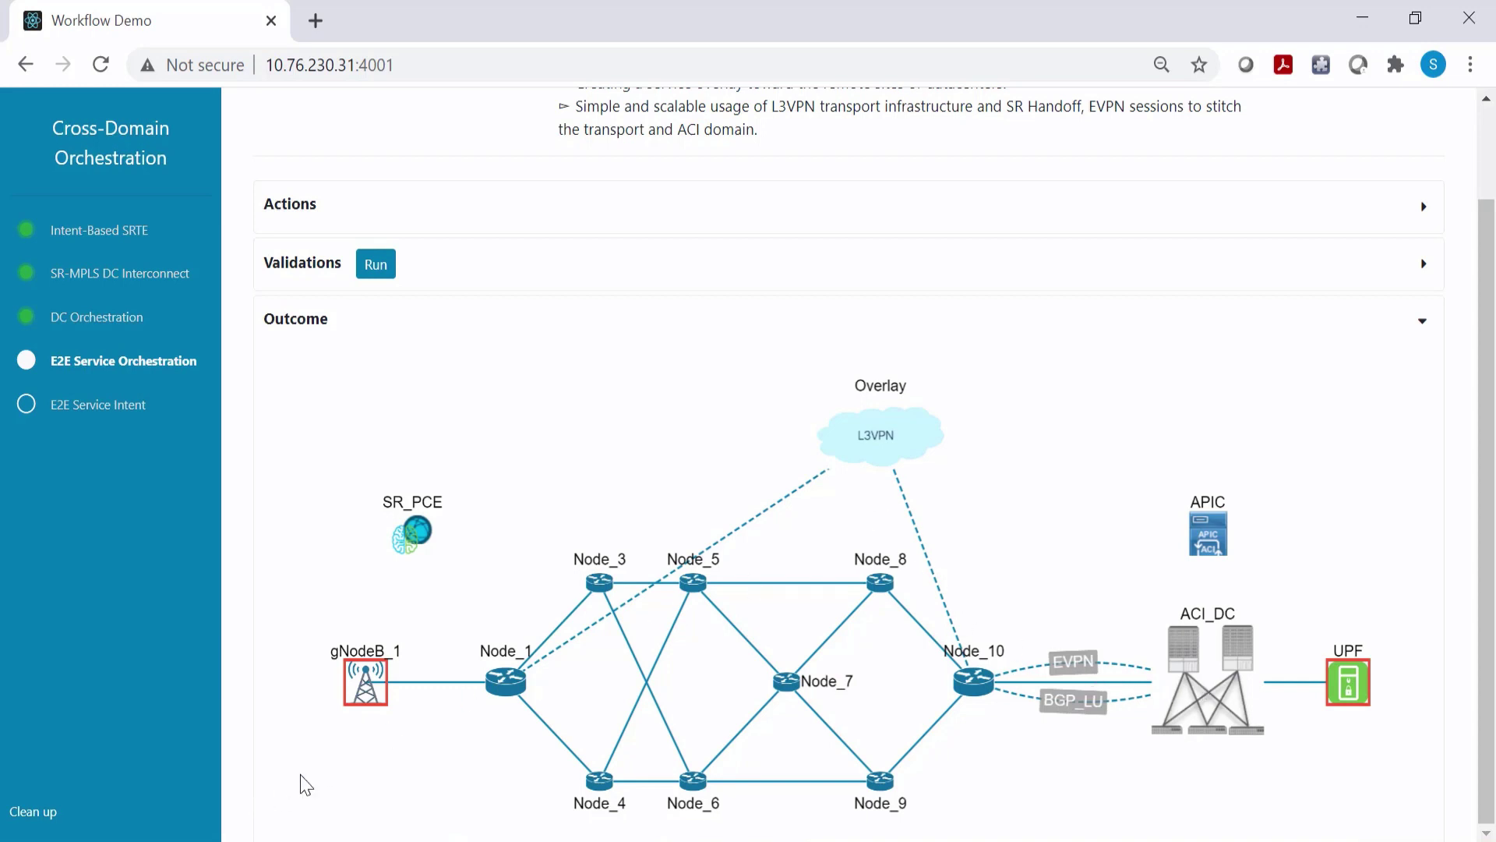
pyautogui.scroll(2, 632, 641)
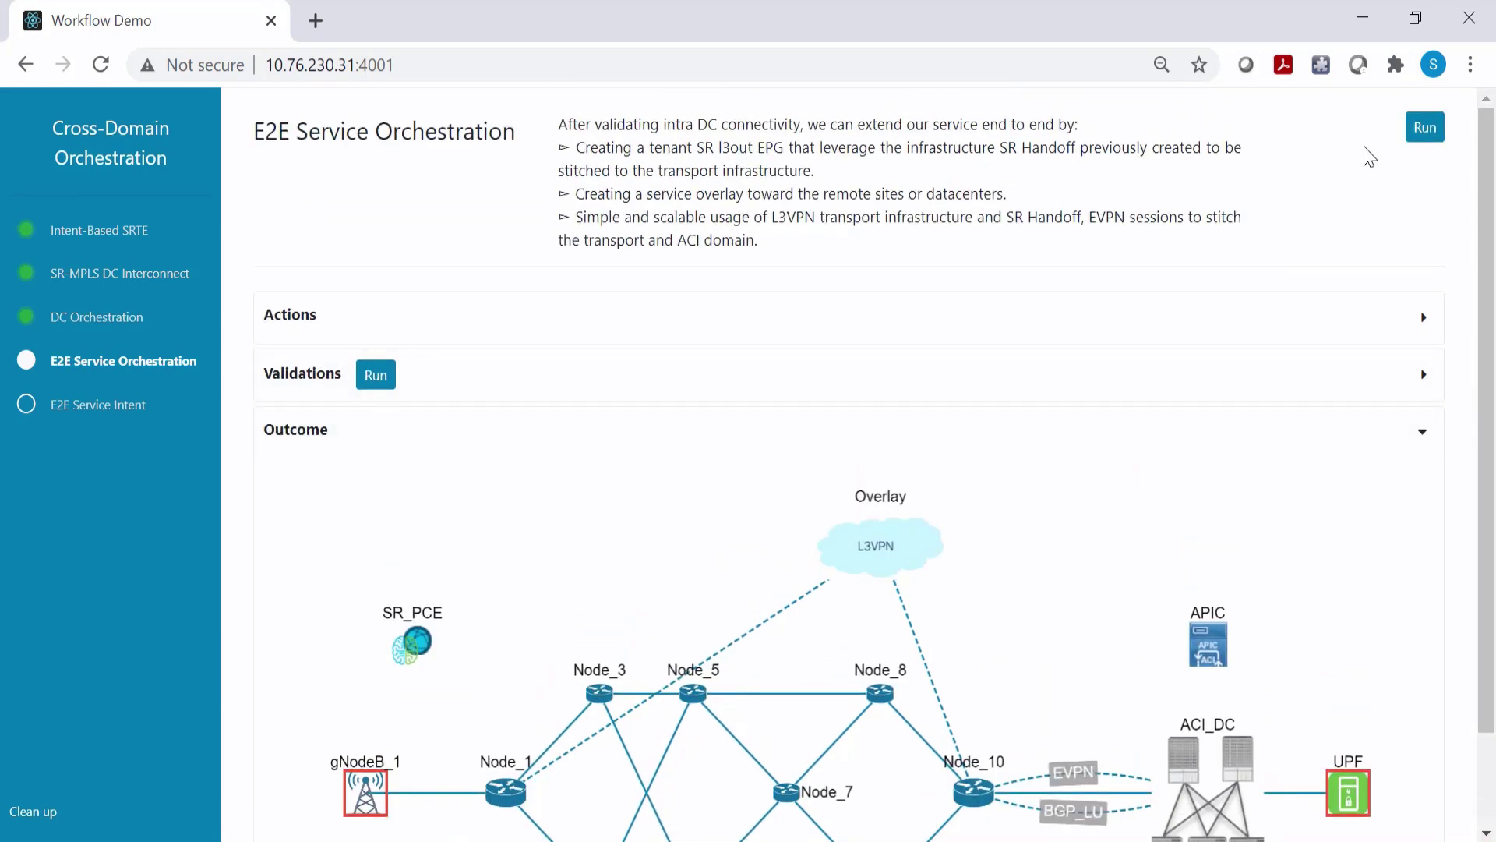
# Step: Run the E2E Service Orchestration stage and follow the progress of its actions
pyautogui.click(1438, 128)
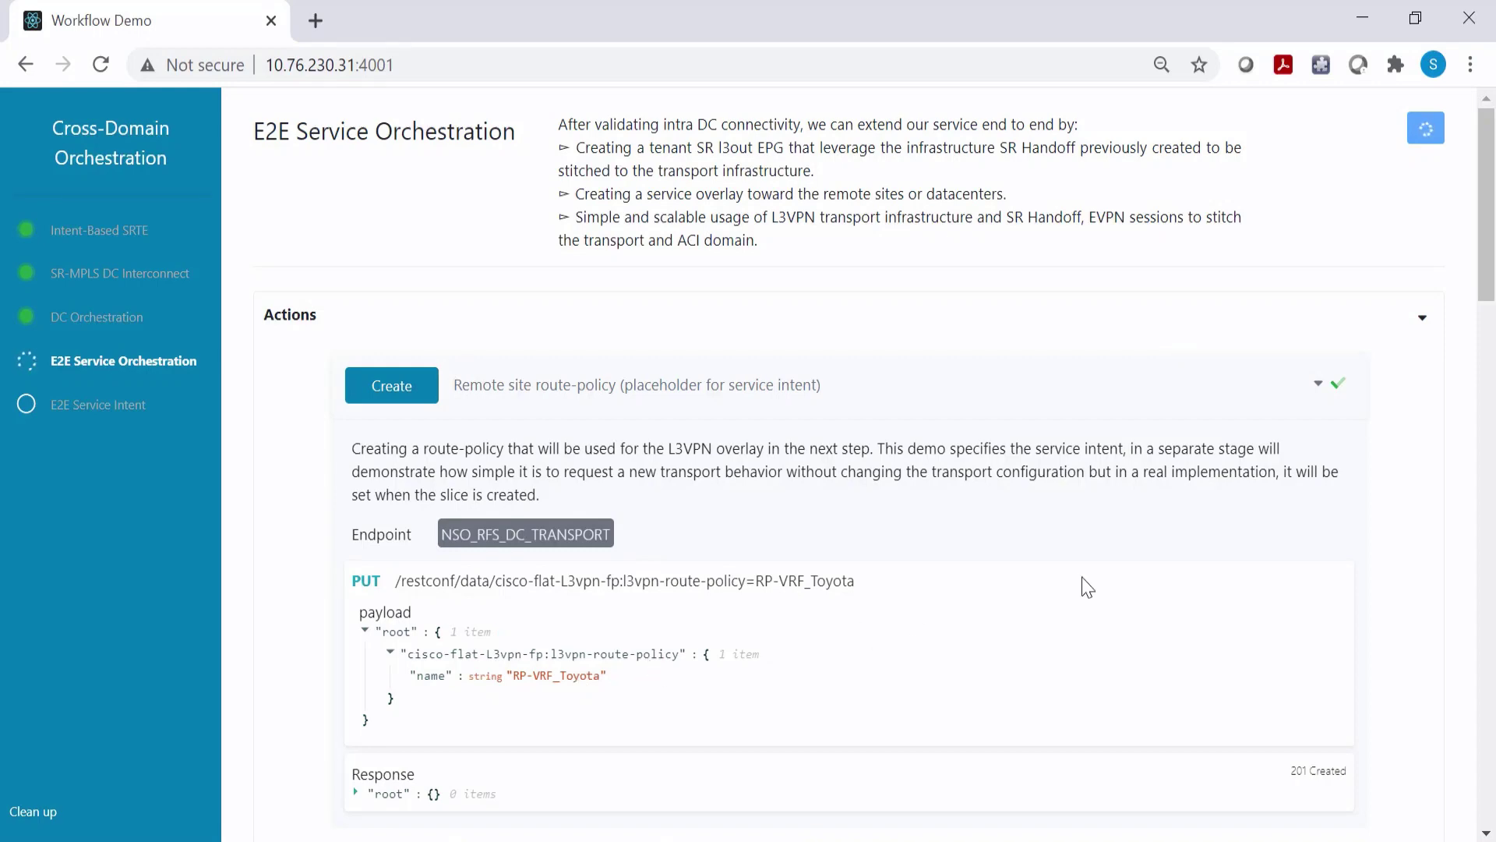
pyautogui.scroll(-6, 1082, 588)
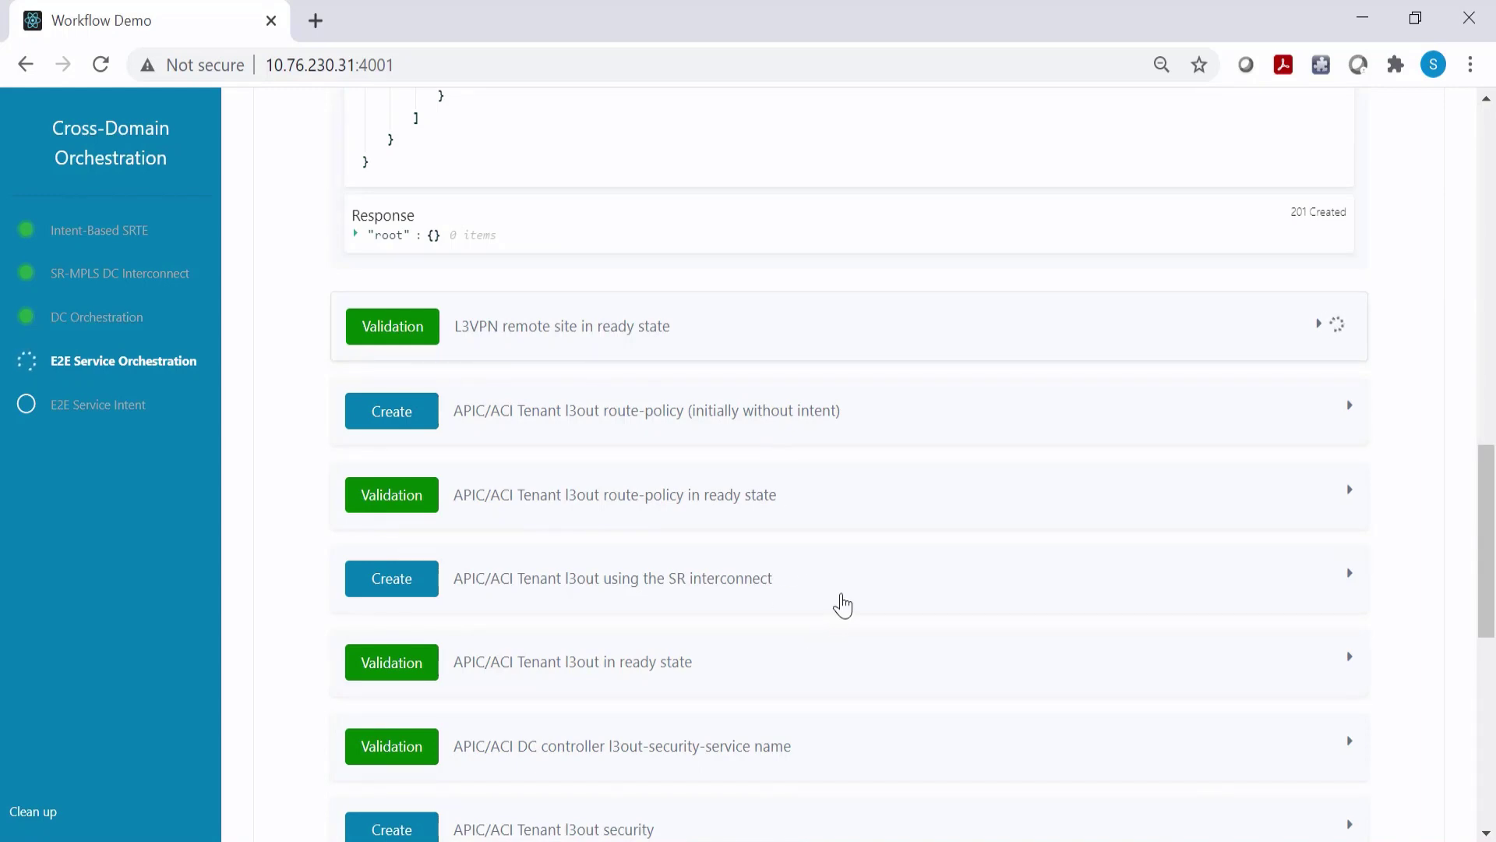
pyautogui.click(831, 683)
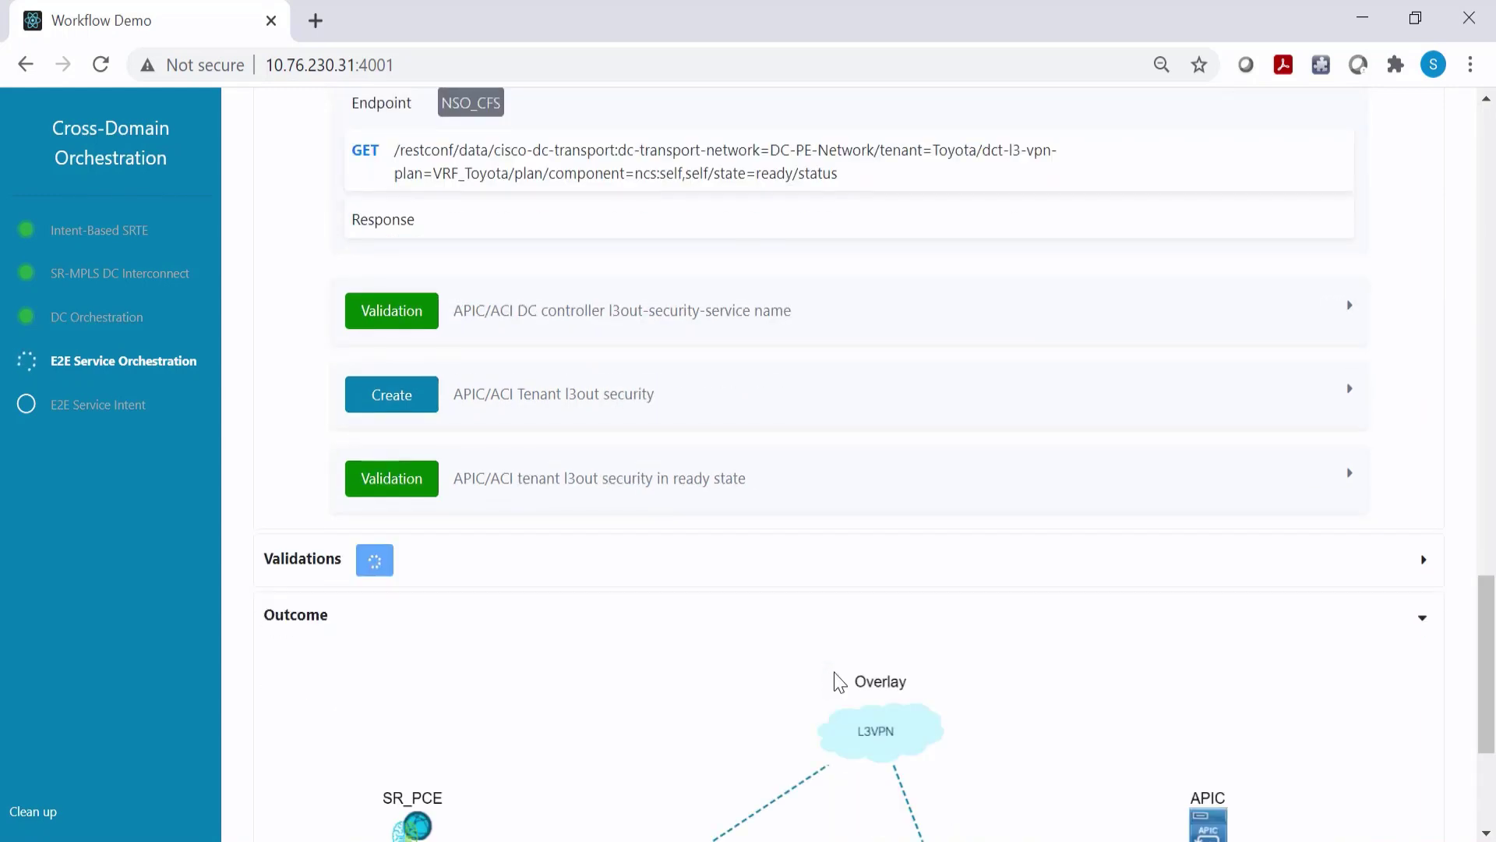
pyautogui.scroll(1, 1149, 400)
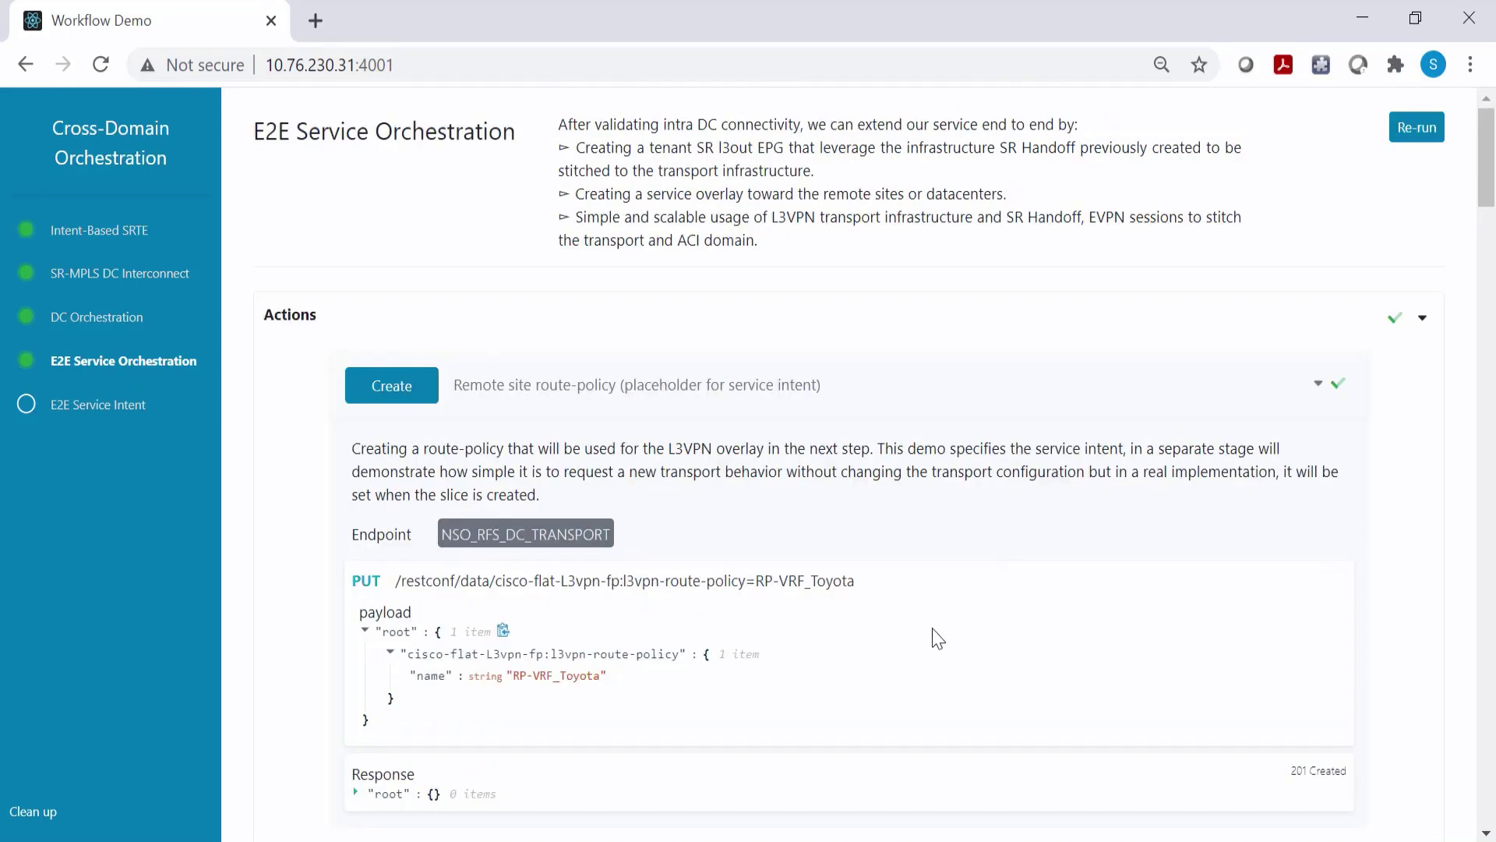
# Step: Review the completed actions, expanding the ready-state validations for the L3VPN remote site and the APIC/ACI Tenant l3out route-policy
pyautogui.scroll(-8, 946, 638)
pyautogui.scroll(-8, 951, 640)
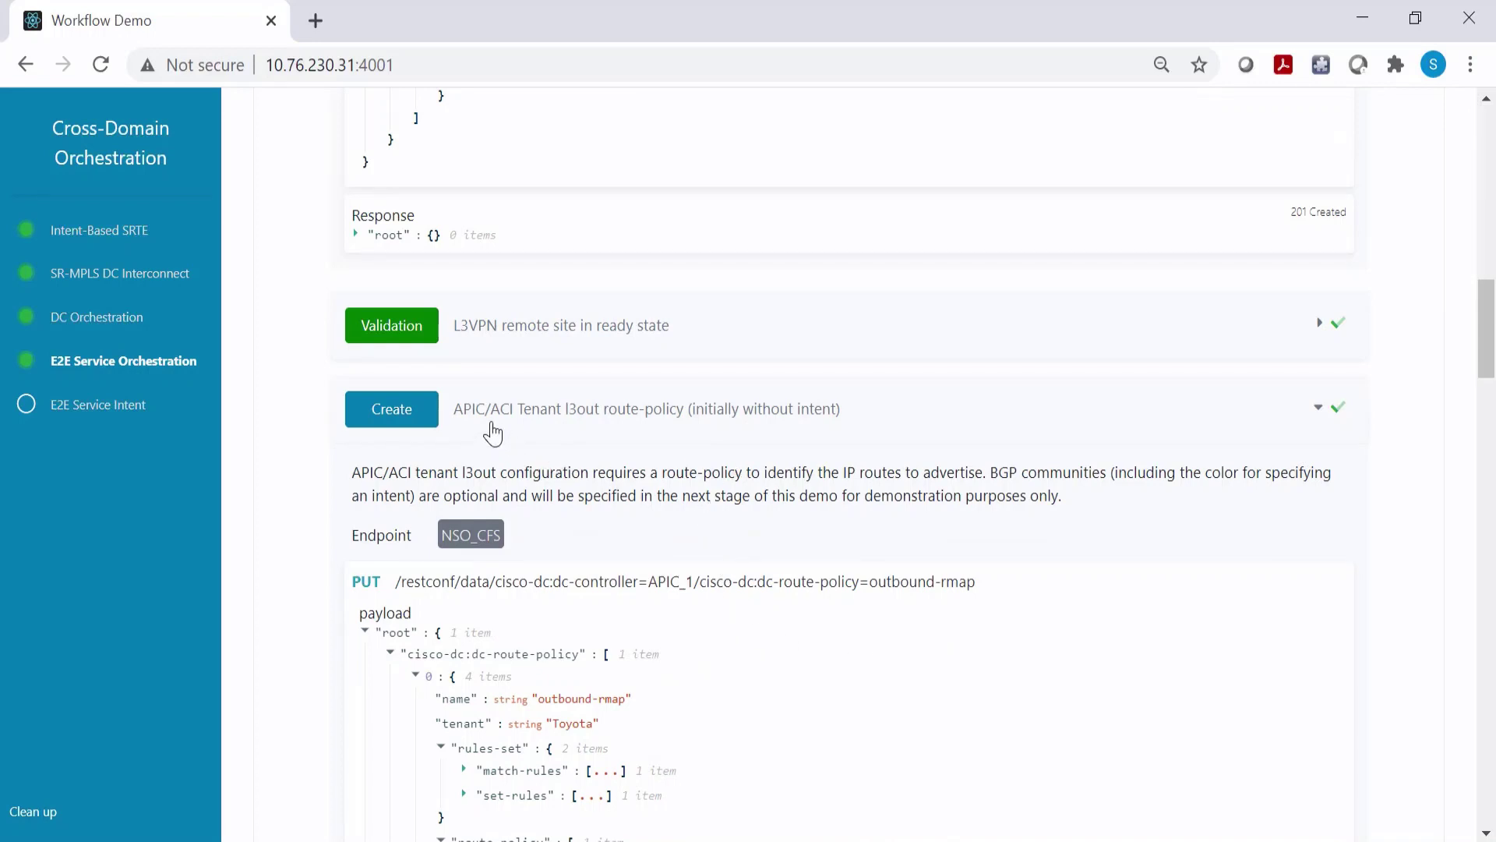
pyautogui.moveTo(461, 326); pyautogui.dragTo(668, 338)
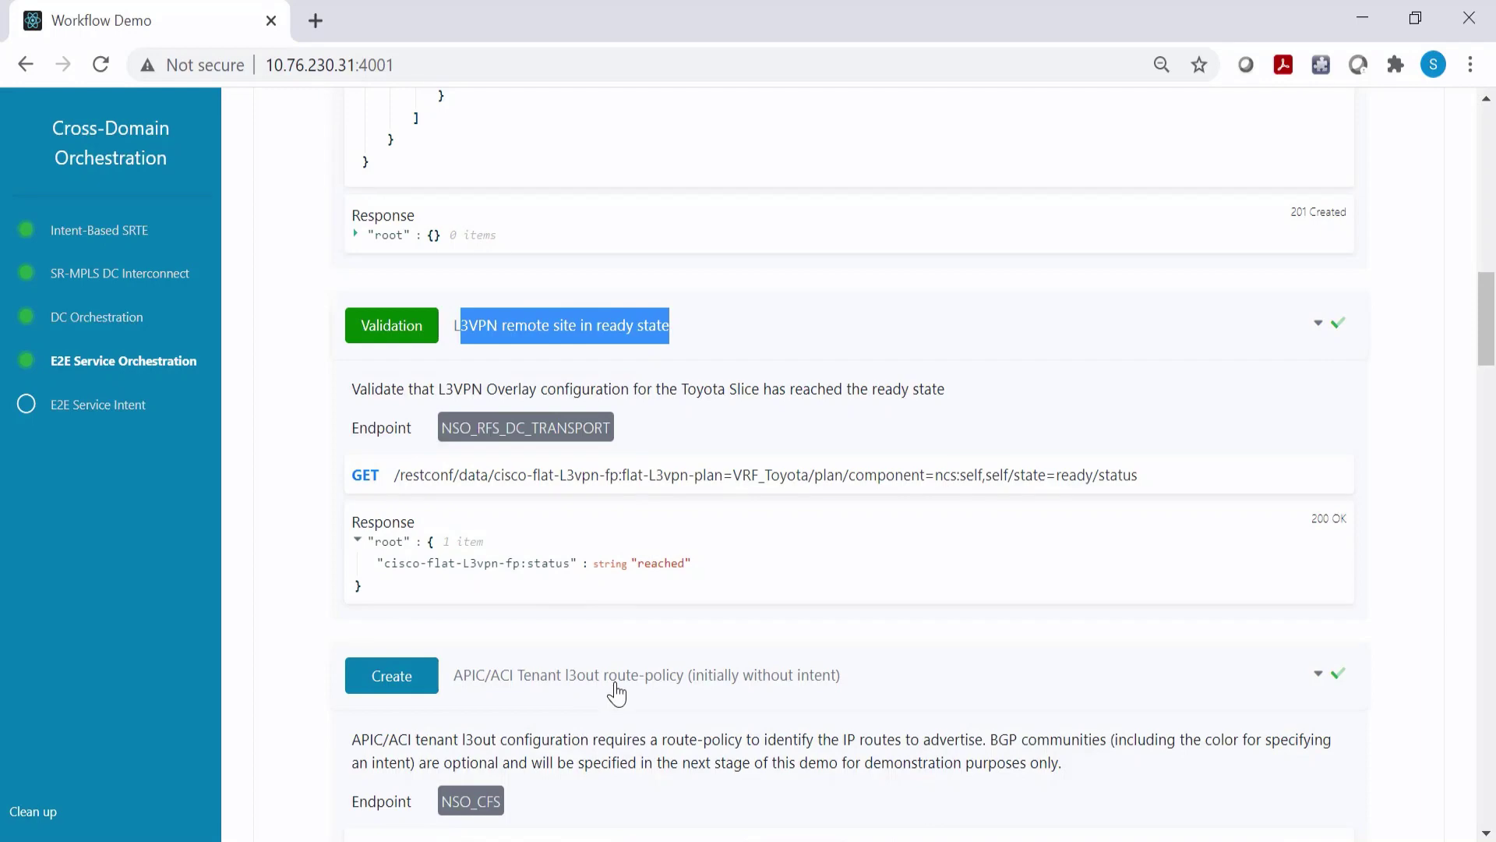
pyautogui.scroll(-8, 617, 693)
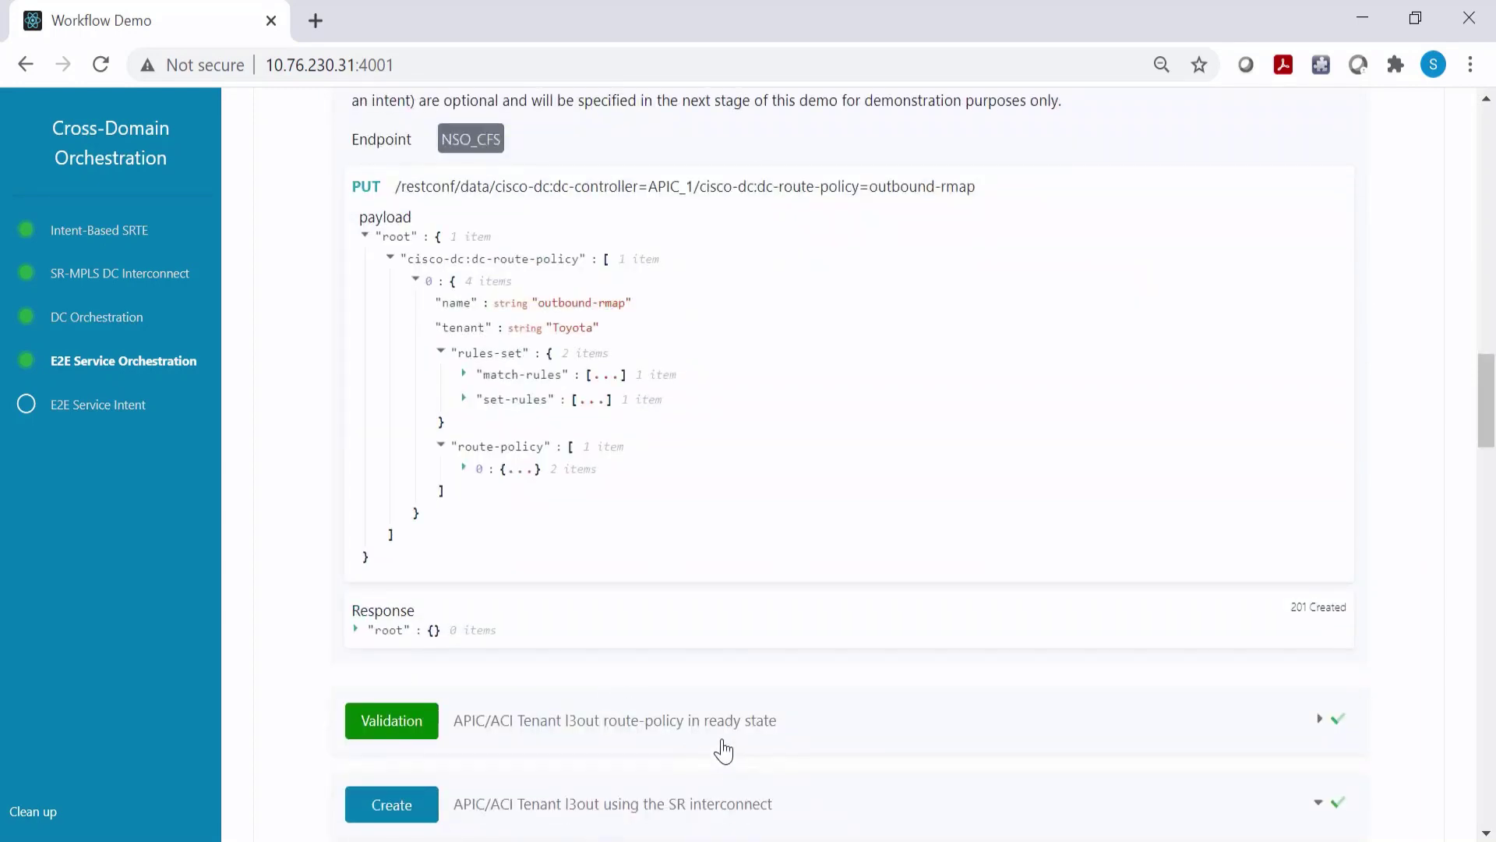
pyautogui.click(1315, 722)
pyautogui.scroll(-8, 1314, 748)
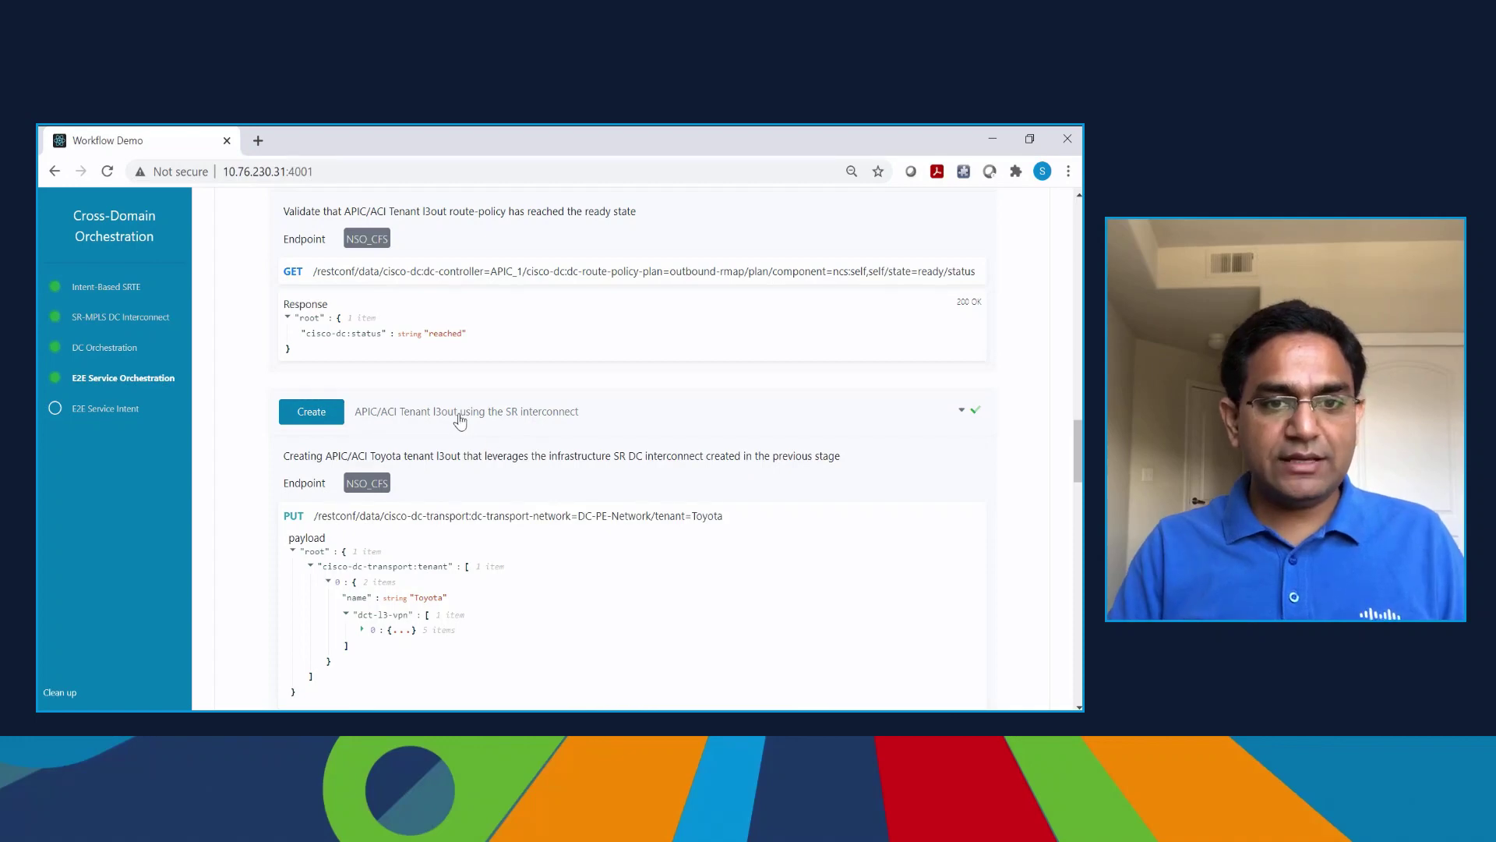
# Step: From UPF in the outcome topology, run "Check connectivity to remote gNodeB", highlight the response and close the results
pyautogui.scroll(-10, 460, 421)
pyautogui.scroll(-10, 547, 509)
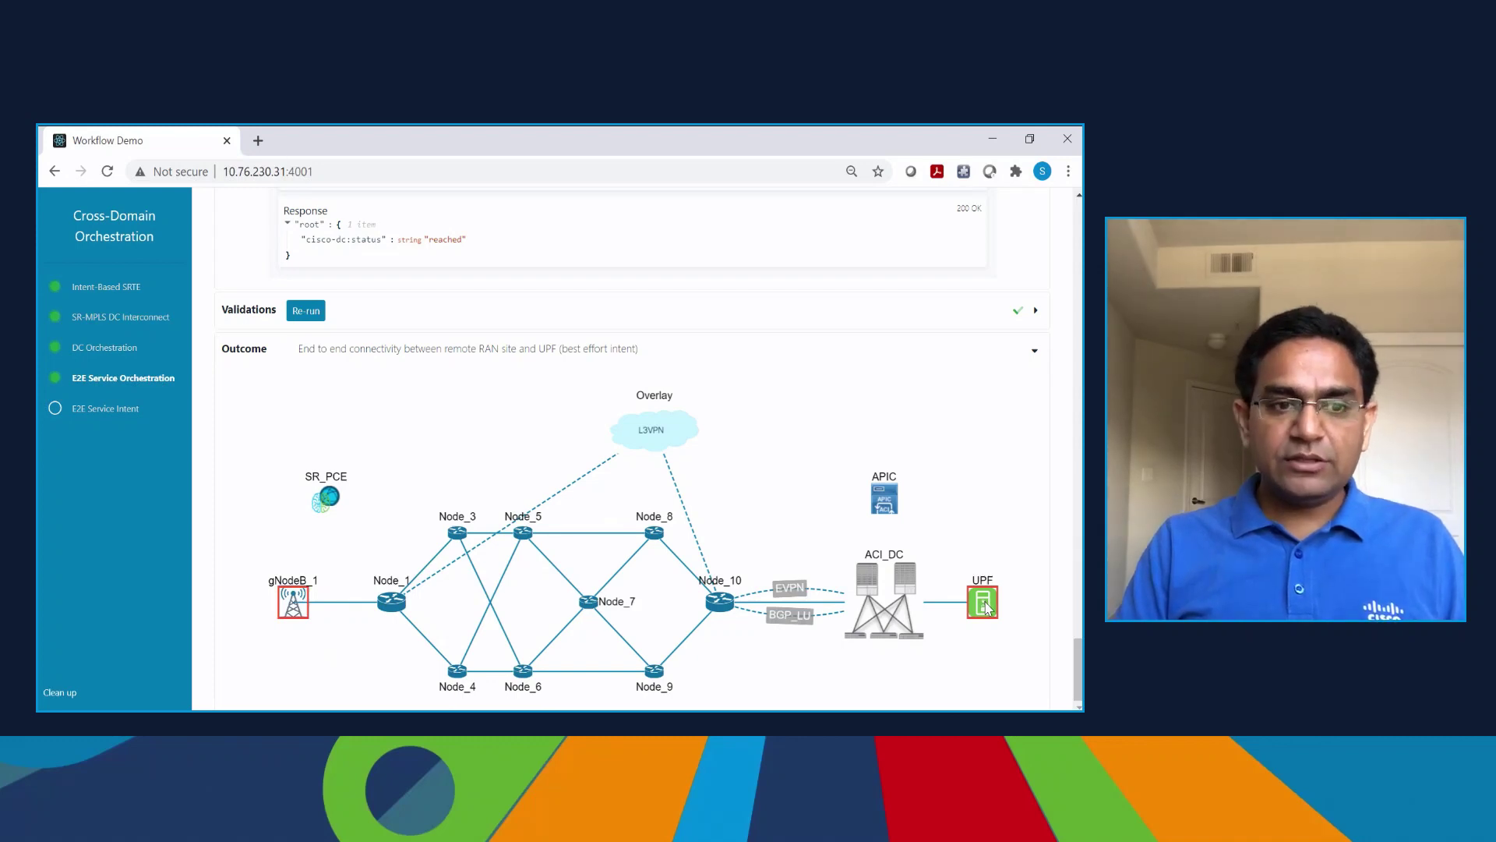
pyautogui.click(984, 602)
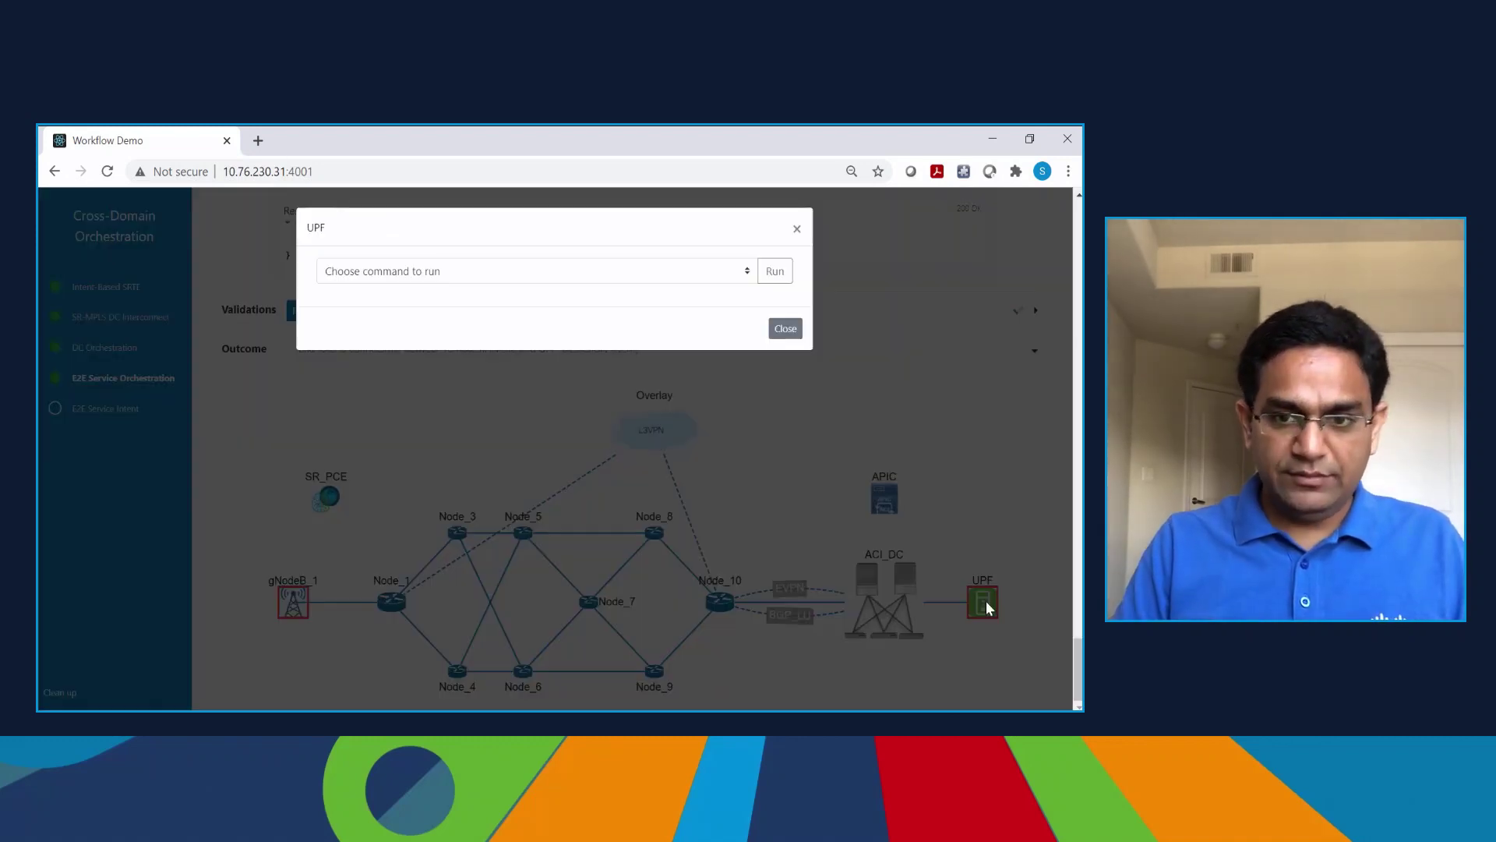
pyautogui.click(675, 274)
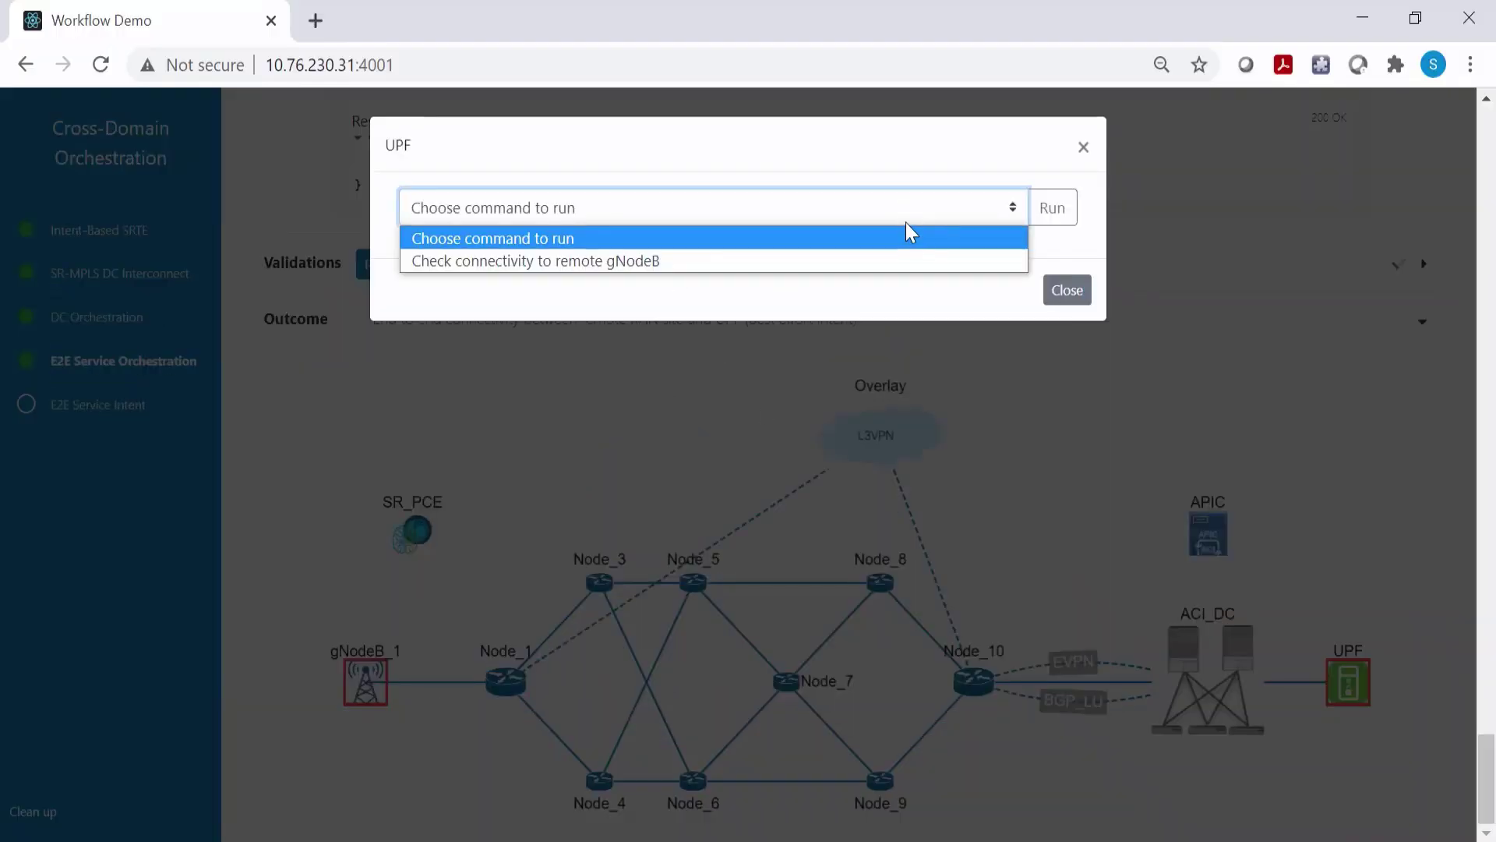
pyautogui.click(918, 259)
pyautogui.click(1048, 222)
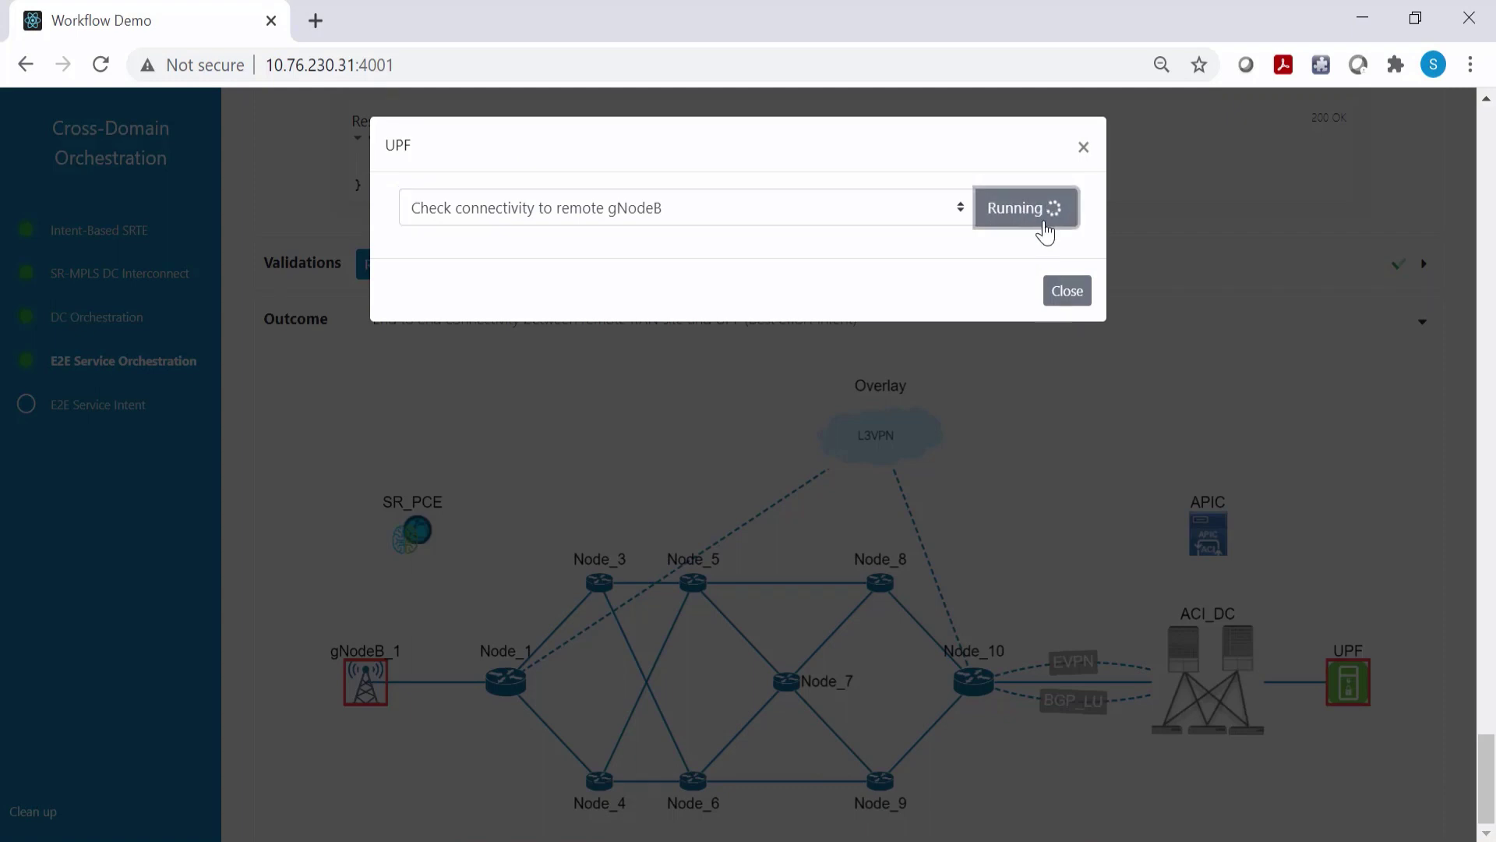
pyautogui.moveTo(738, 655); pyautogui.dragTo(443, 586)
pyautogui.click(1083, 147)
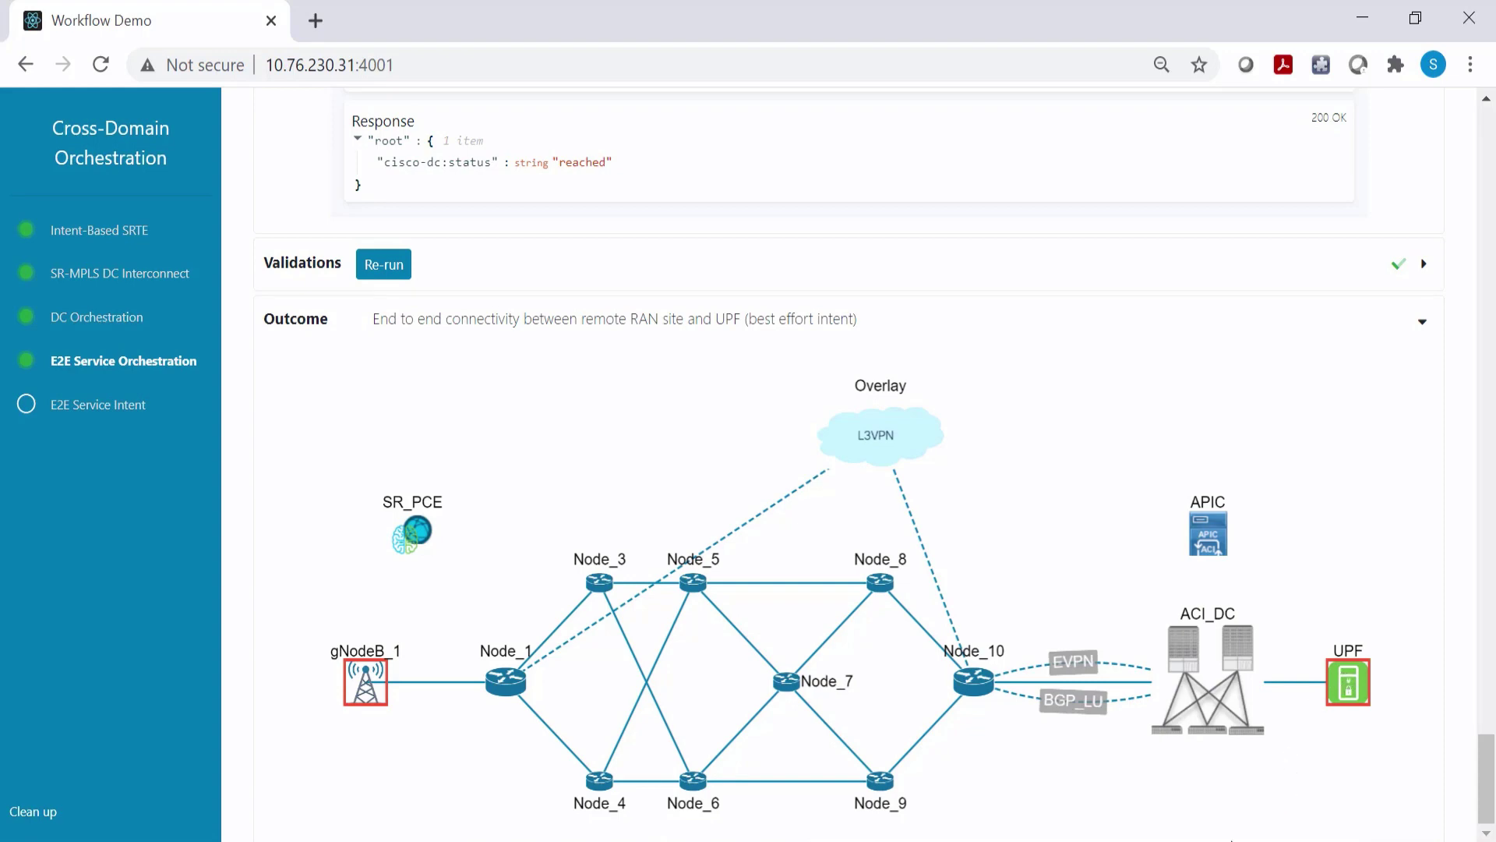
# Step: Switch to Crosswork Network Automation, check its SR-TE policies list and return to the Workflow Demo
pyautogui.click(1091, 749)
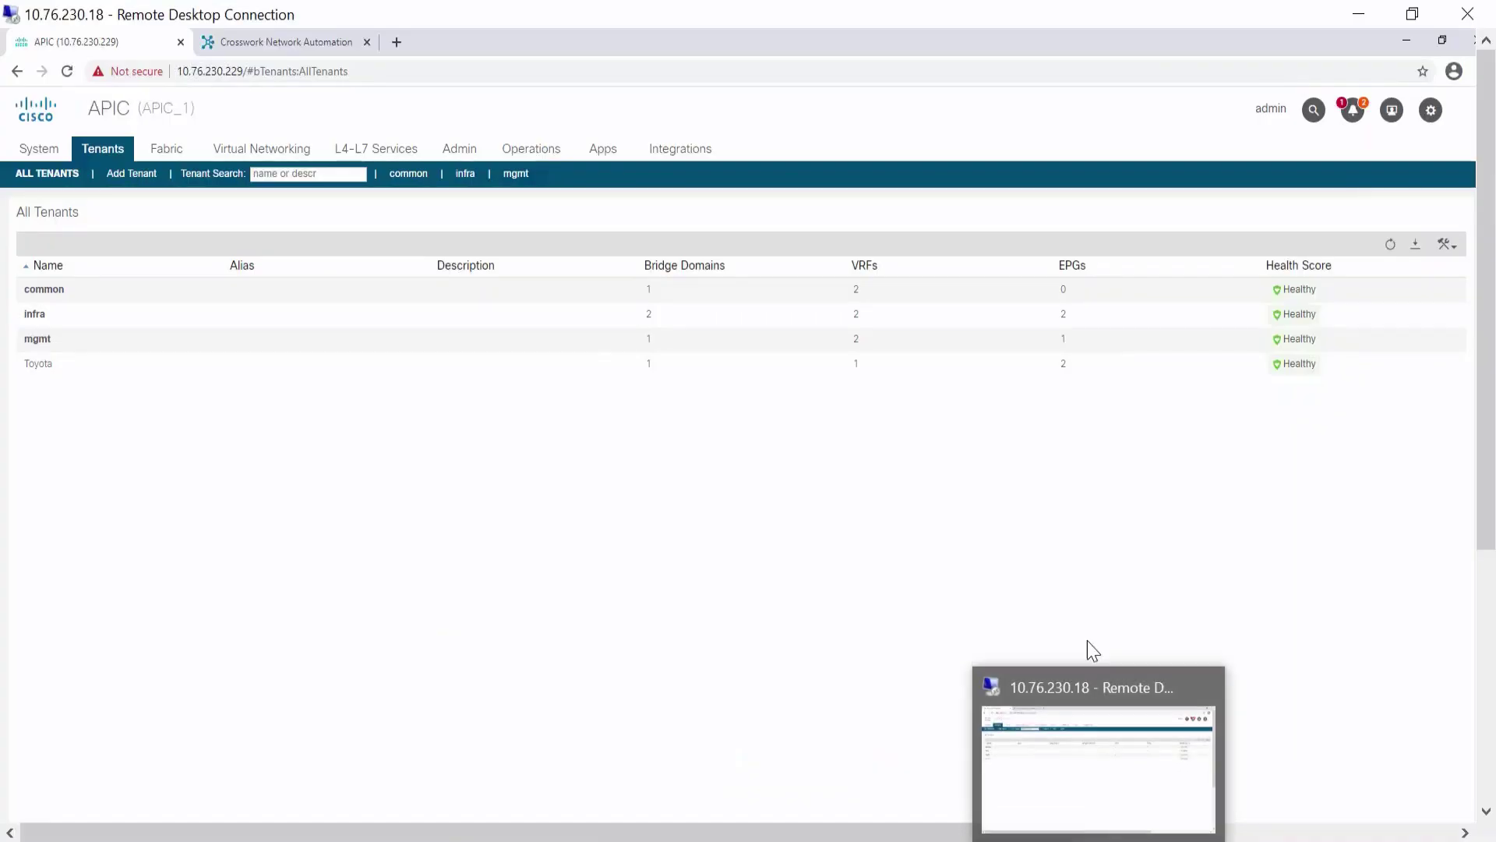
pyautogui.click(288, 39)
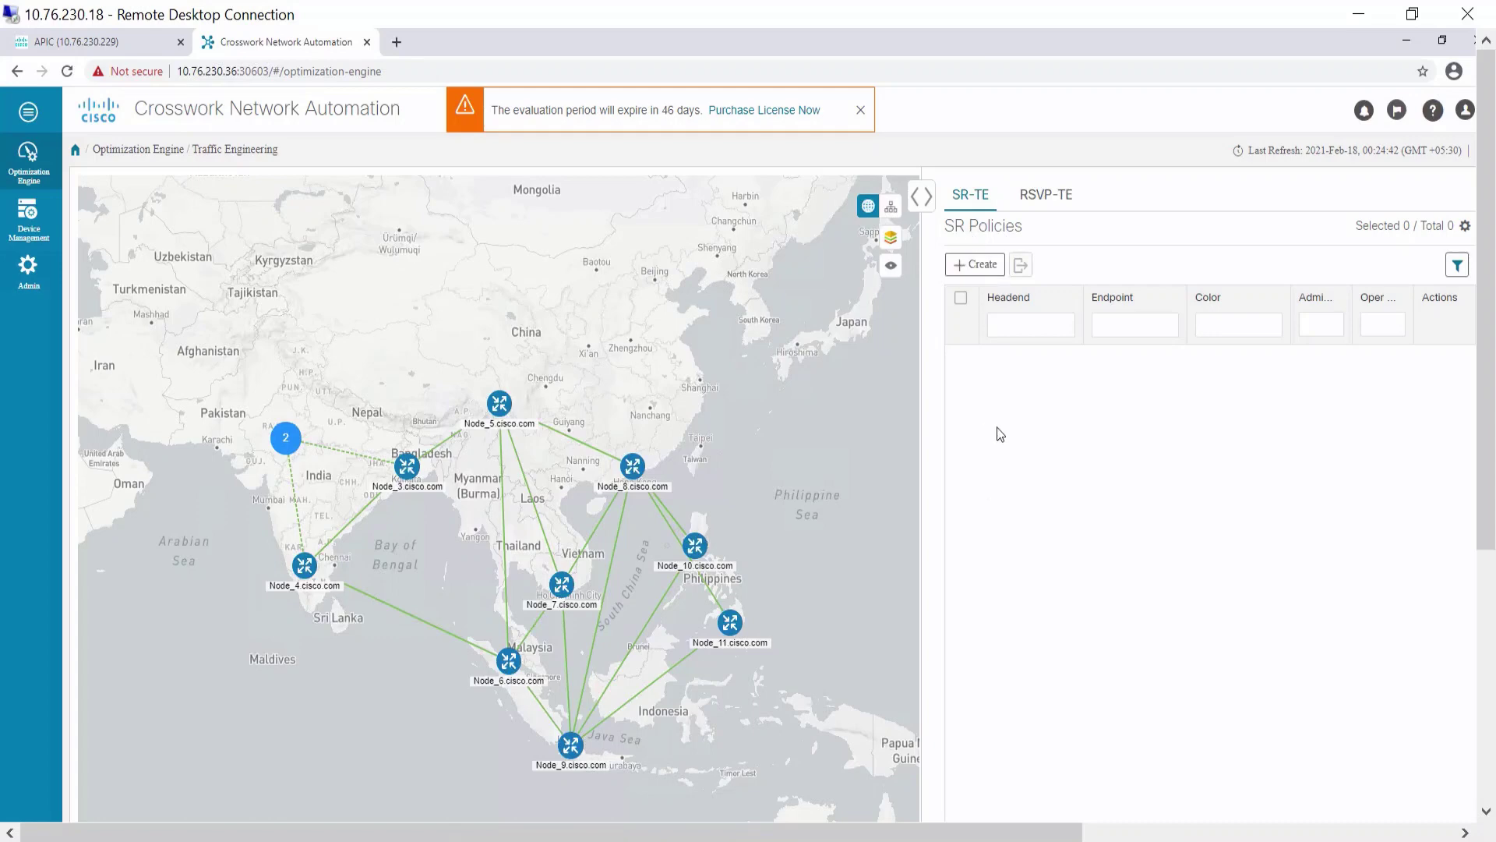
pyautogui.hotkey('alt', 'Tab')
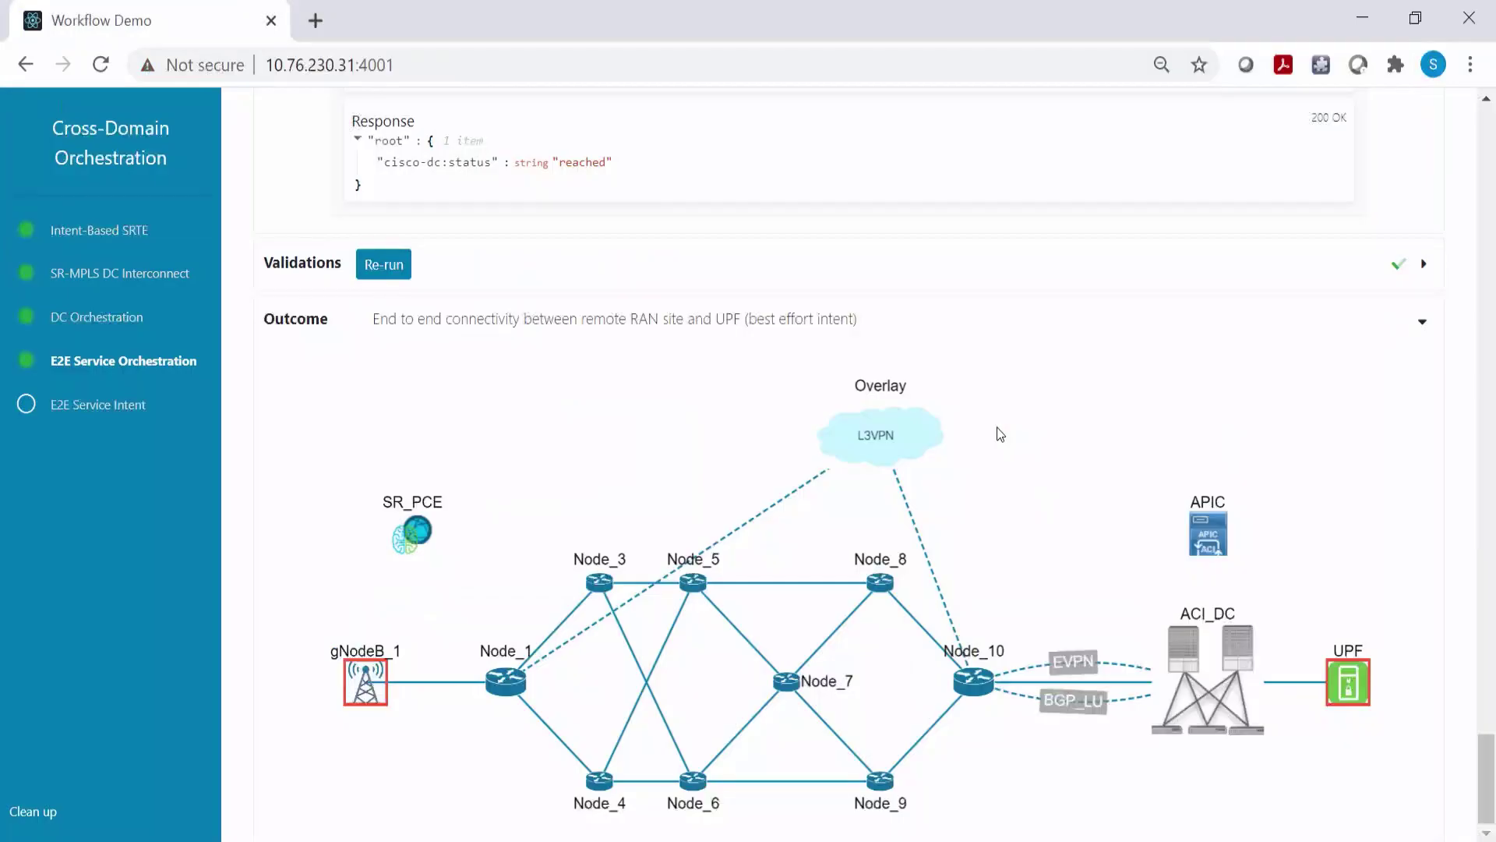
# Step: Expand the E2E Service Intent actions and highlight the color id in the overlay remote site's low-latency payload
pyautogui.click(140, 420)
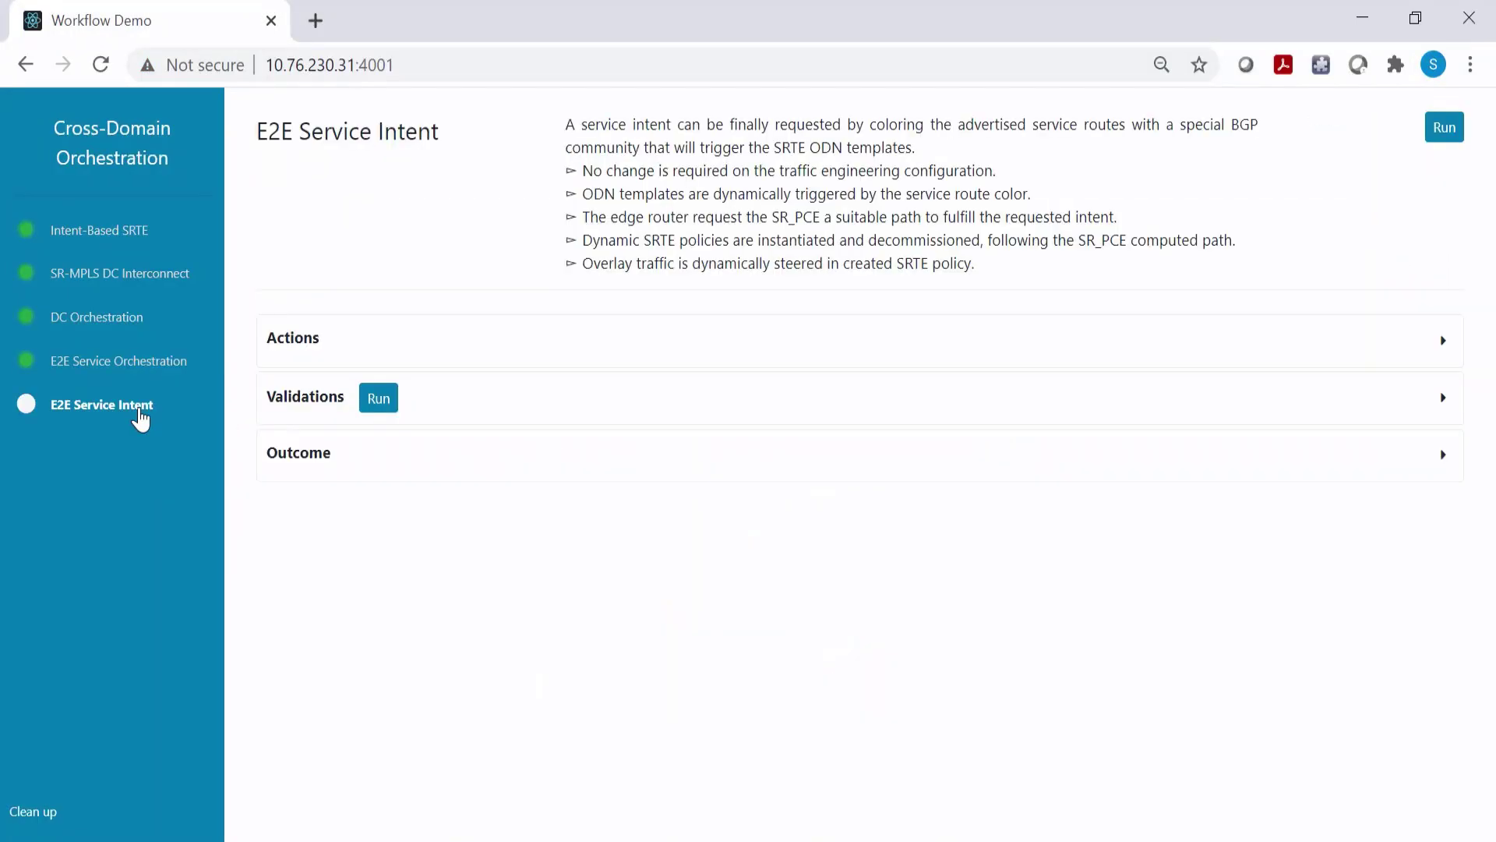
pyautogui.click(1081, 339)
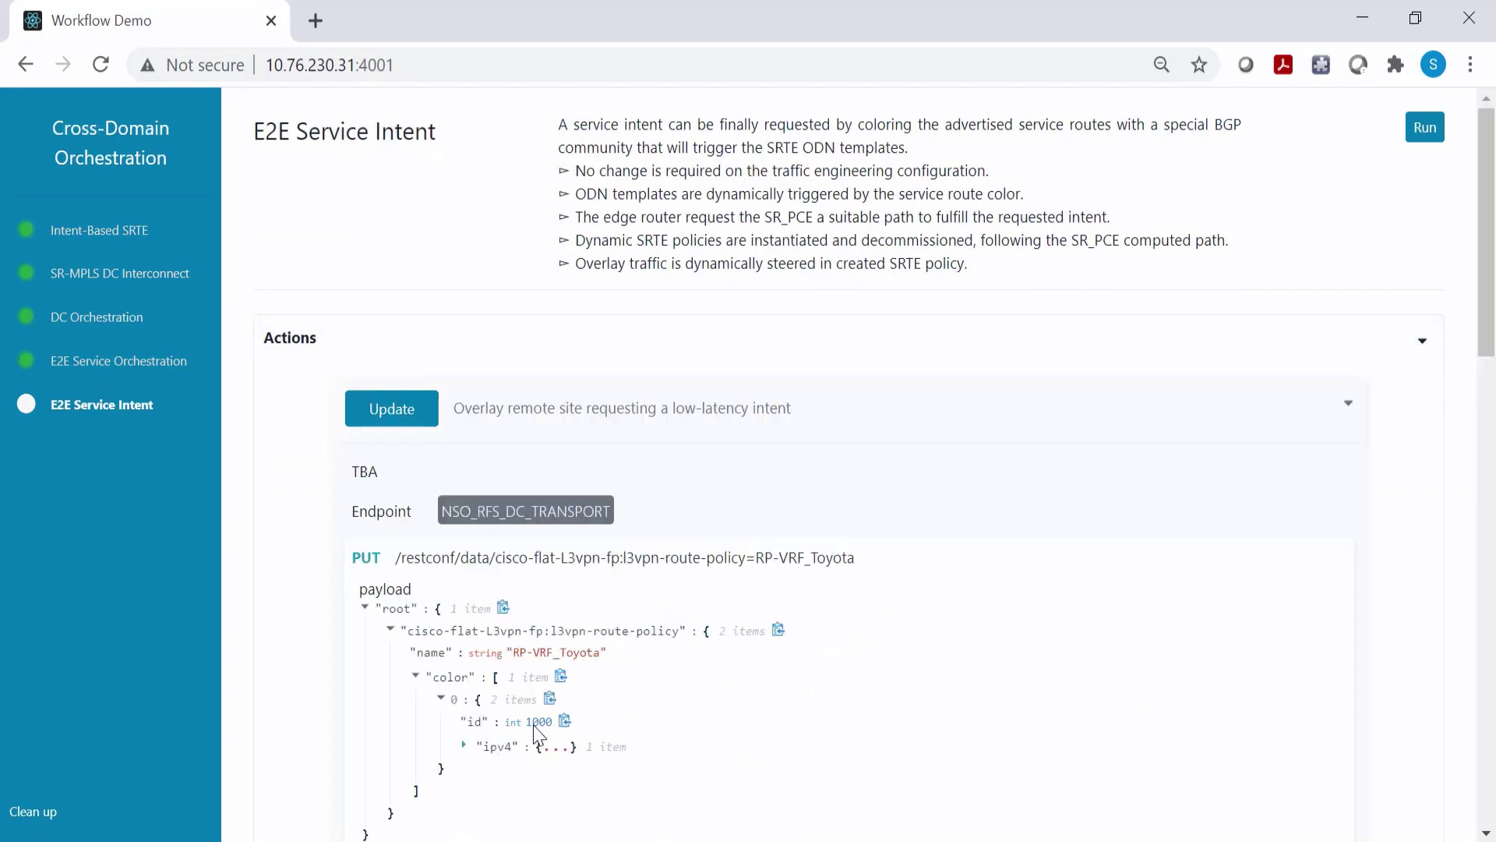
pyautogui.moveTo(533, 725); pyautogui.dragTo(540, 727)
# Step: Look through the remaining low-latency intent actions and run the E2E Service Intent stage
pyautogui.scroll(-7, 1253, 528)
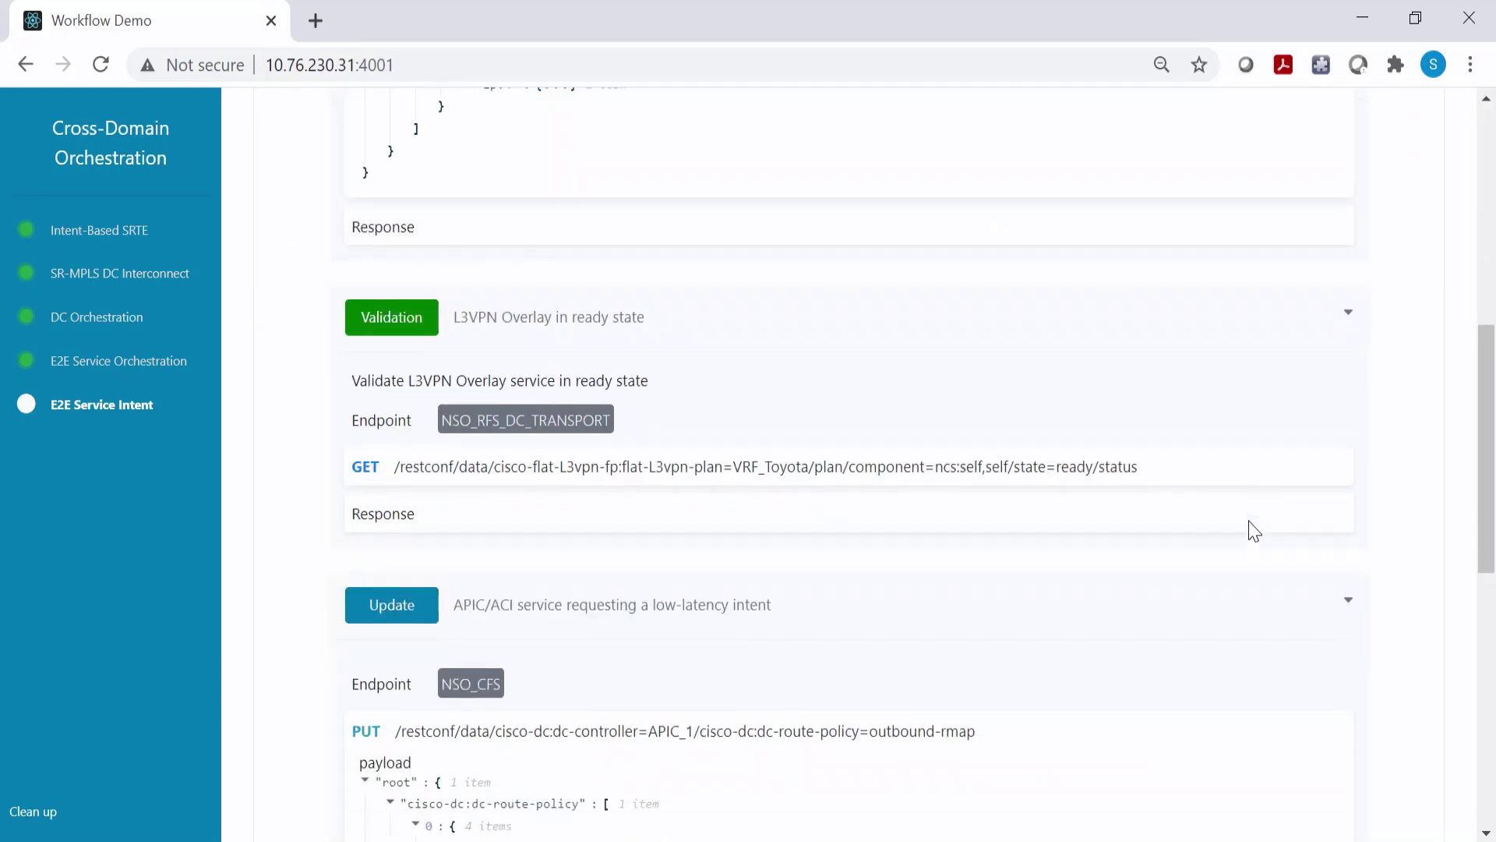
pyautogui.scroll(-6, 1253, 528)
pyautogui.scroll(20, 1255, 538)
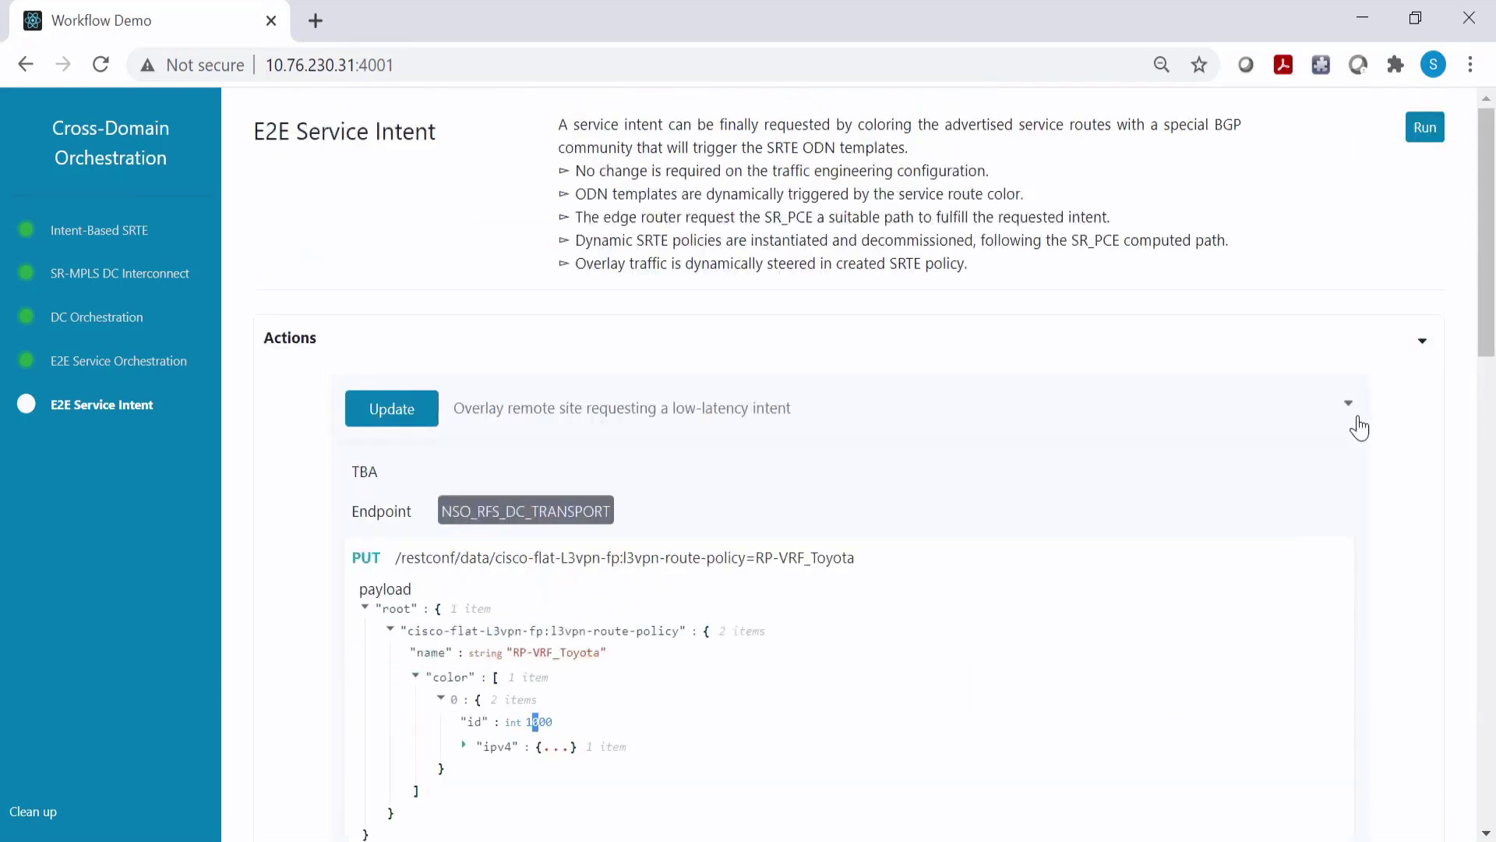
pyautogui.click(1431, 130)
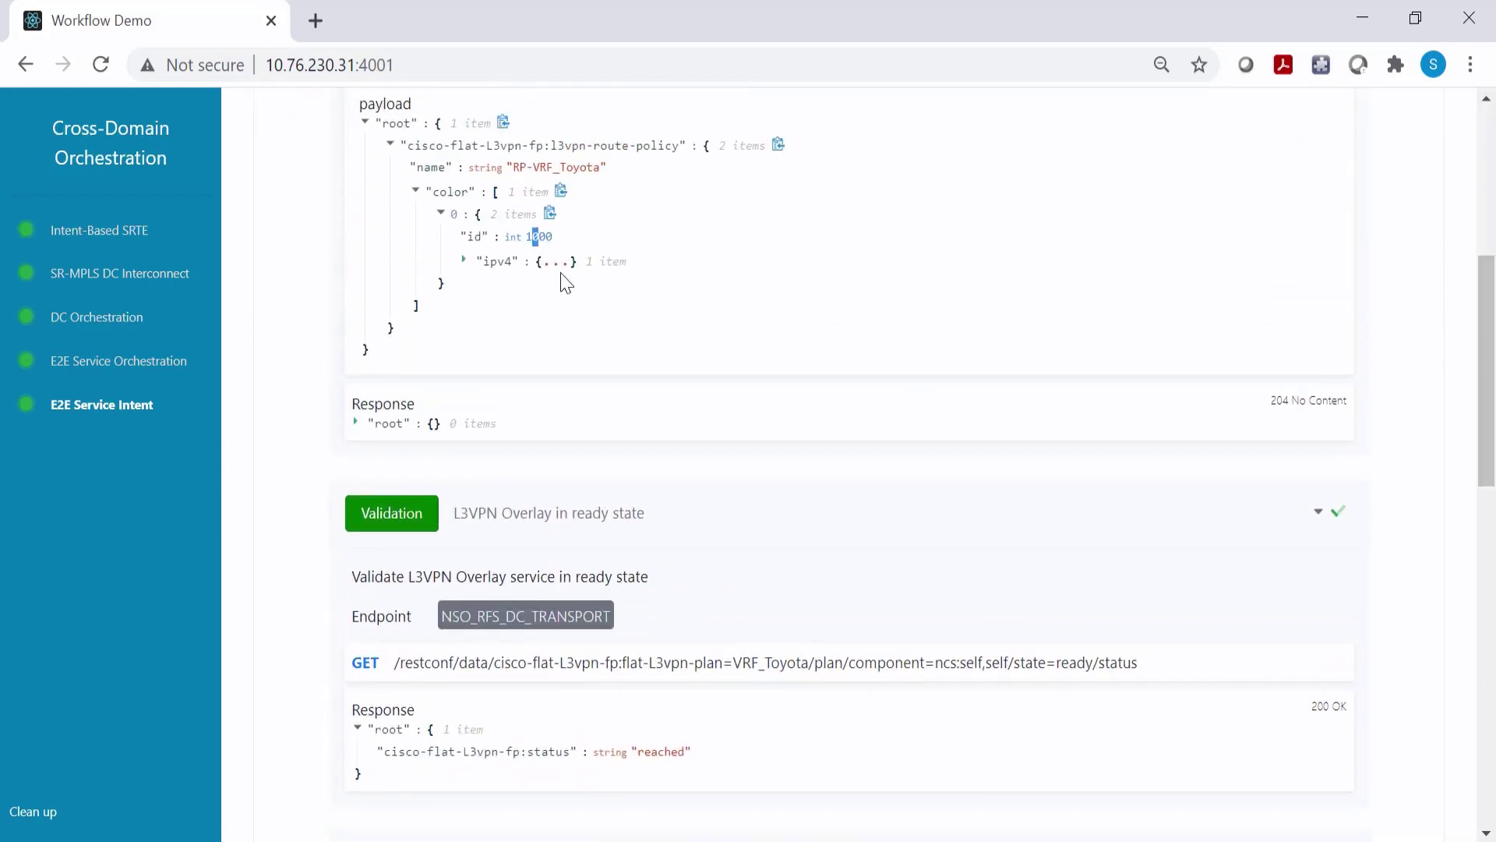
# Step: Highlight the color id in the RP-VRF_Toyota route-policy payload and review the remaining actions through the APIC/ACI route intent validation
pyautogui.moveTo(552, 241); pyautogui.dragTo(526, 242)
pyautogui.scroll(-8, 615, 241)
pyautogui.scroll(-5, 597, 624)
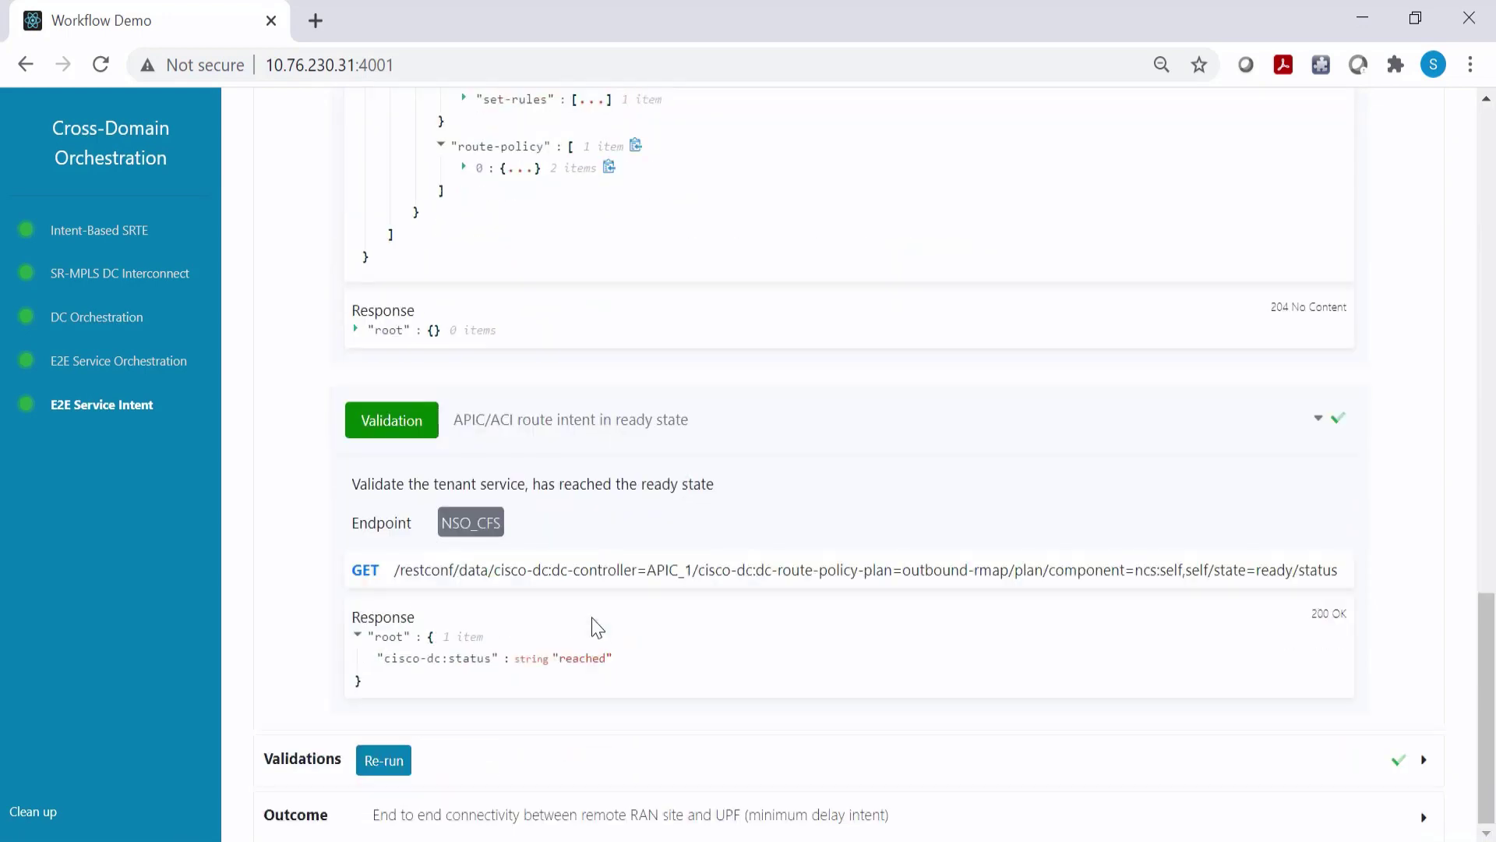
# Step: Expand the E2E Service Intent validations and review the SR policy output and the gNodeB to UPF connectivity response
pyautogui.click(605, 760)
pyautogui.scroll(-15, 604, 764)
pyautogui.scroll(-10, 603, 764)
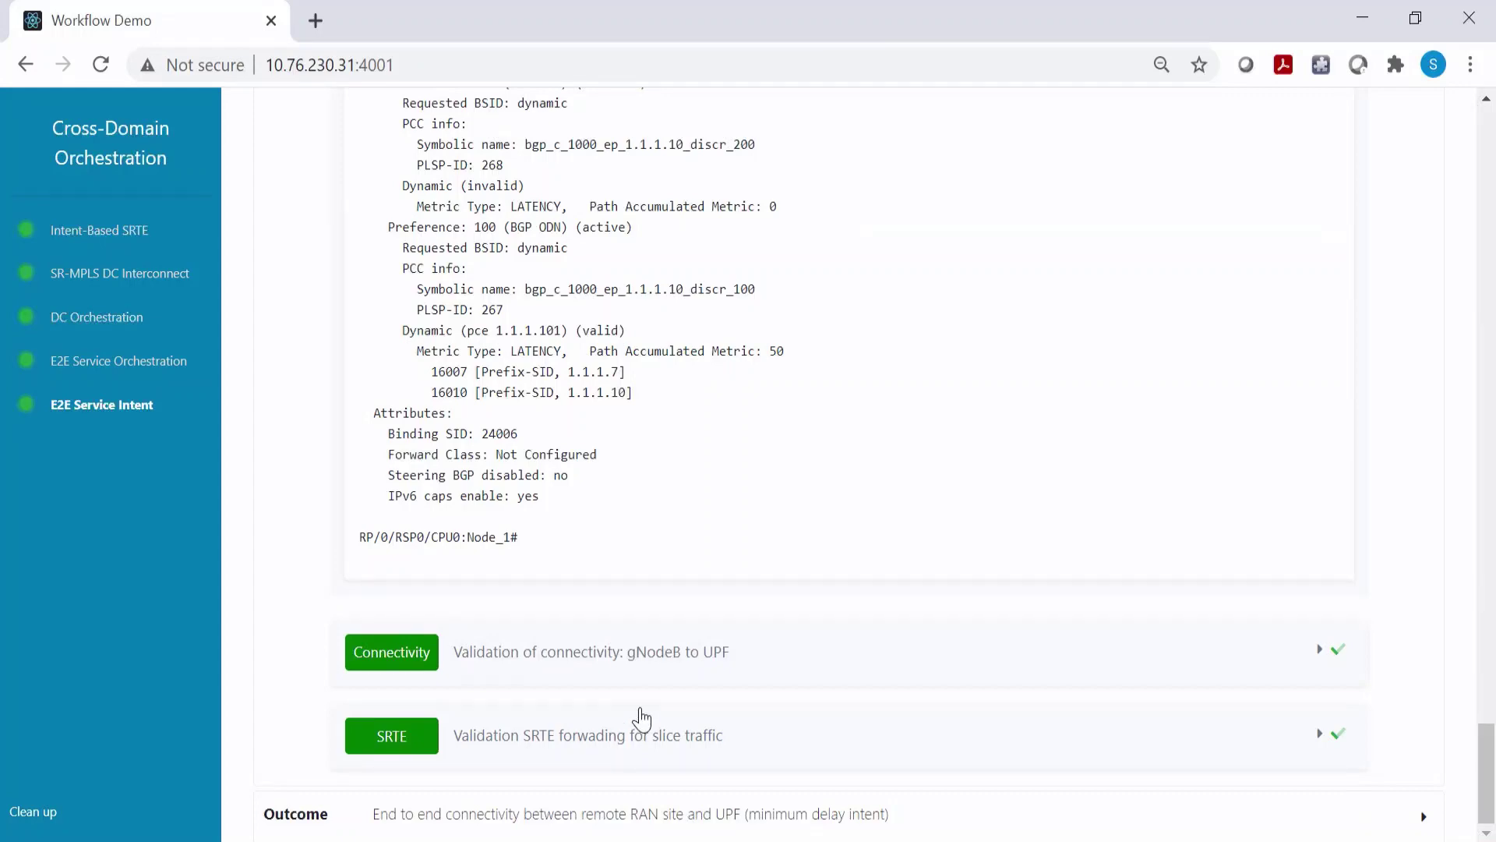
pyautogui.click(645, 670)
pyautogui.scroll(-5, 651, 725)
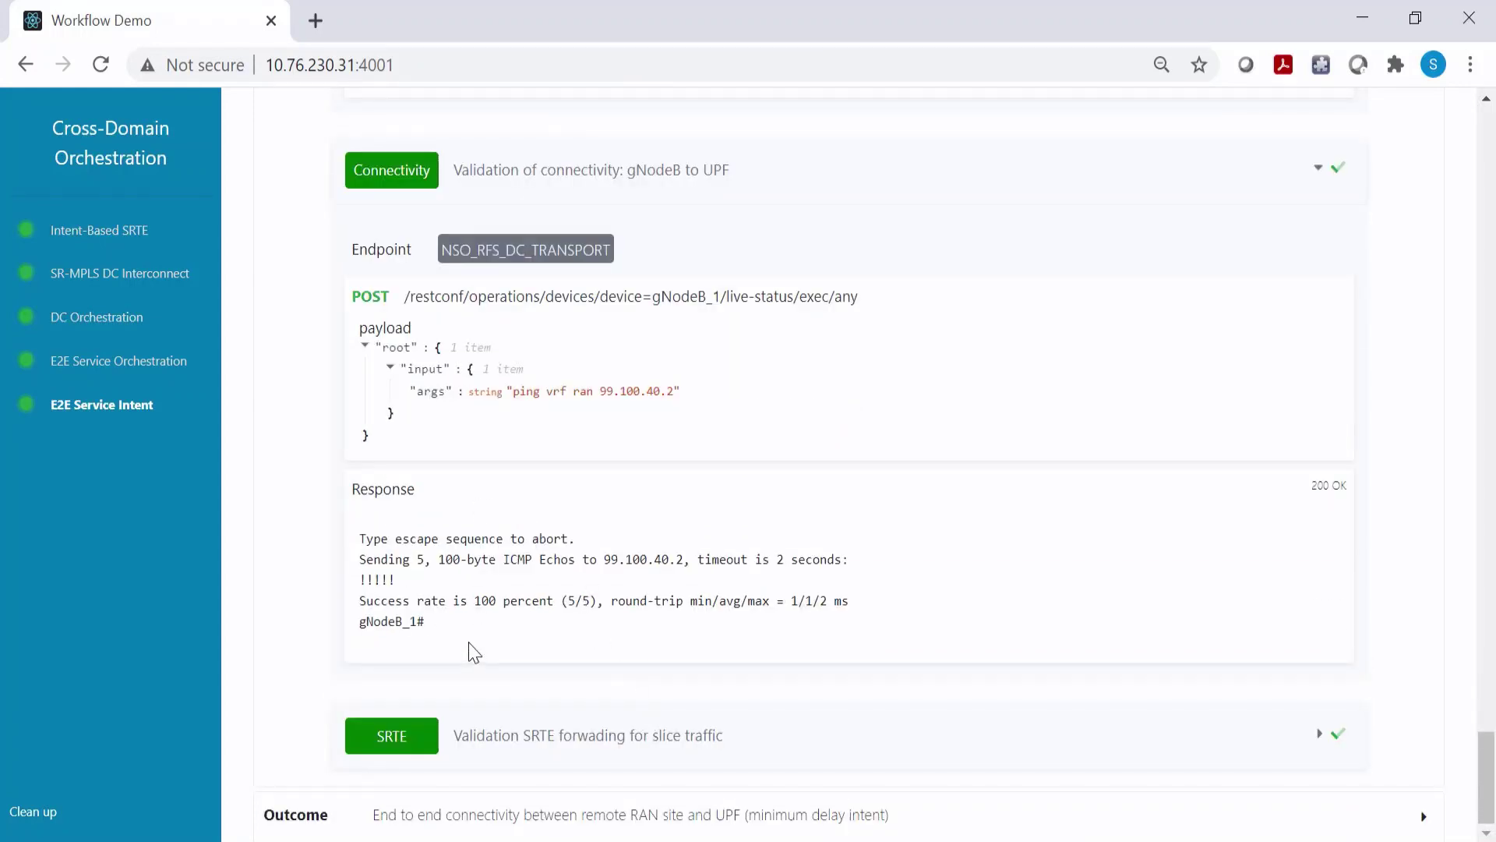
# Step: Expand the SRTE forwarding validation for slice traffic and highlight the policy forwarding entry in its response
pyautogui.click(585, 736)
pyautogui.scroll(-10, 585, 738)
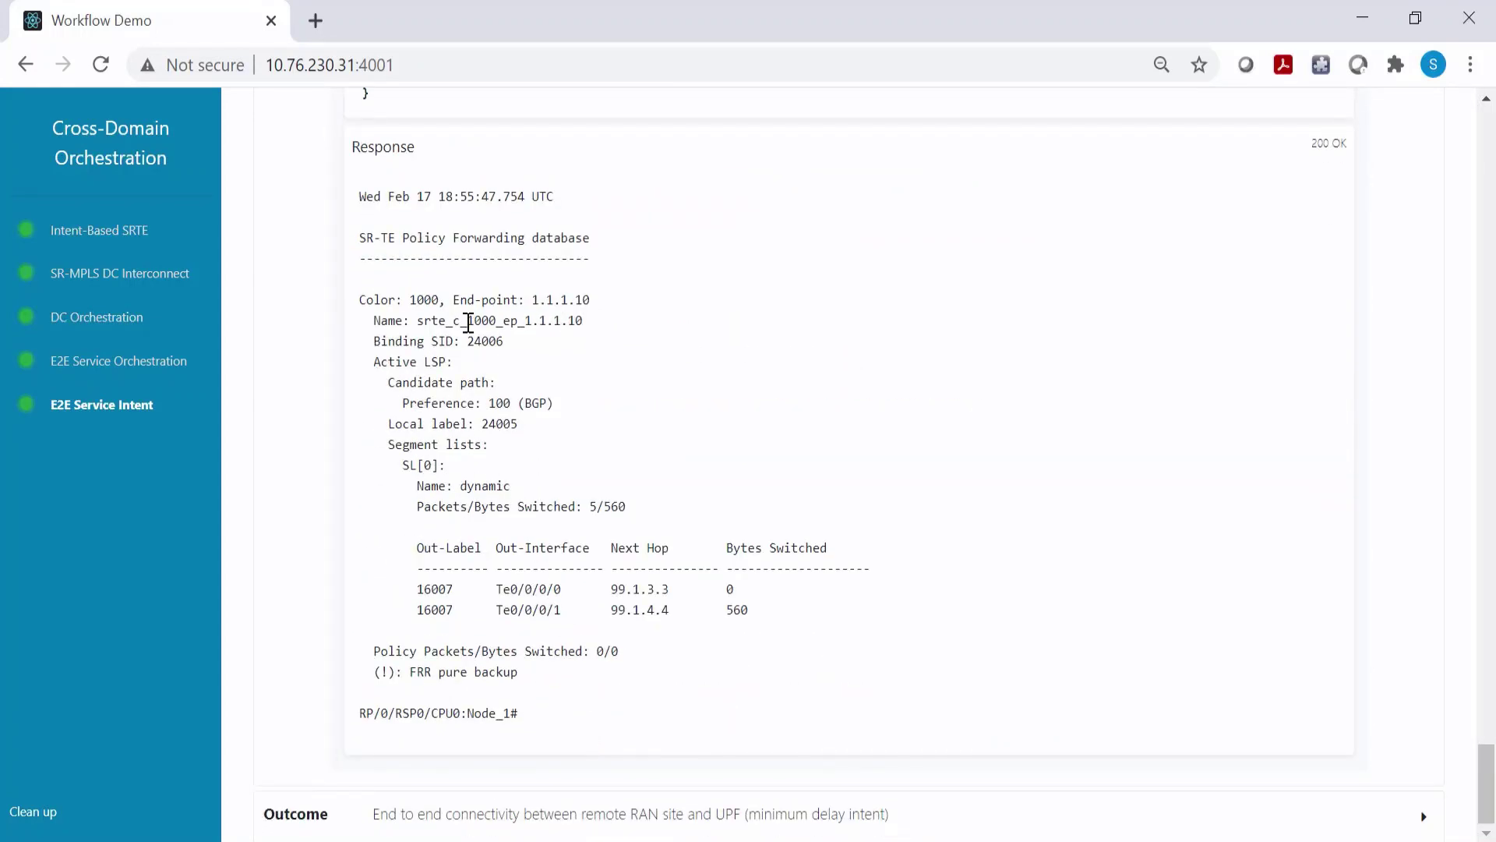
pyautogui.moveTo(352, 300); pyautogui.dragTo(619, 711)
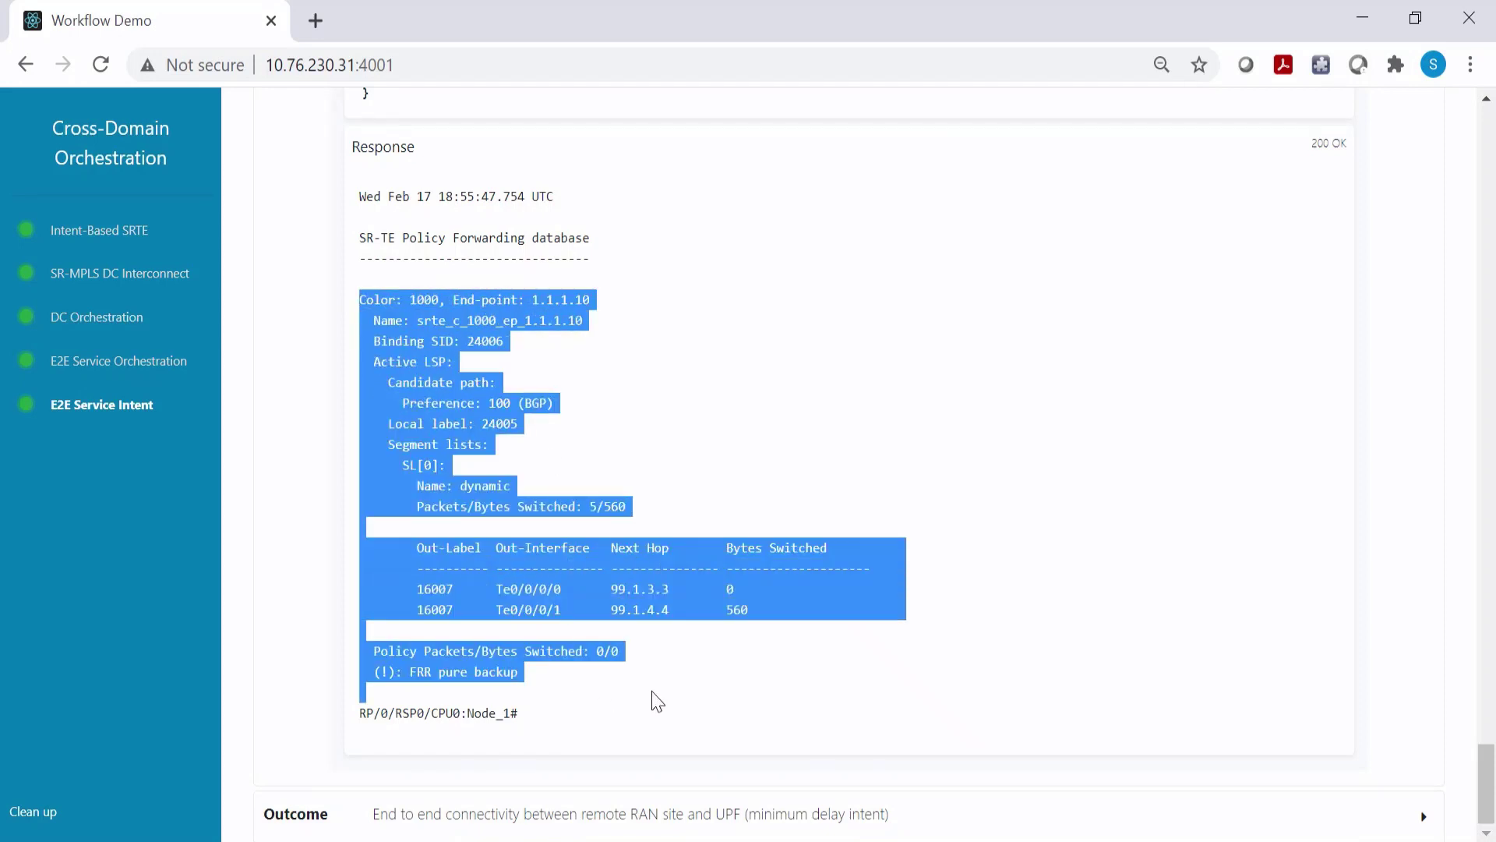
# Step: Switch to Crosswork Network Automation, open the Node_1 to Node_10 SR policy details and examine the headend, summary and path segments
pyautogui.hotkey('alt', 'Tab')
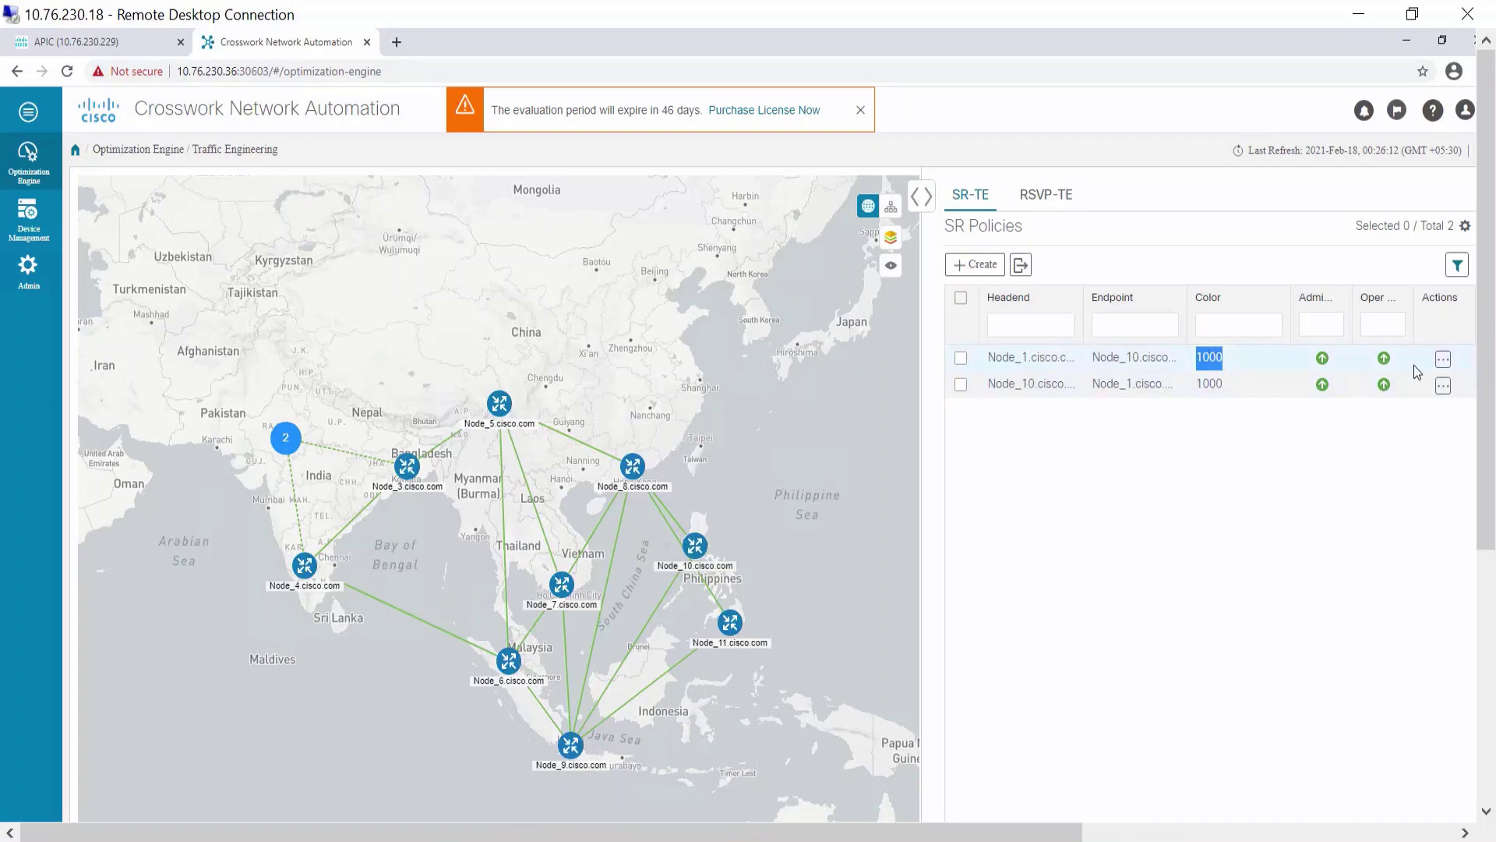
pyautogui.click(1443, 363)
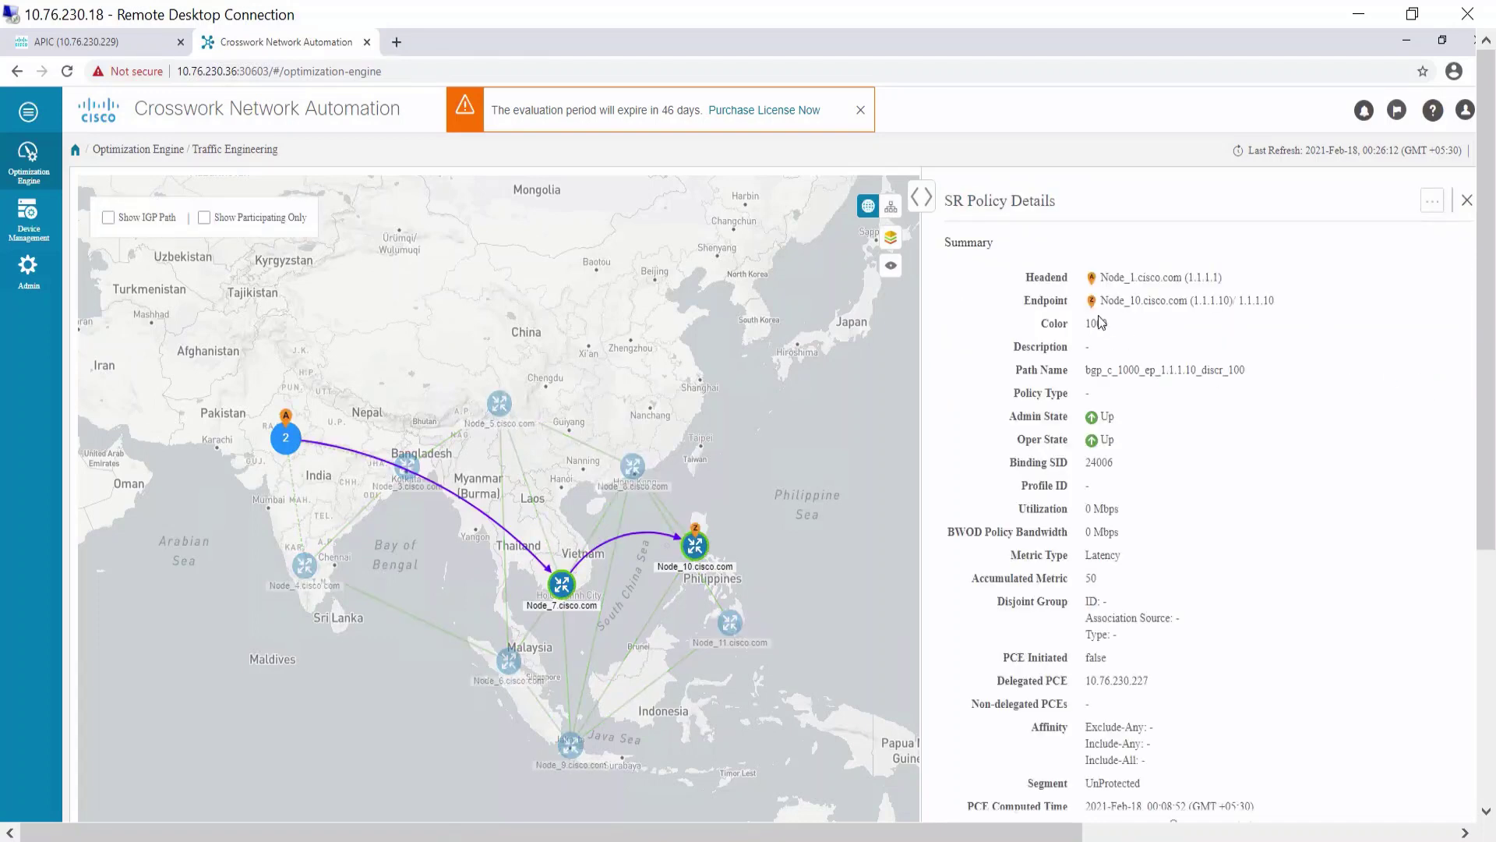
pyautogui.moveTo(1101, 281); pyautogui.dragTo(1184, 278)
pyautogui.click(1093, 442)
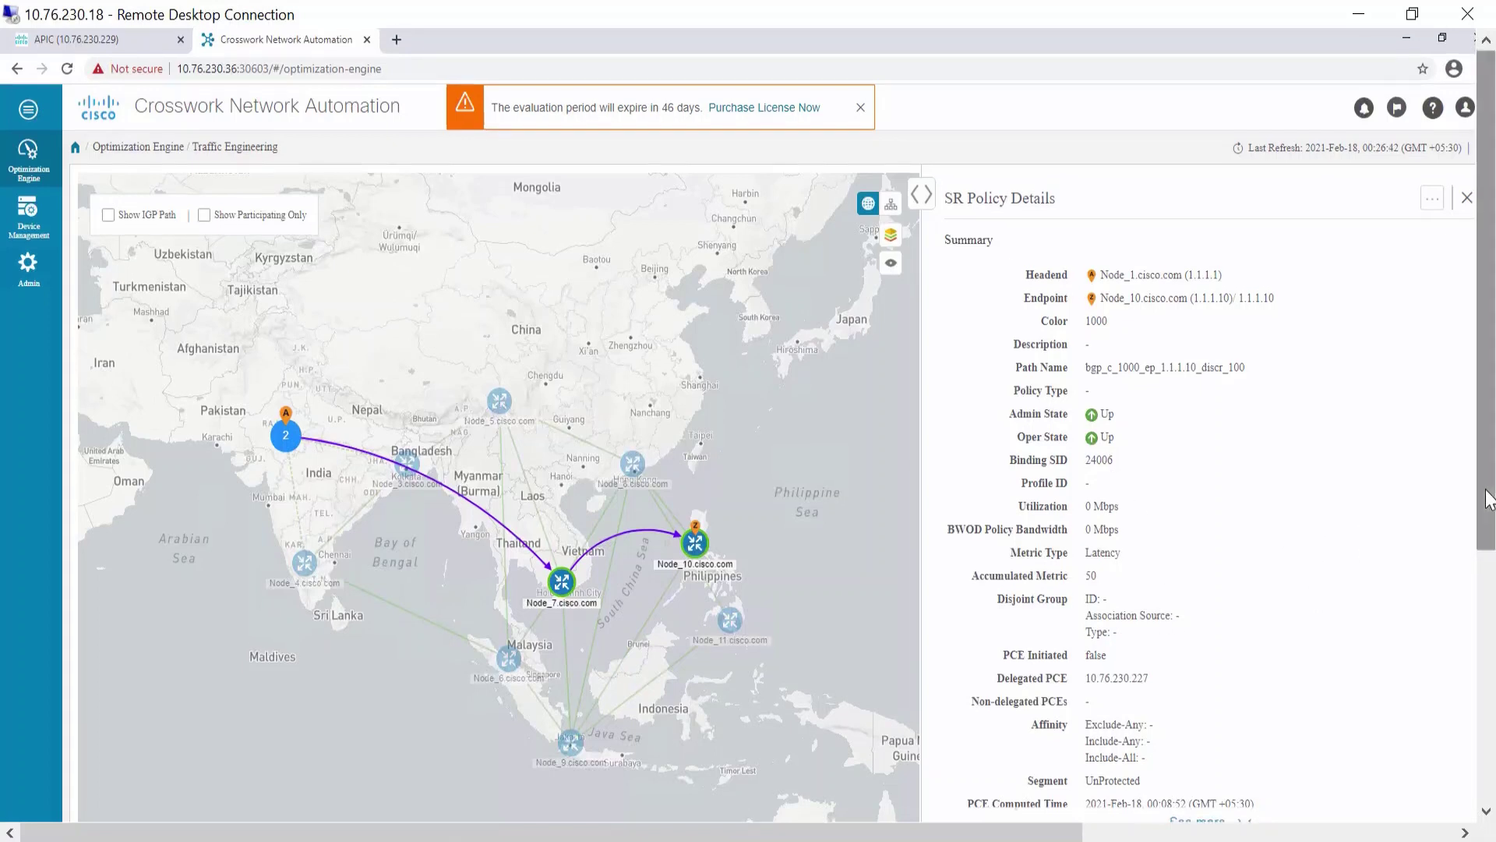
pyautogui.moveTo(1485, 495); pyautogui.dragTo(1485, 597)
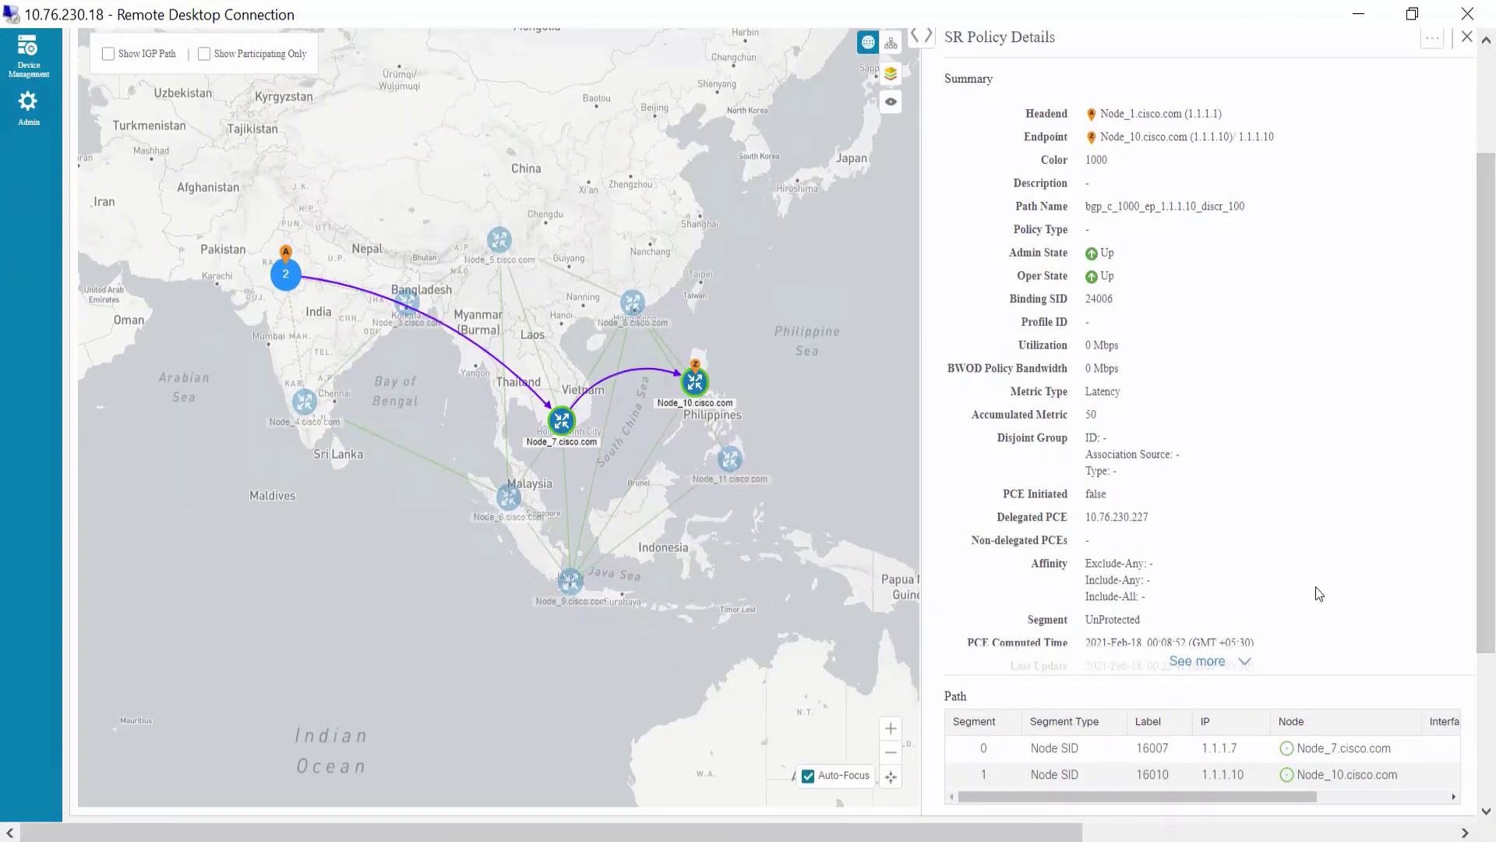